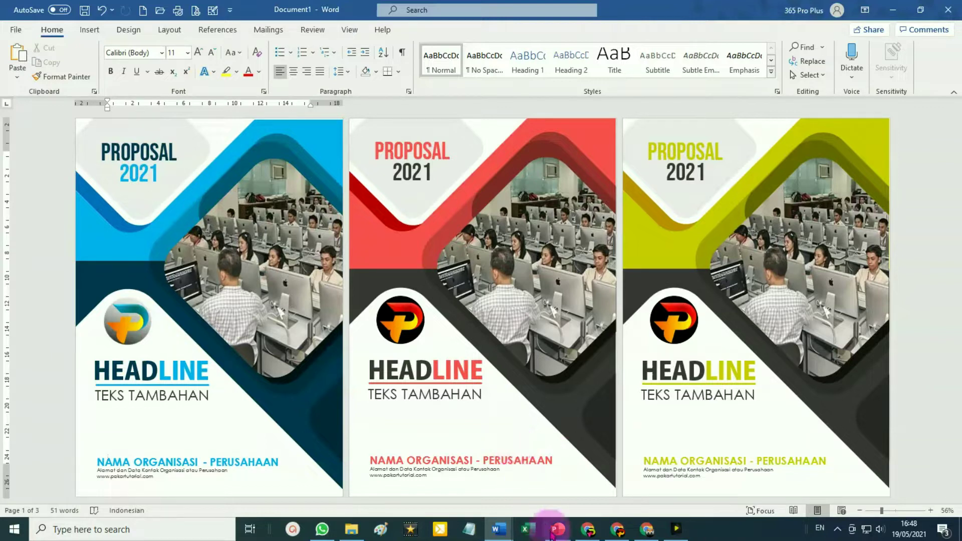
Switch to PowerPoint and start a new blank presentation.
mouse_move(556, 530)
left_click(624, 497)
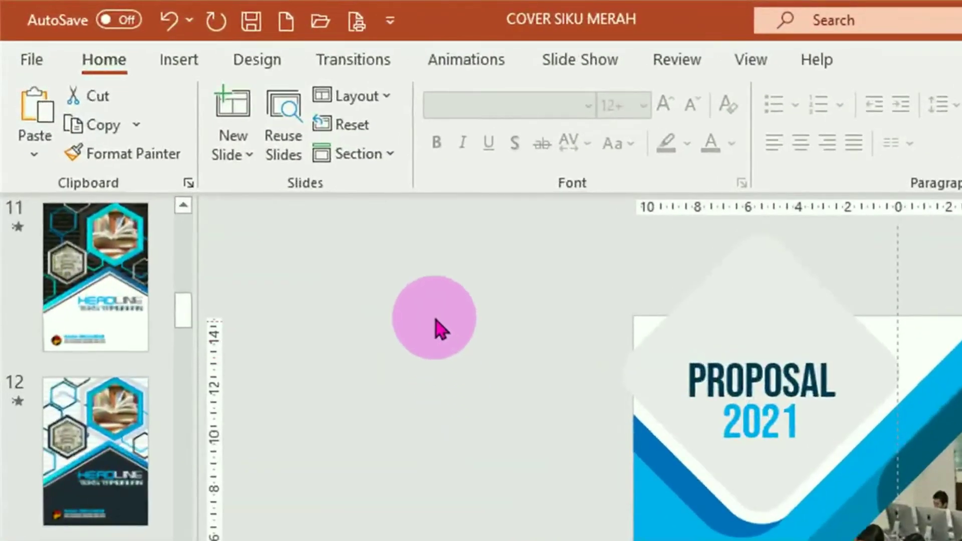
left_click(286, 22)
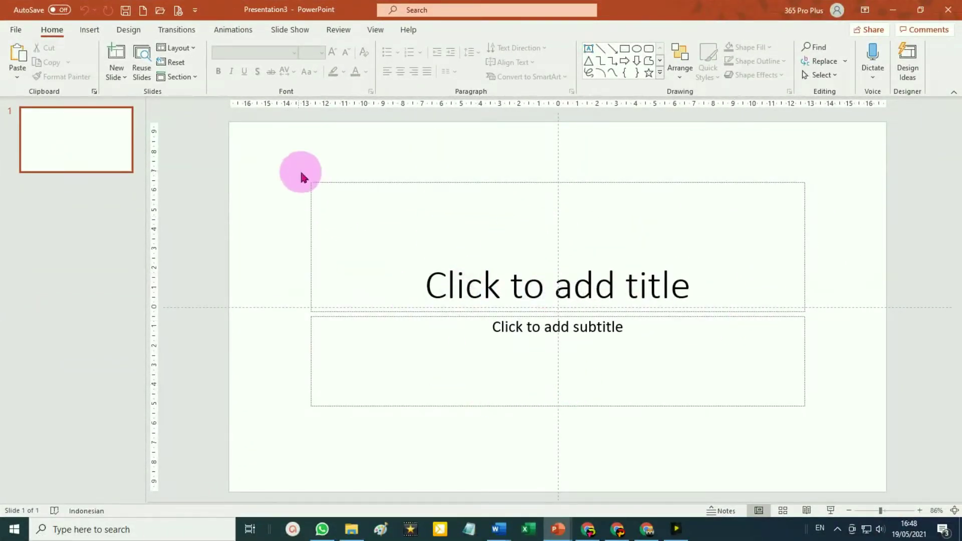
Delete the title and subtitle placeholders, then bring the Word cover examples back.
left_click_drag(281, 161, 859, 465)
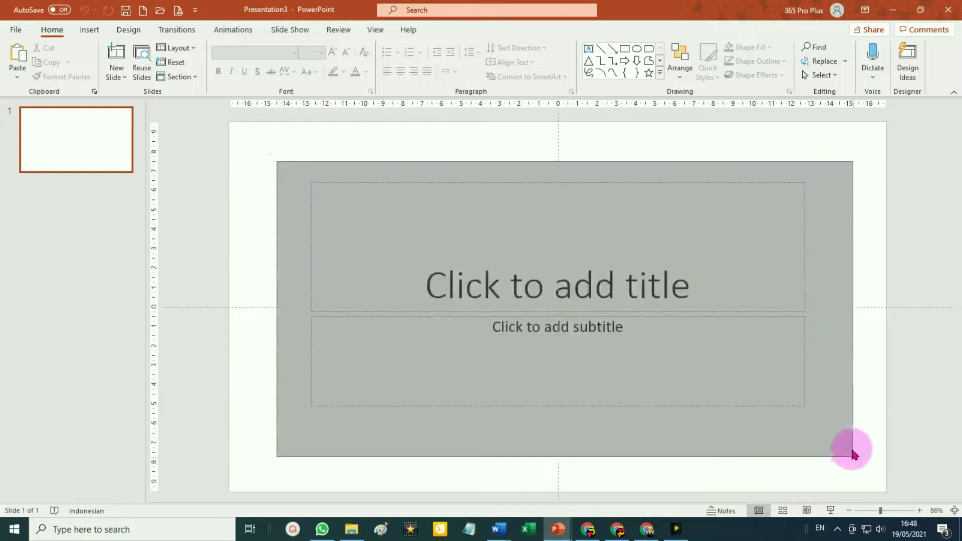
key("Delete")
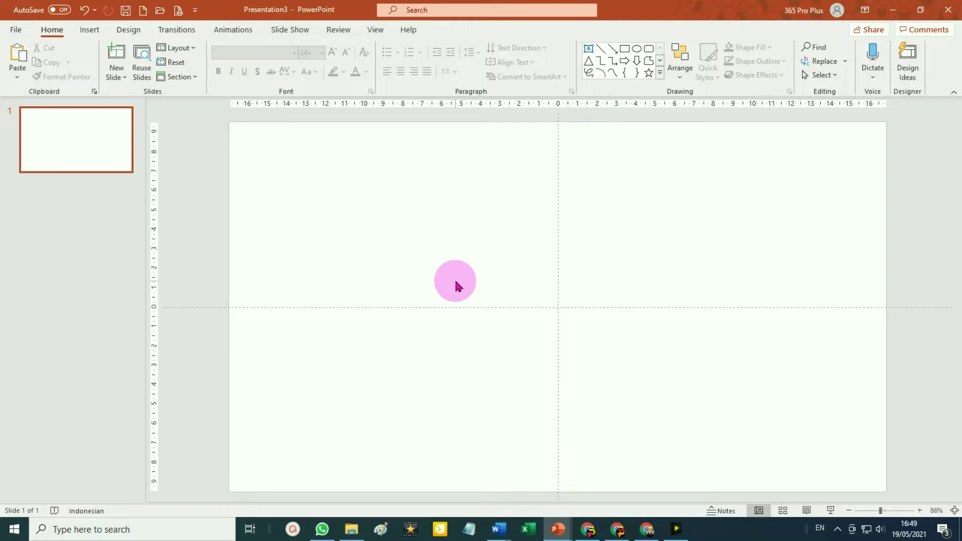
left_click(501, 481)
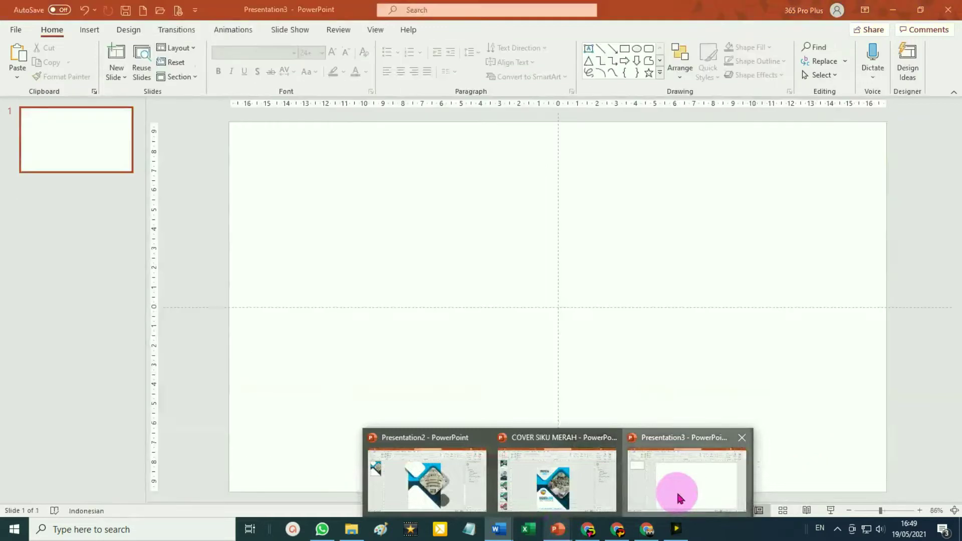
Return to Presentation3 and show the Slide Size choices from the Design tab.
left_click(684, 481)
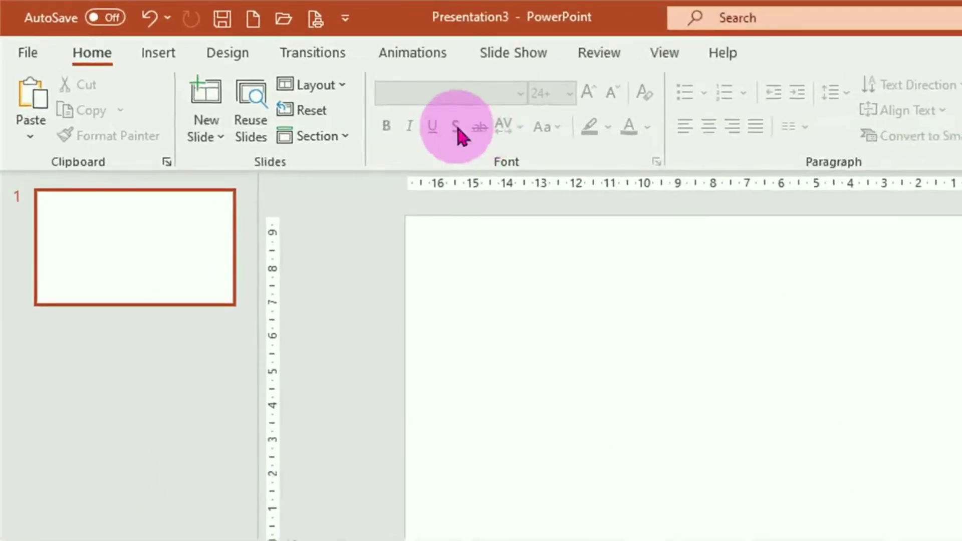
left_click(223, 56)
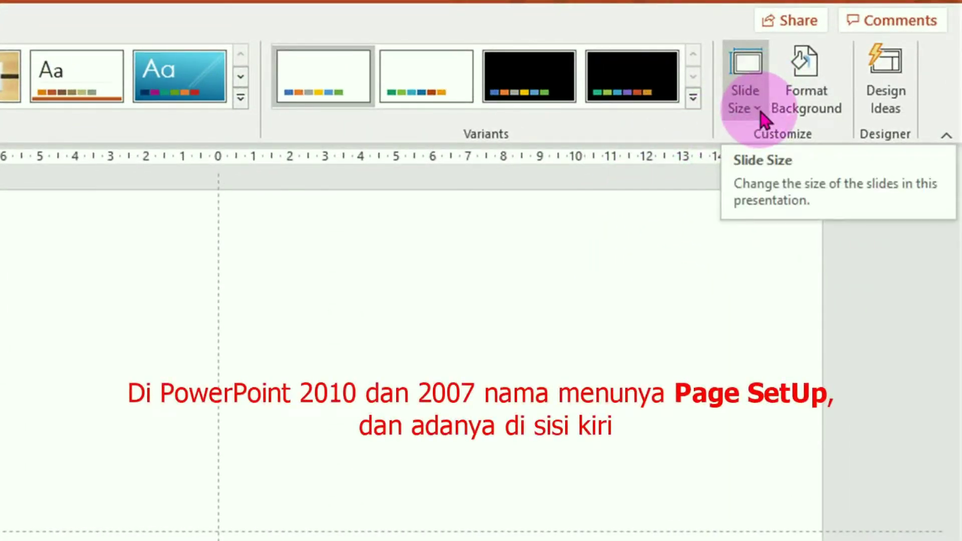
left_click(761, 120)
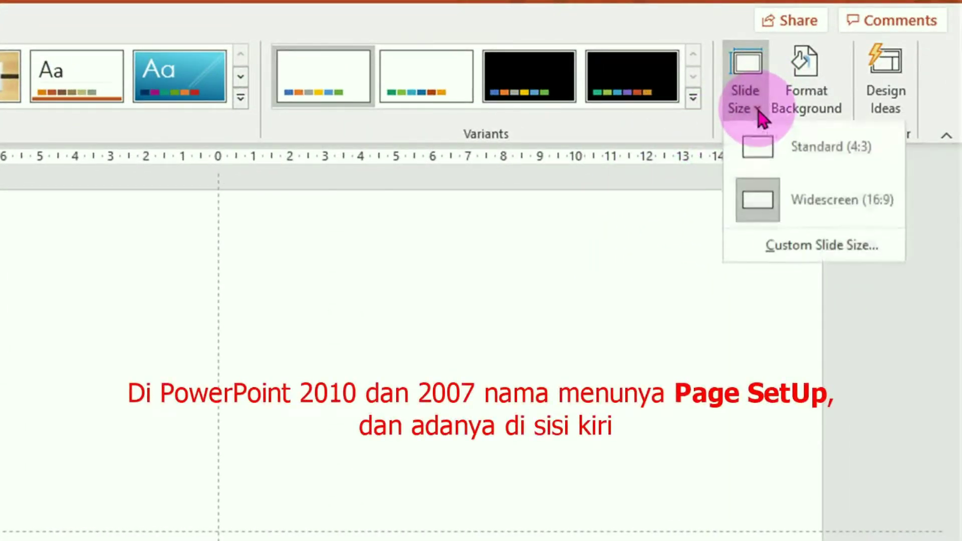
Set a custom portrait slide size of 21 × 29,7 cm with Ensure Fit scaling.
left_click(822, 248)
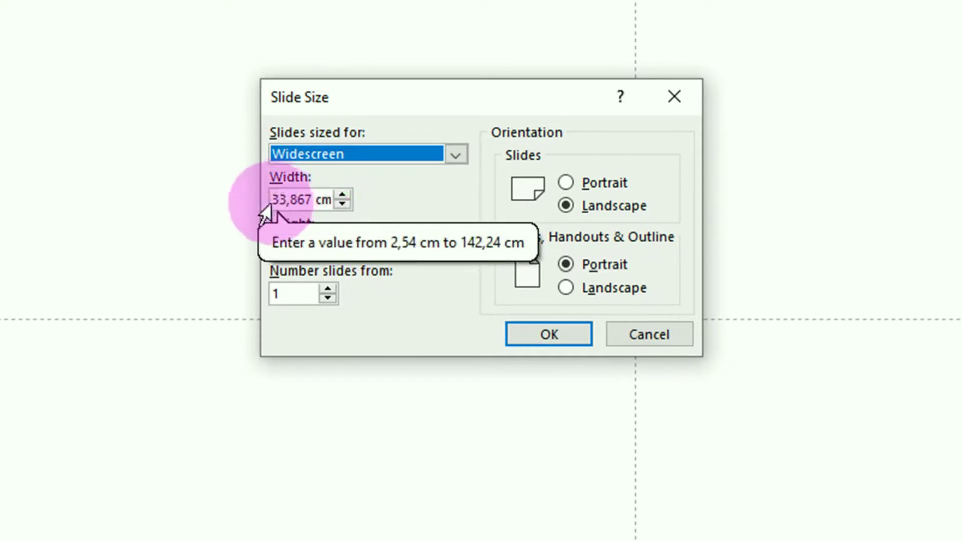
left_click_drag(272, 199, 336, 200)
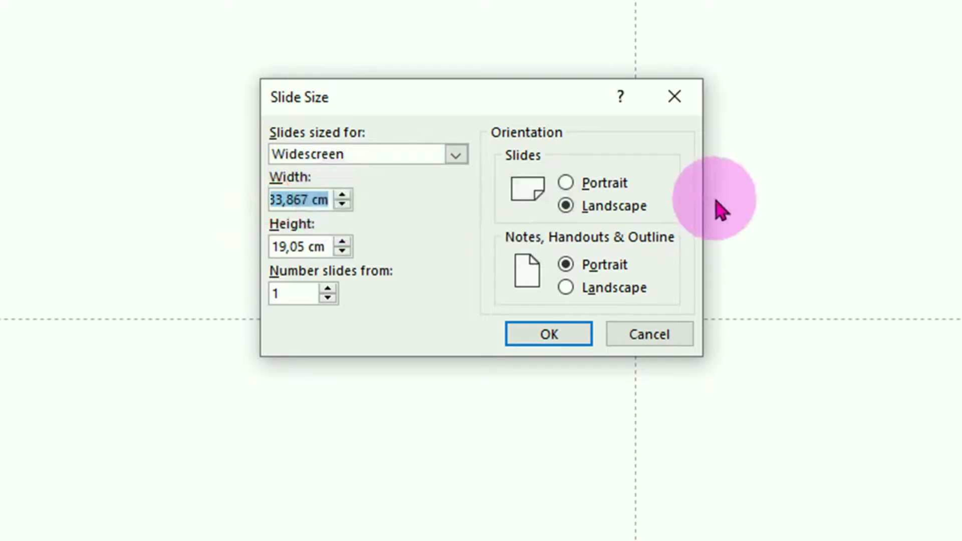
type("21")
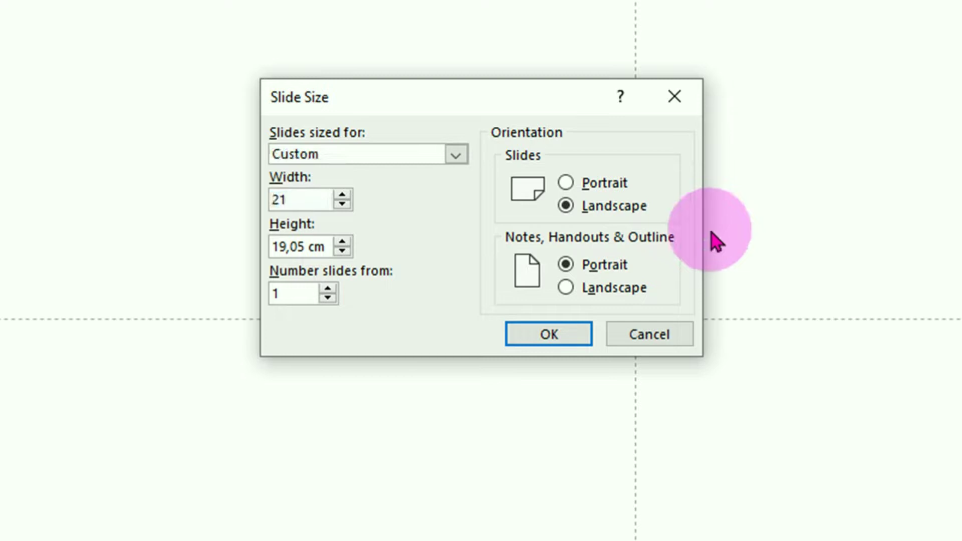
left_click(322, 247)
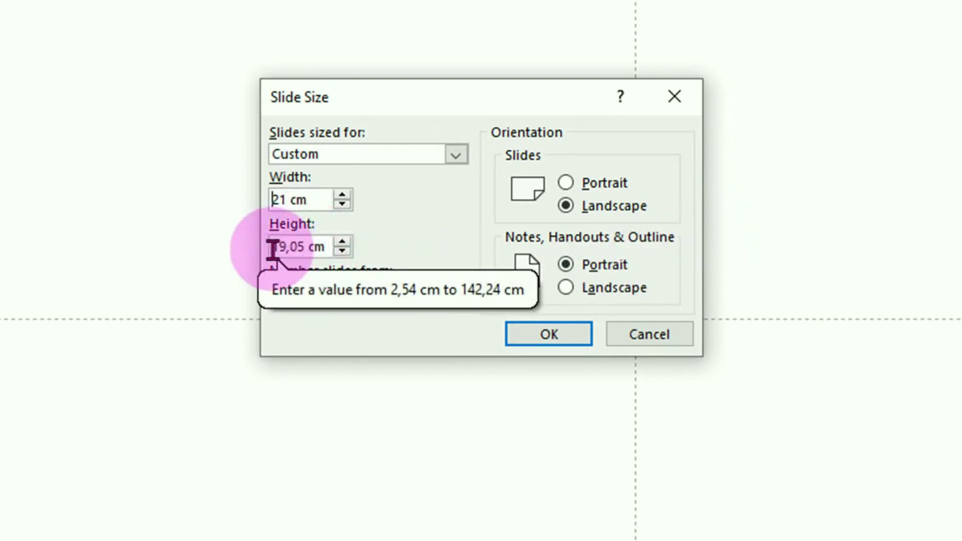
left_click_drag(273, 249, 319, 253)
type("2")
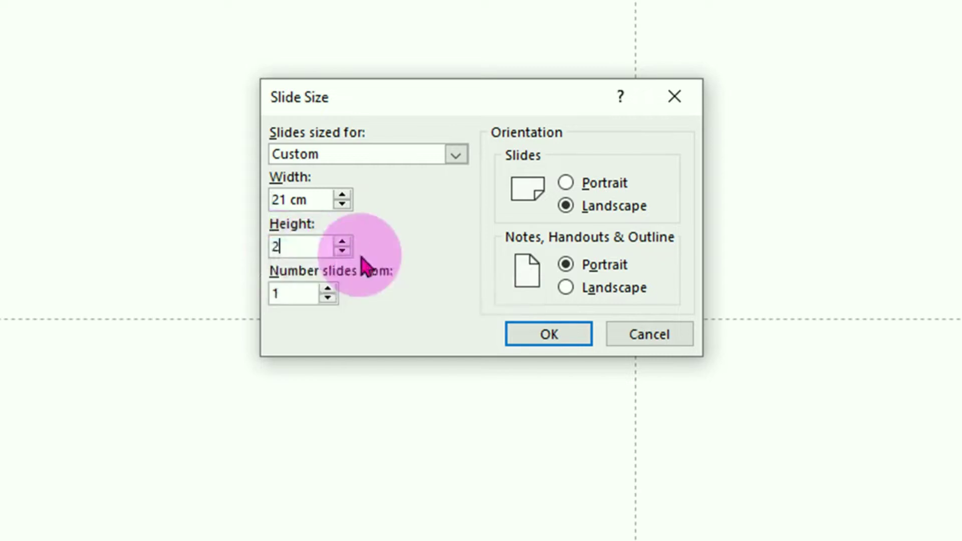
type("9,7")
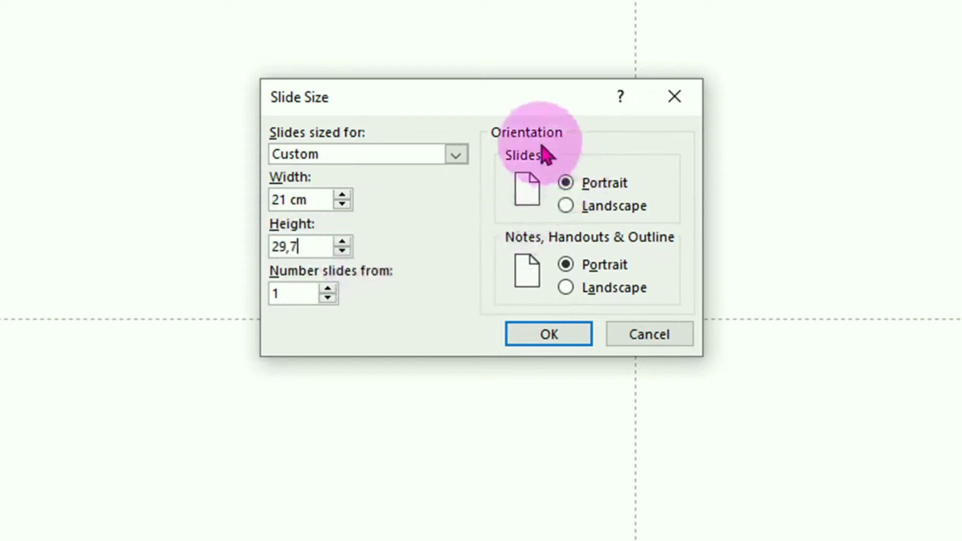
left_click(568, 184)
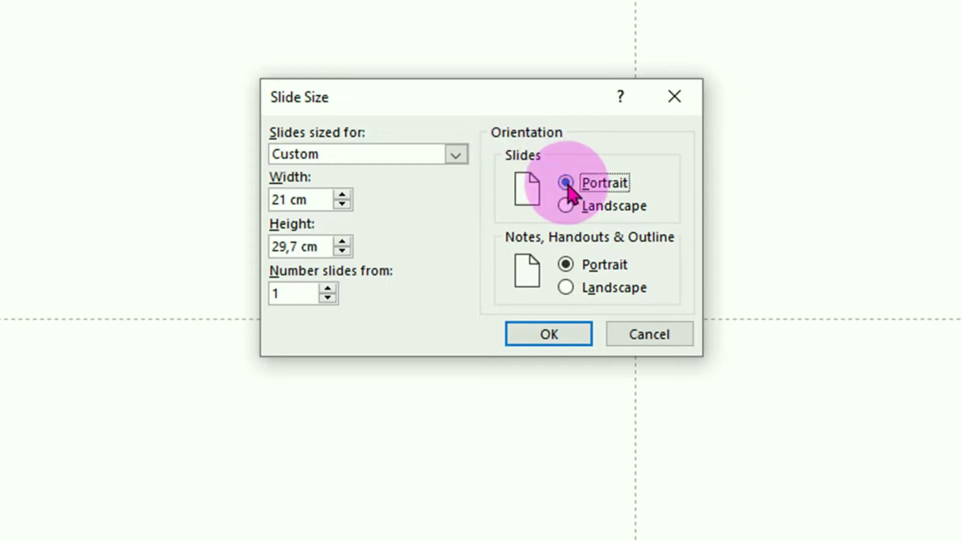
left_click(552, 338)
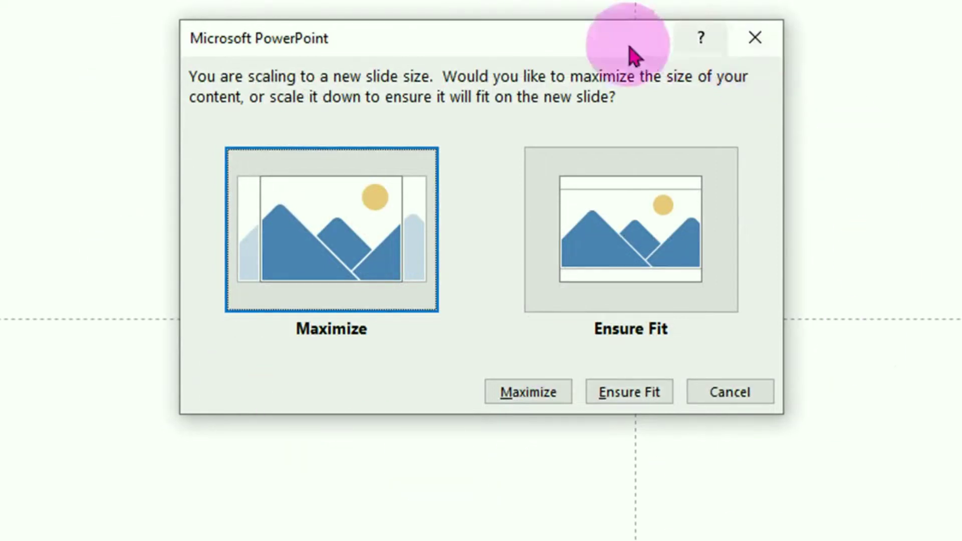
left_click(634, 400)
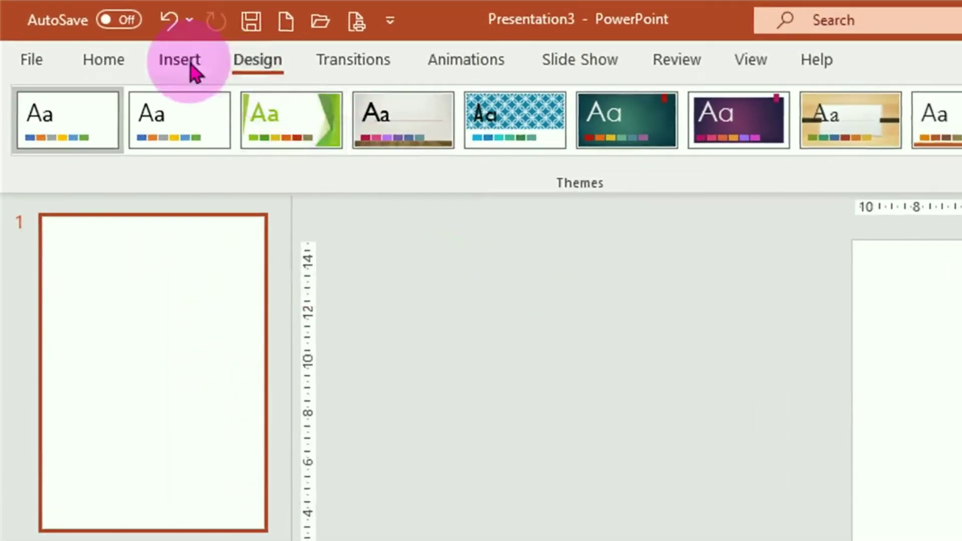
Draw a rectangle across the top of the slide spanning its full width.
left_click(180, 60)
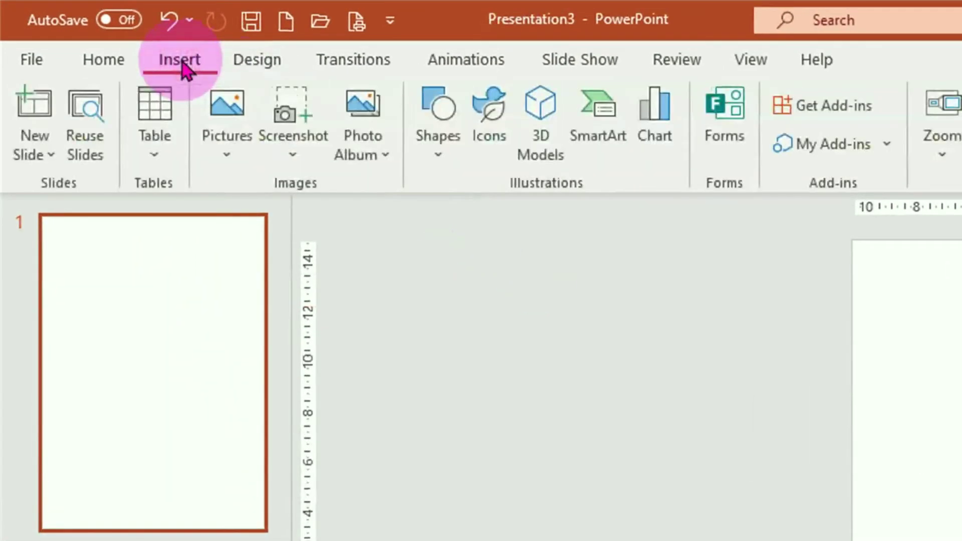
left_click(441, 160)
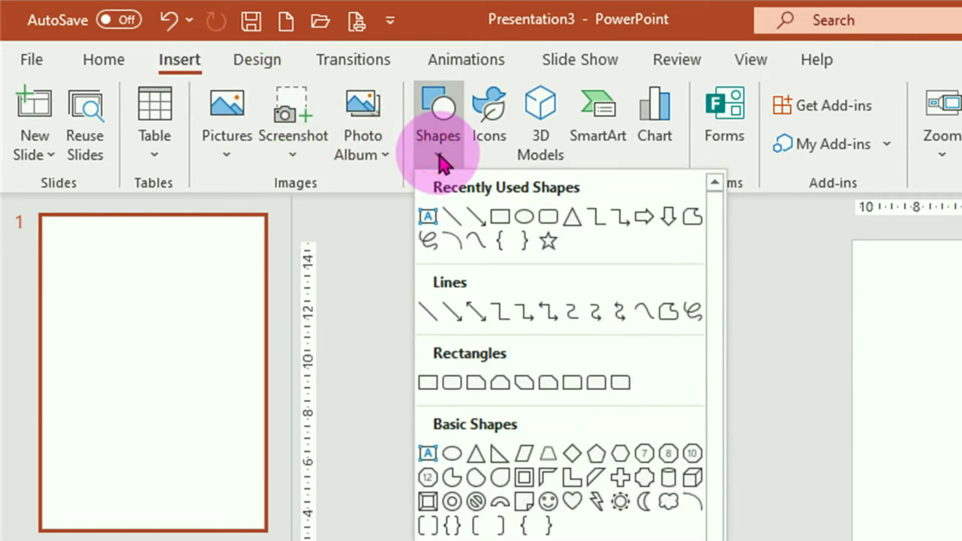
left_click(428, 383)
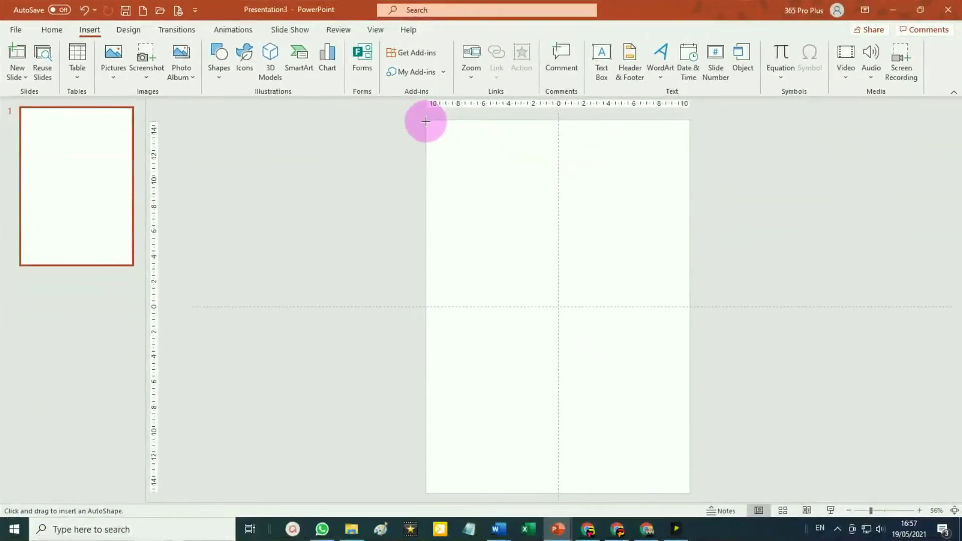
left_click_drag(425, 122, 627, 247)
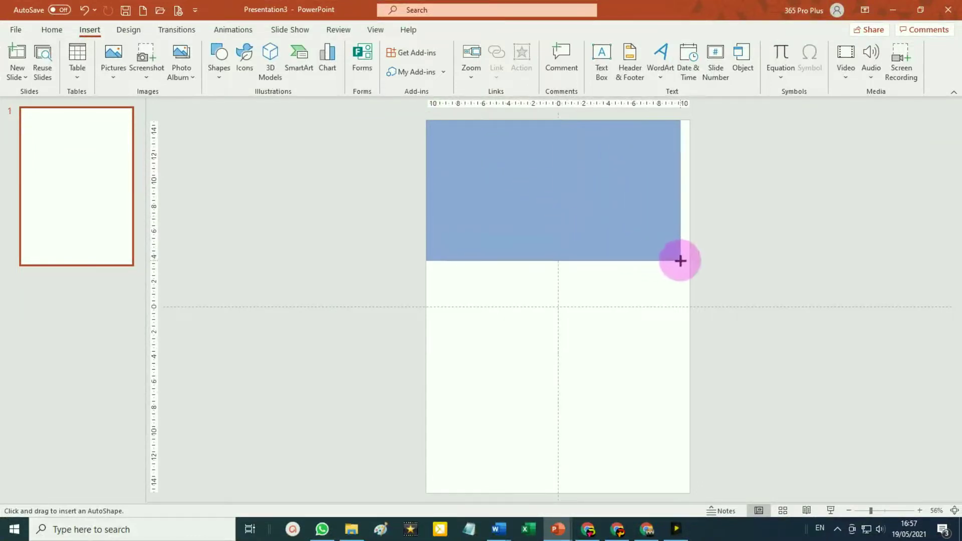
left_click_drag(626, 248, 690, 269)
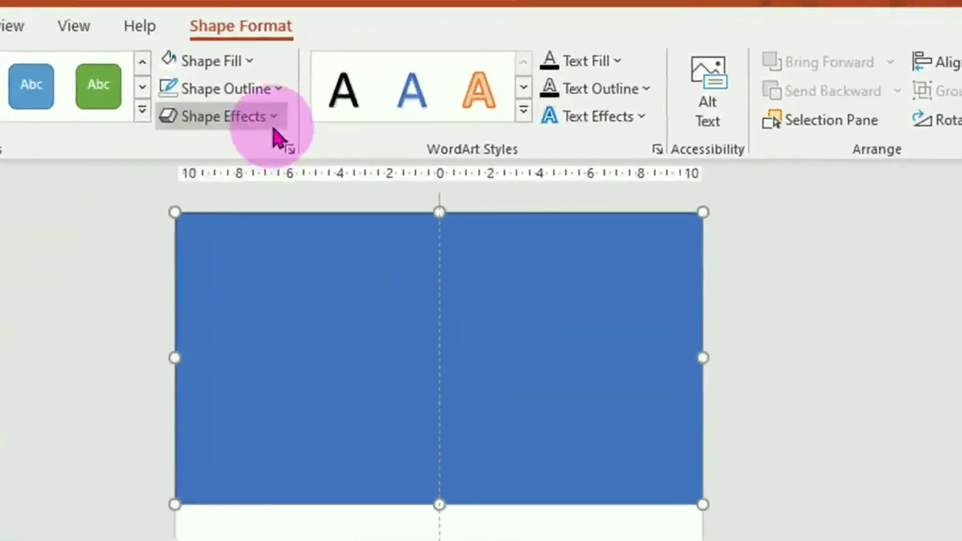
Give the rectangle no outline, a bright blue fill and an 11,8 cm height.
left_click(278, 89)
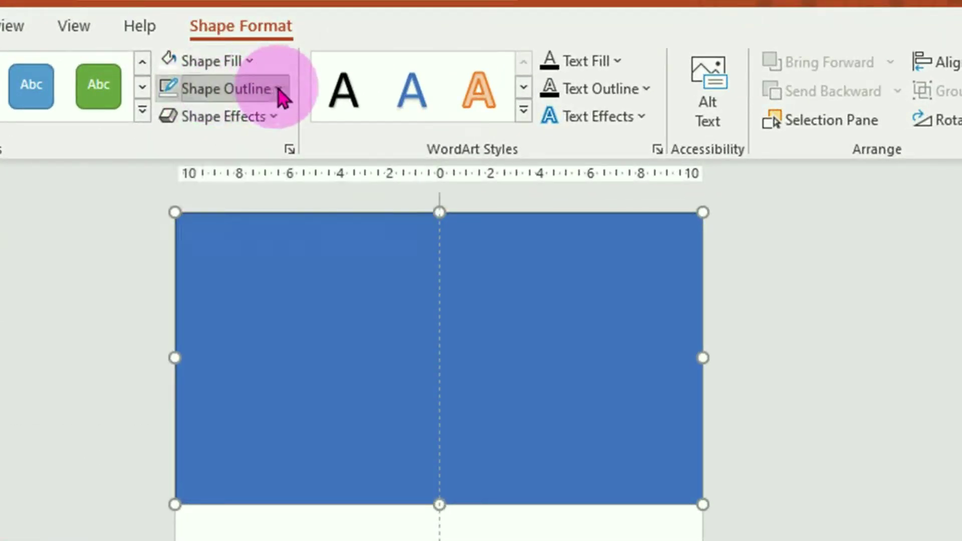
left_click(249, 355)
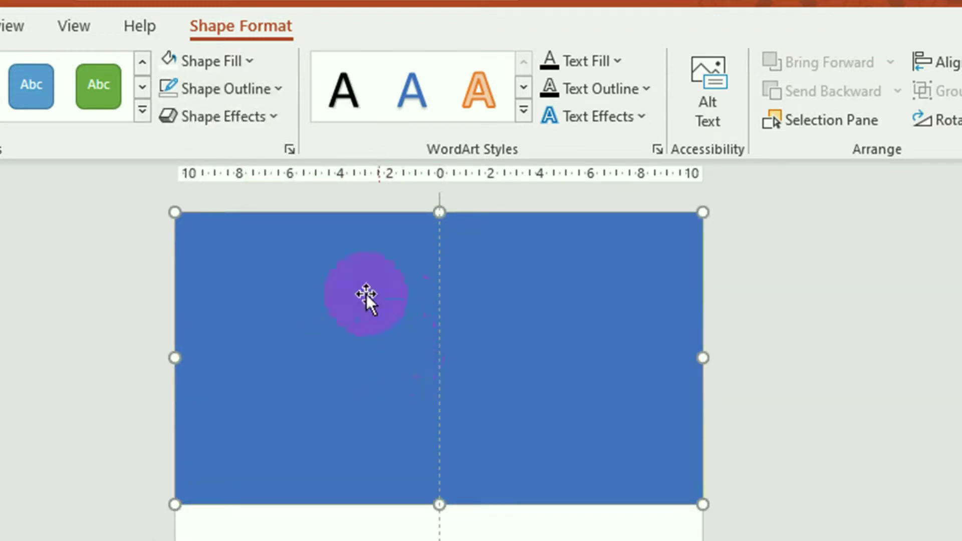
left_click(252, 64)
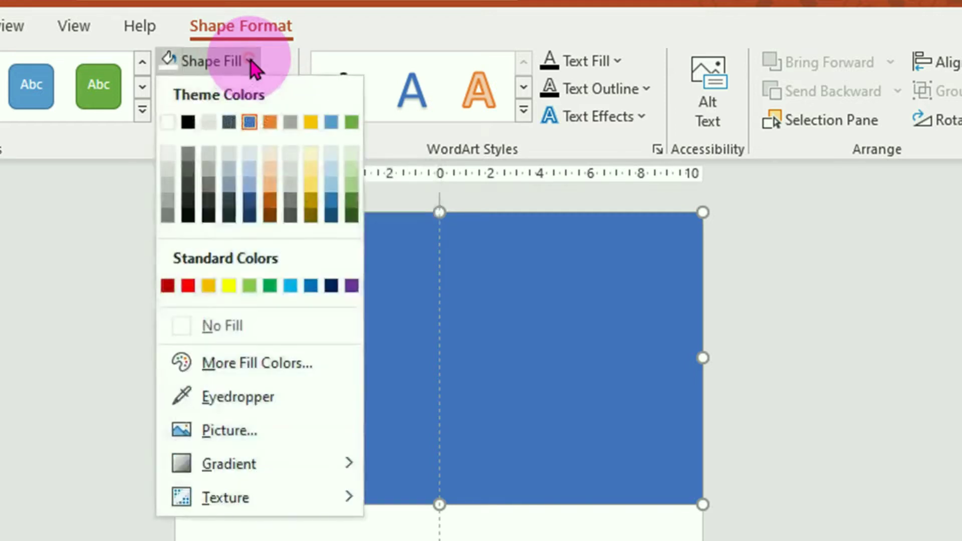
left_click(291, 287)
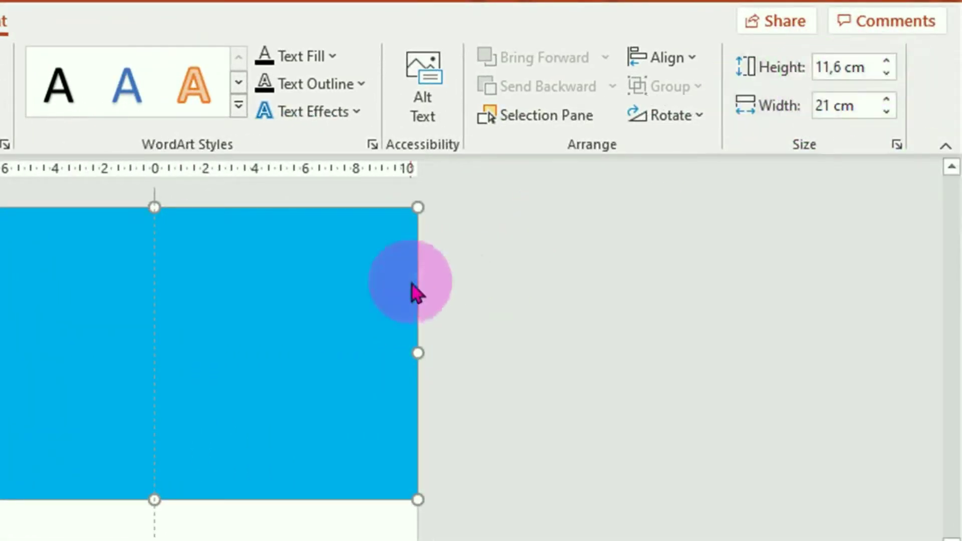
left_click(887, 62)
left_click(886, 63)
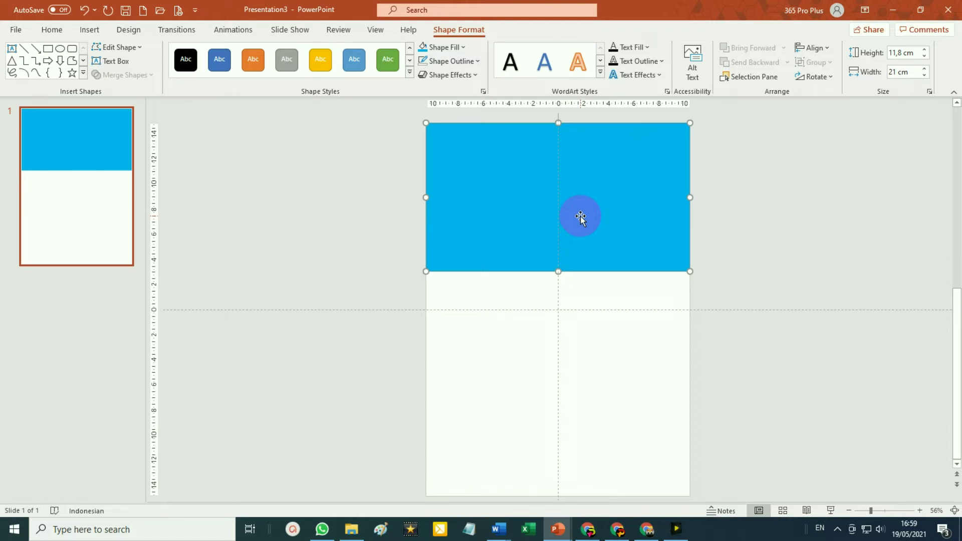
Duplicate the rectangle below, fill it dark blue, butt it against the light band and stretch it down.
left_click_drag(580, 216, 583, 370)
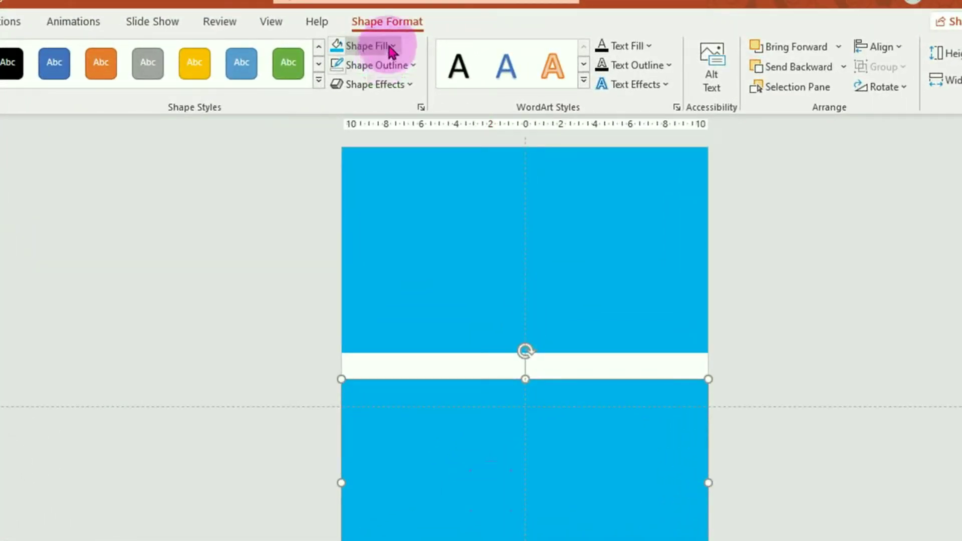
left_click(382, 47)
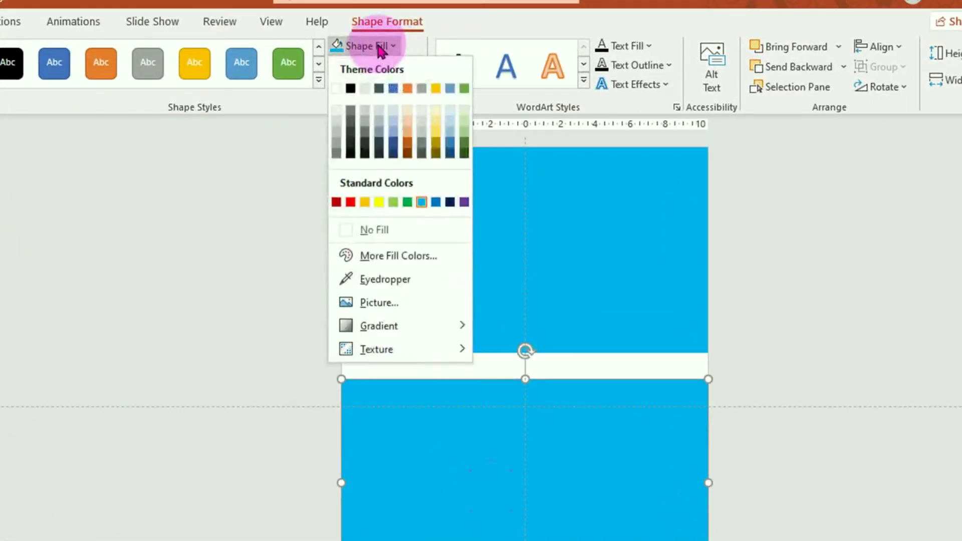
left_click(451, 157)
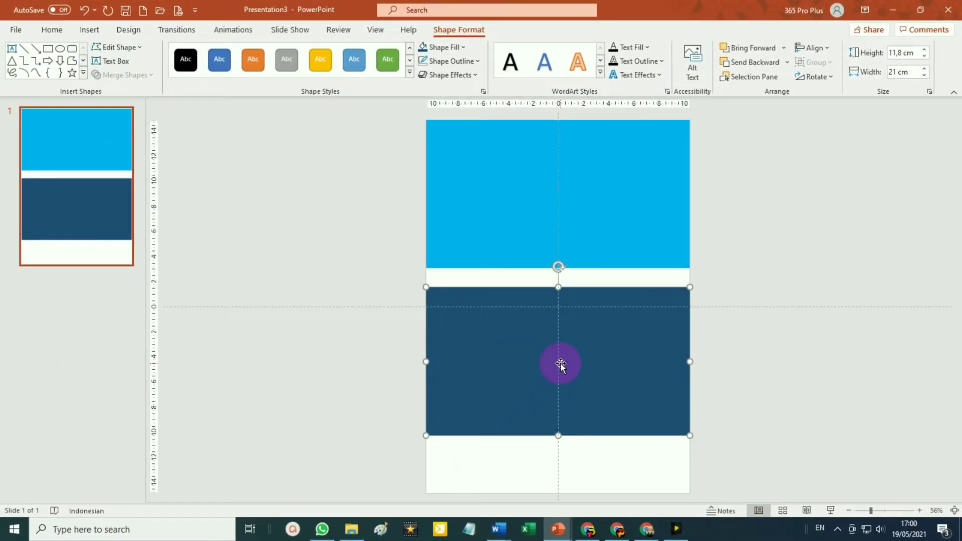
left_click_drag(560, 365, 561, 344)
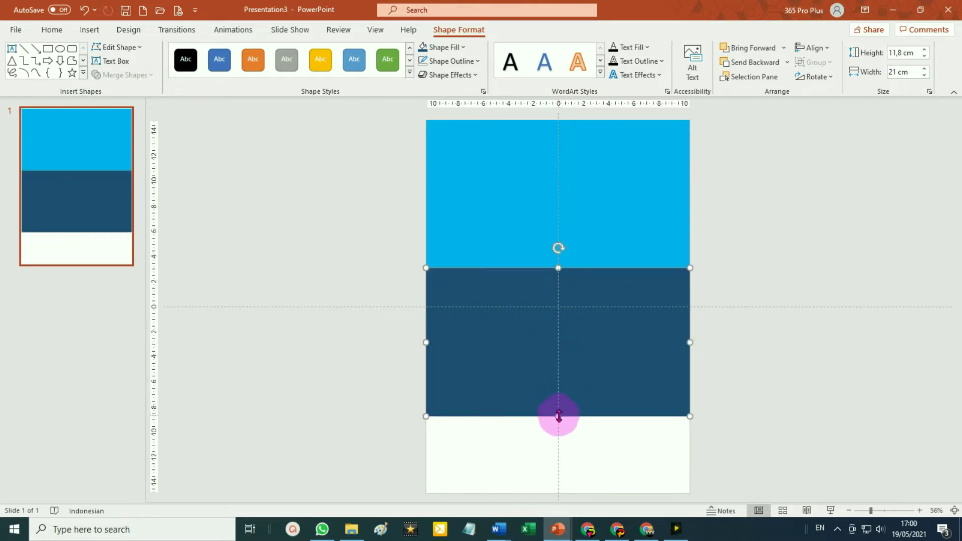
left_click_drag(559, 416, 559, 493)
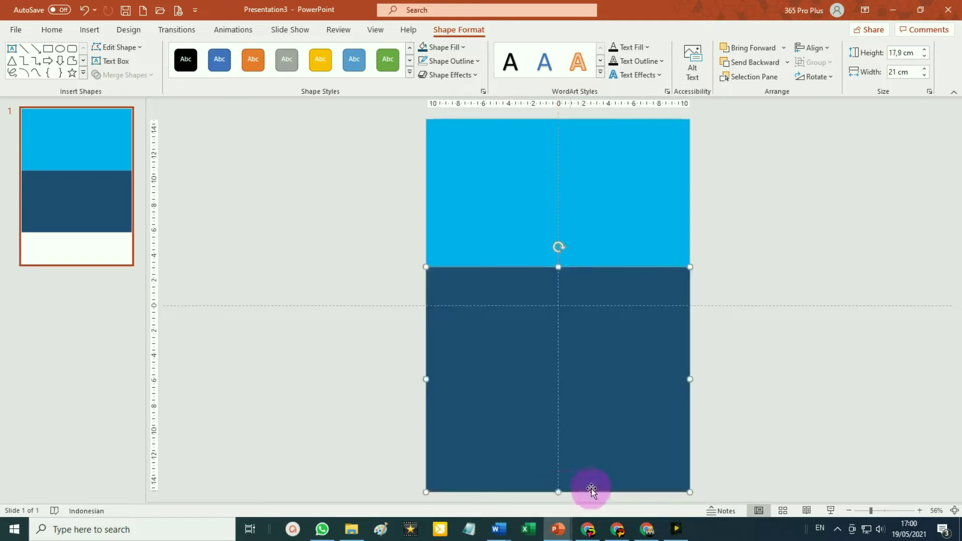
left_click(832, 424)
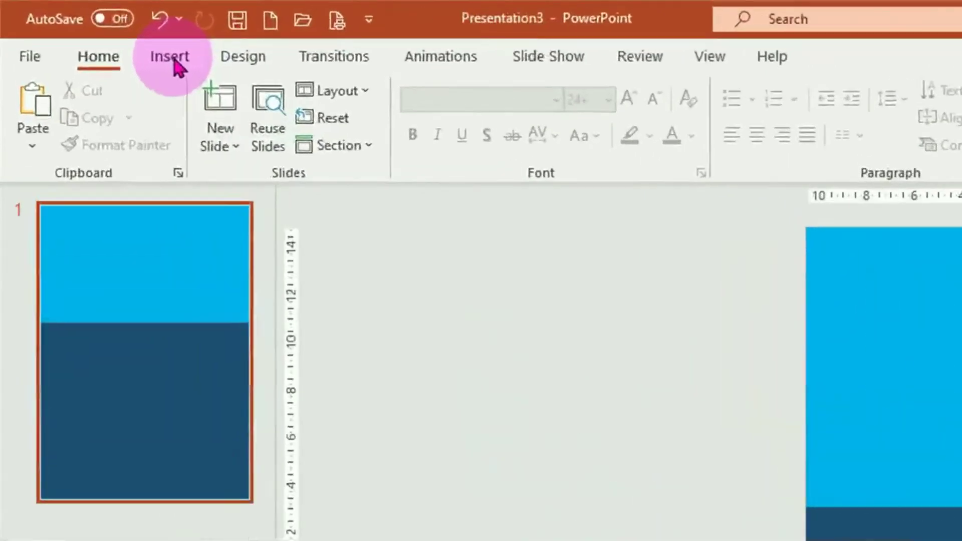
Draw a rounded rectangle on the slide's right half across both blue bands.
left_click(173, 59)
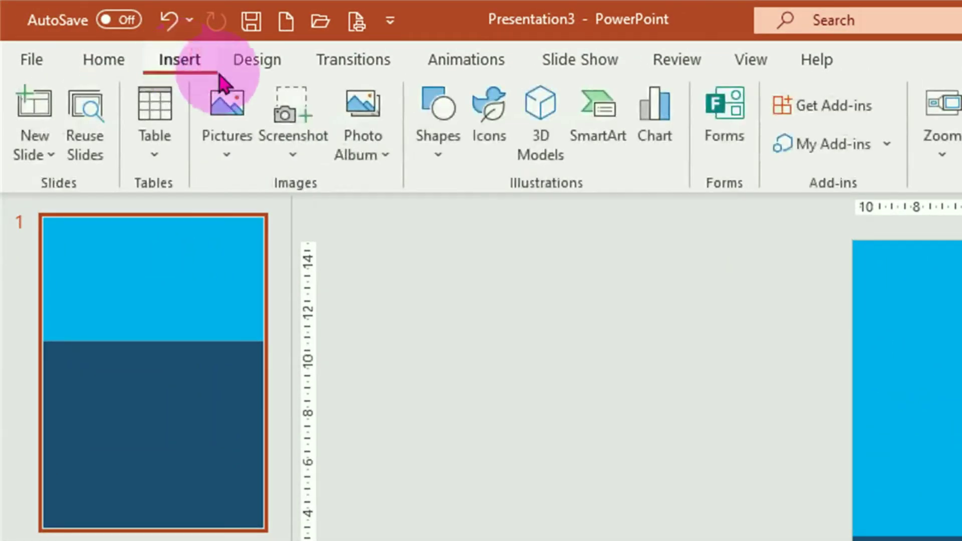
left_click(443, 158)
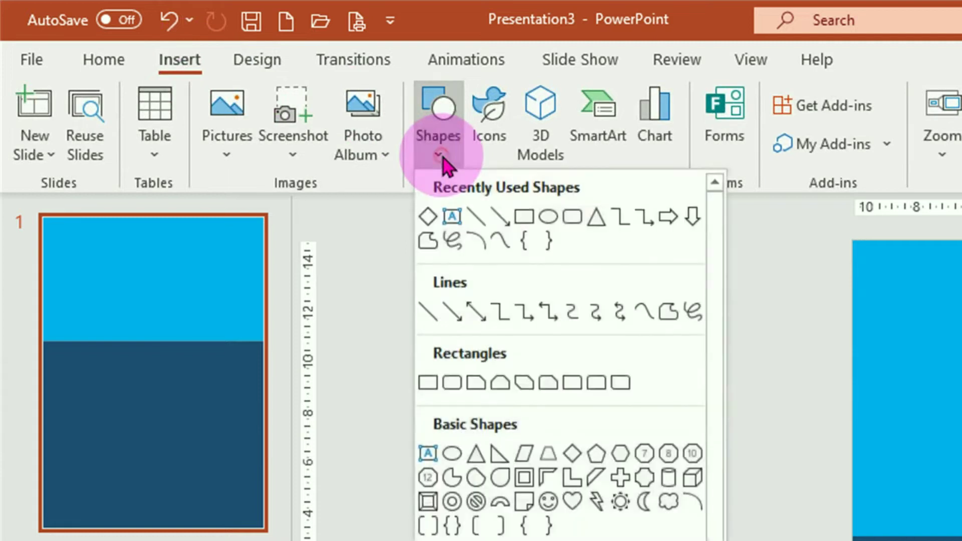
left_click(452, 390)
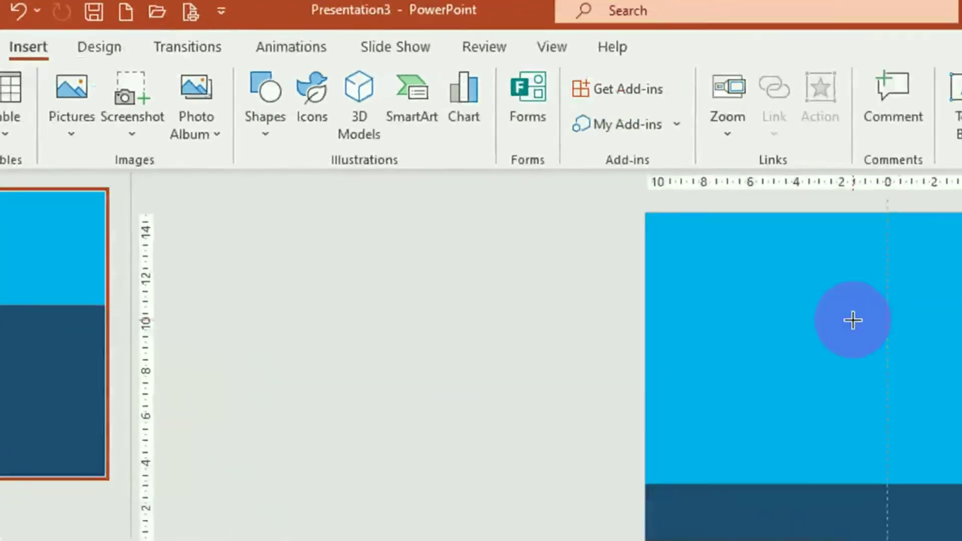
left_click_drag(853, 320, 555, 432)
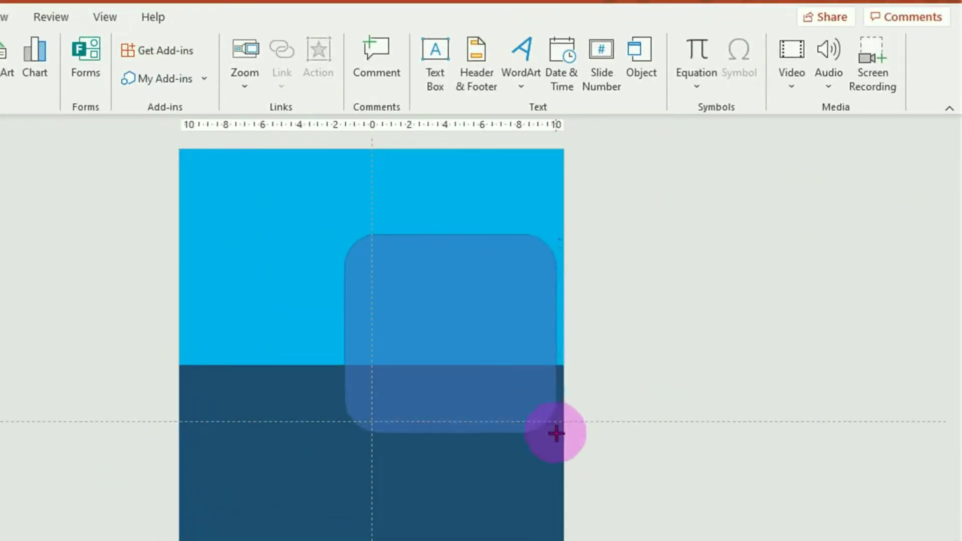
left_click_drag(555, 432, 556, 433)
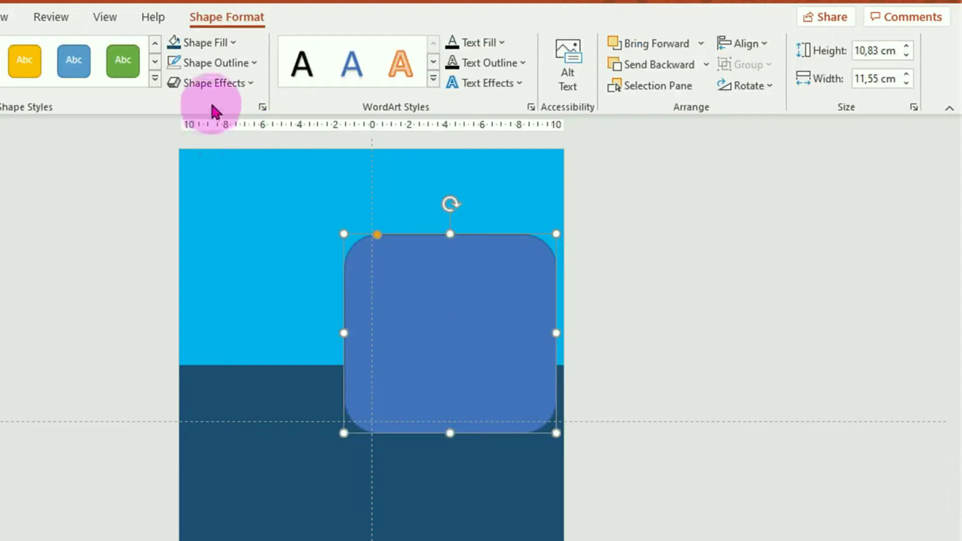
Remove the rounded rectangle's outline and fill it black.
left_click(232, 67)
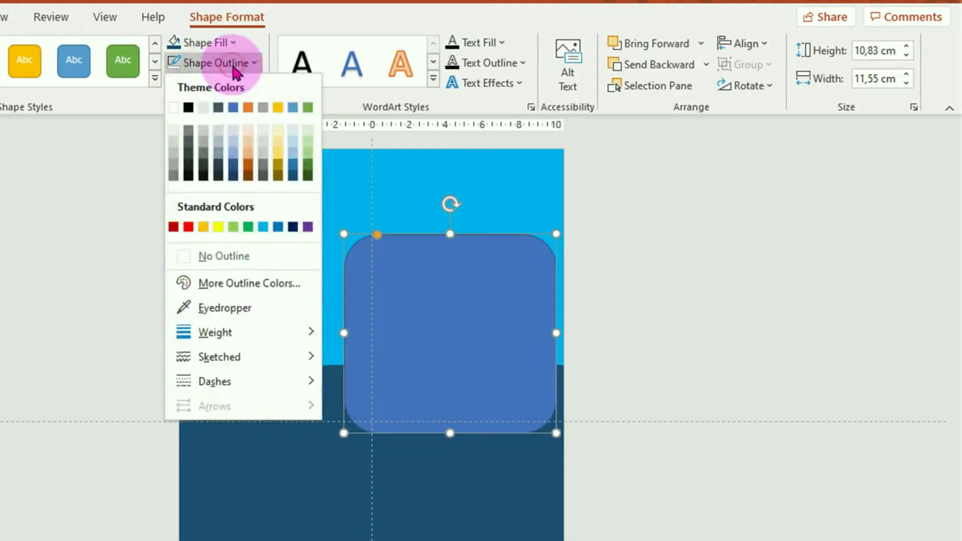
left_click(211, 257)
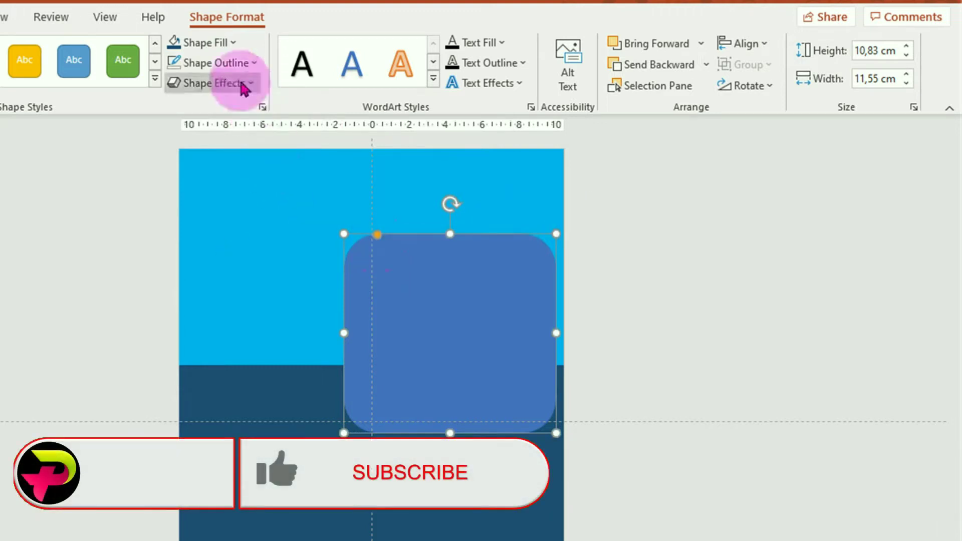
left_click(236, 45)
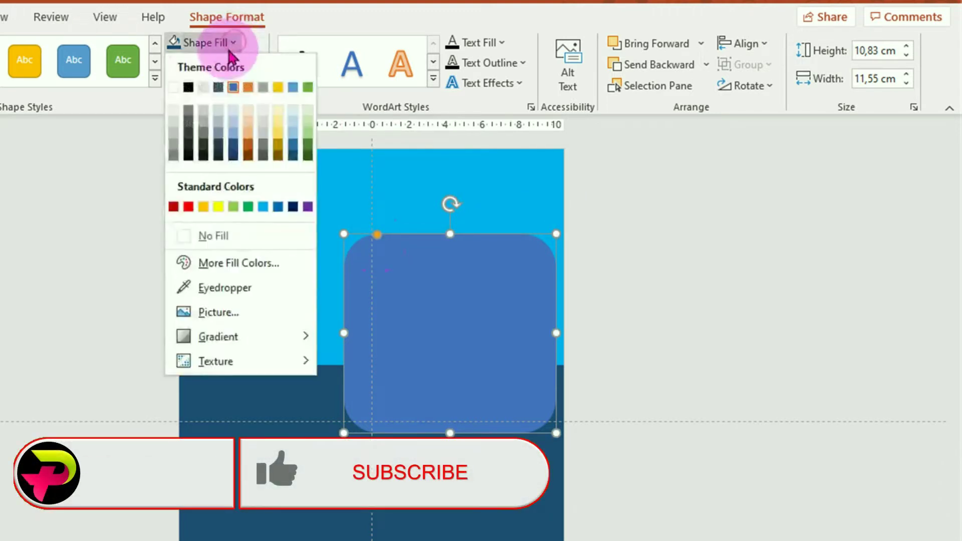
left_click(189, 88)
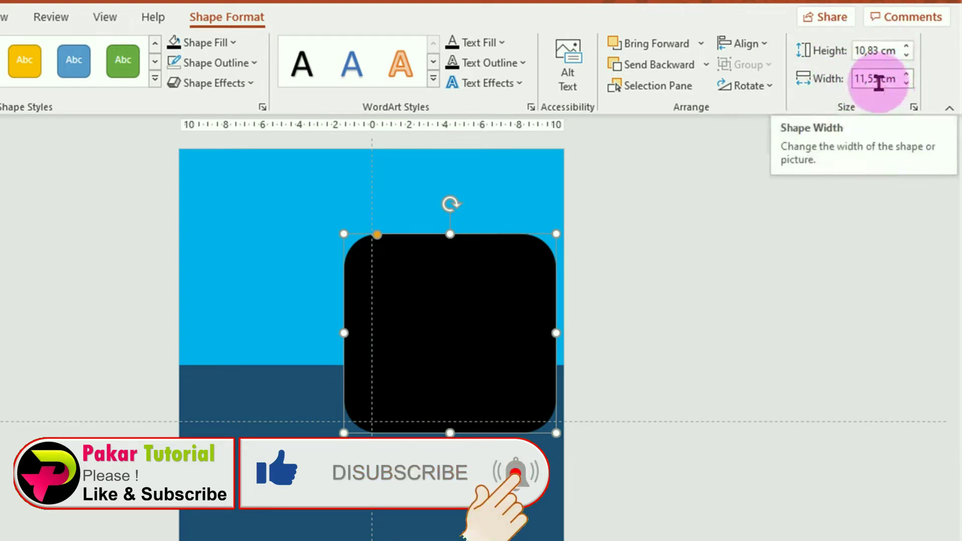
Set the black rounded rectangle's height and width both to 16,2 cm.
left_click(908, 45)
left_click(909, 47)
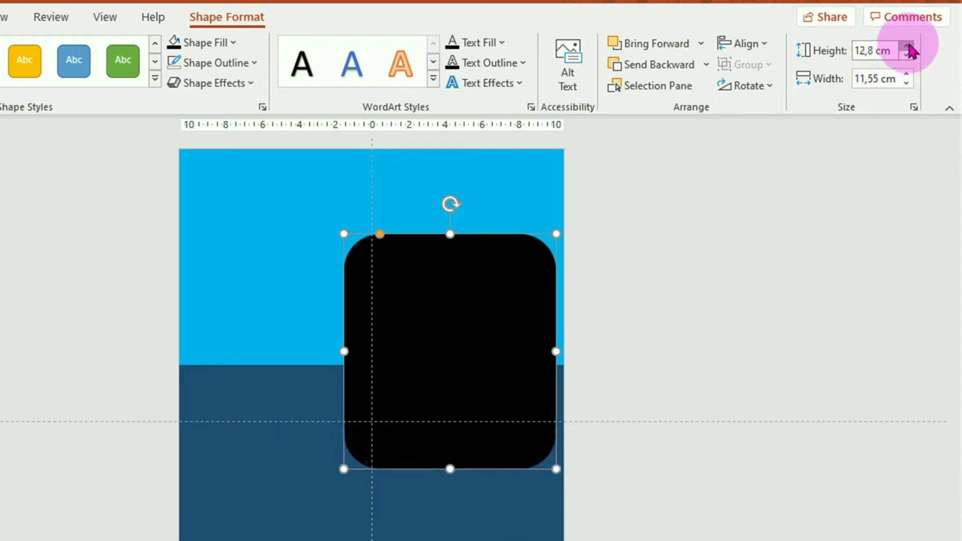
left_click(908, 47)
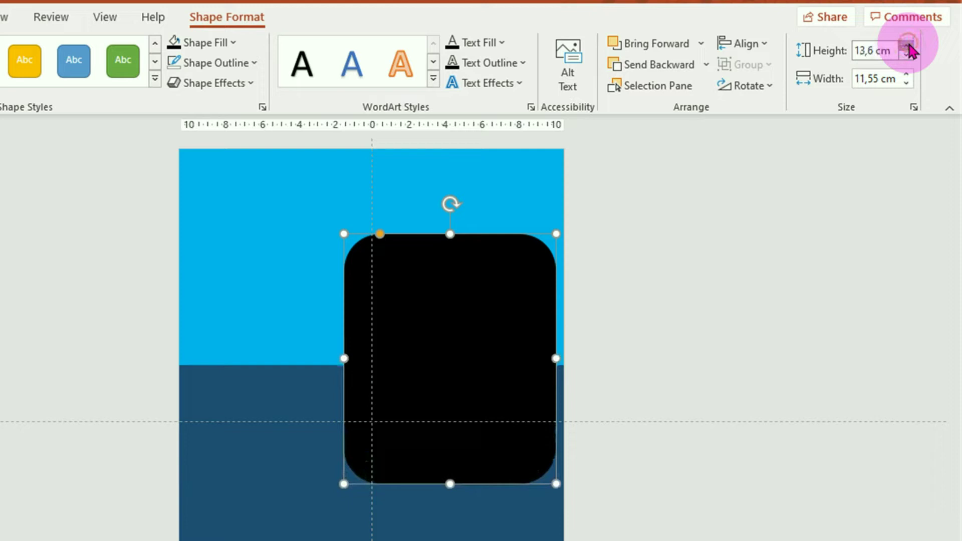
left_click(909, 46)
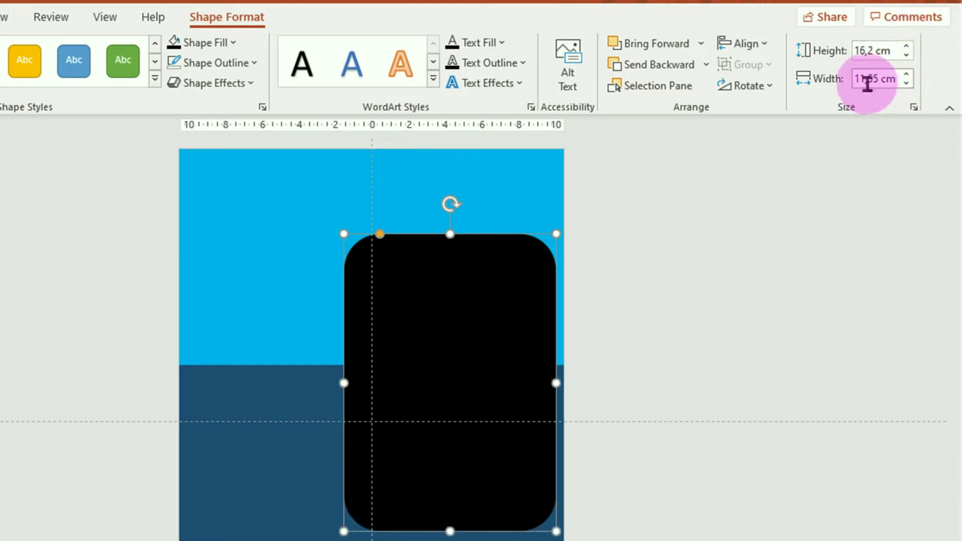
left_click(897, 78)
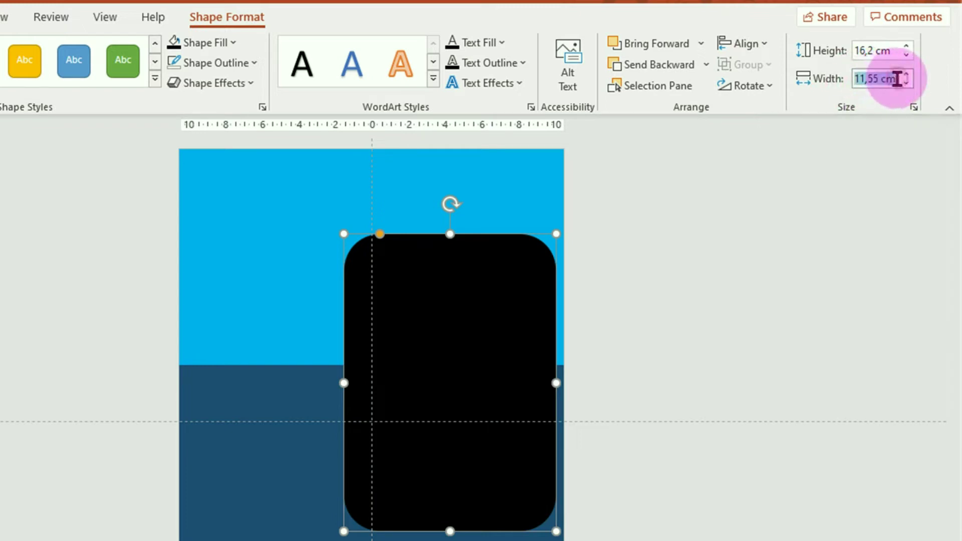
type("16,2")
key("Return")
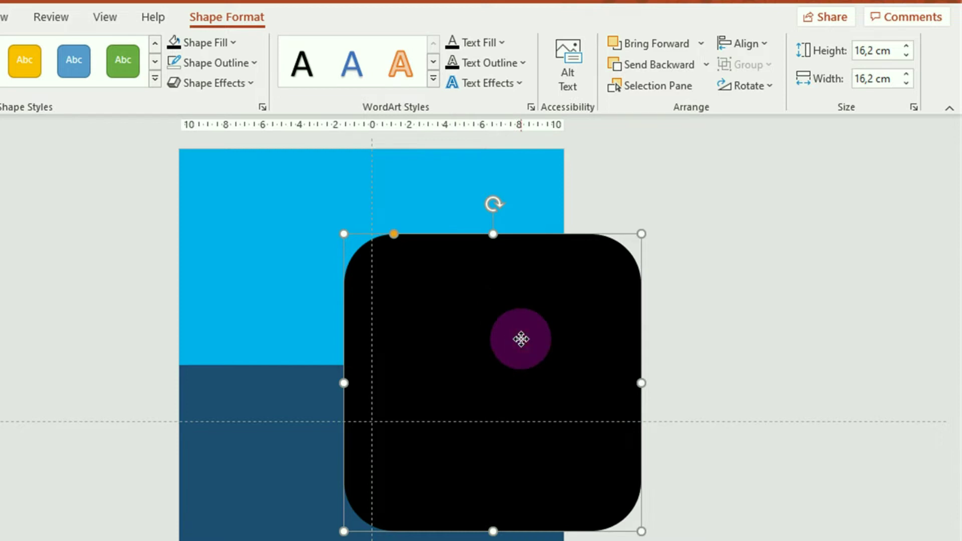
Rotate the black rounded square 45° through More Rotation Options.
left_click(773, 85)
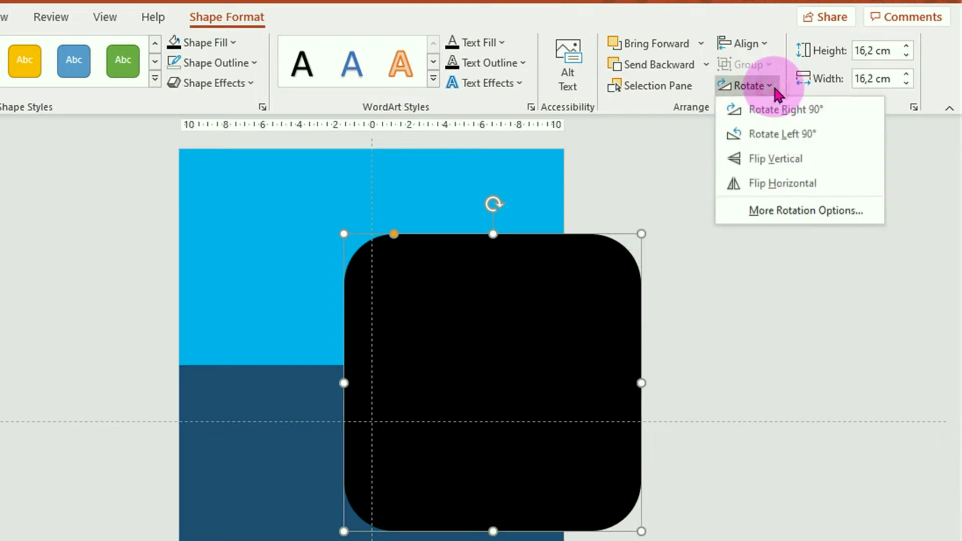
left_click(781, 211)
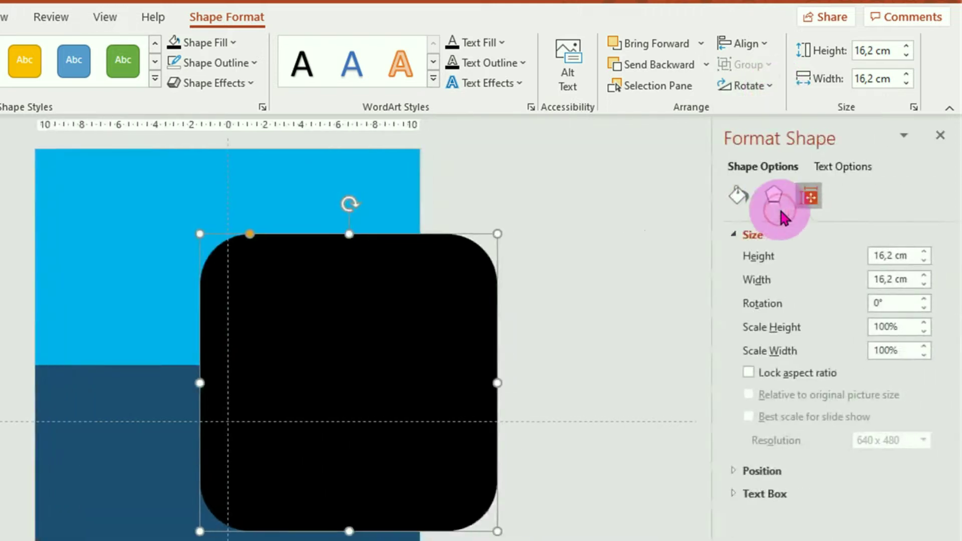
left_click(902, 305)
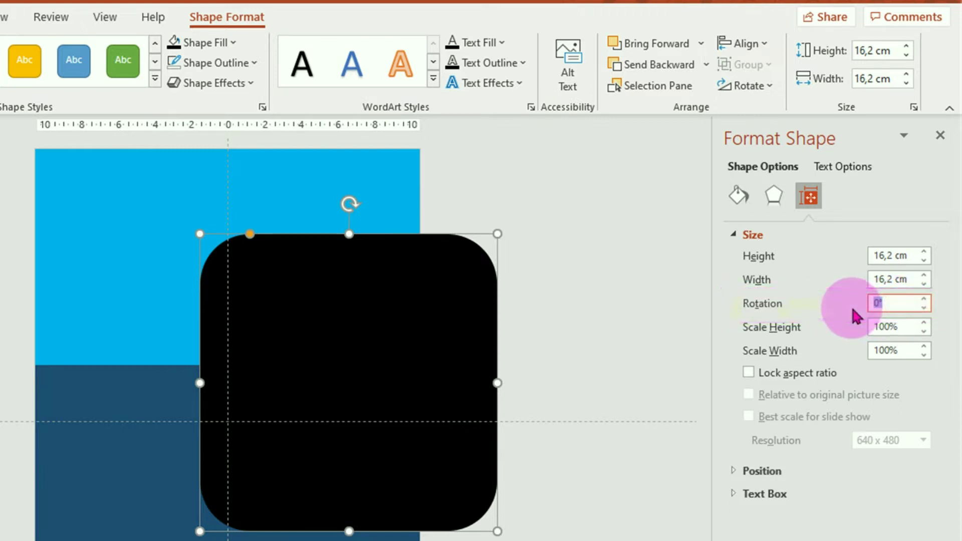
type("45")
key("Return")
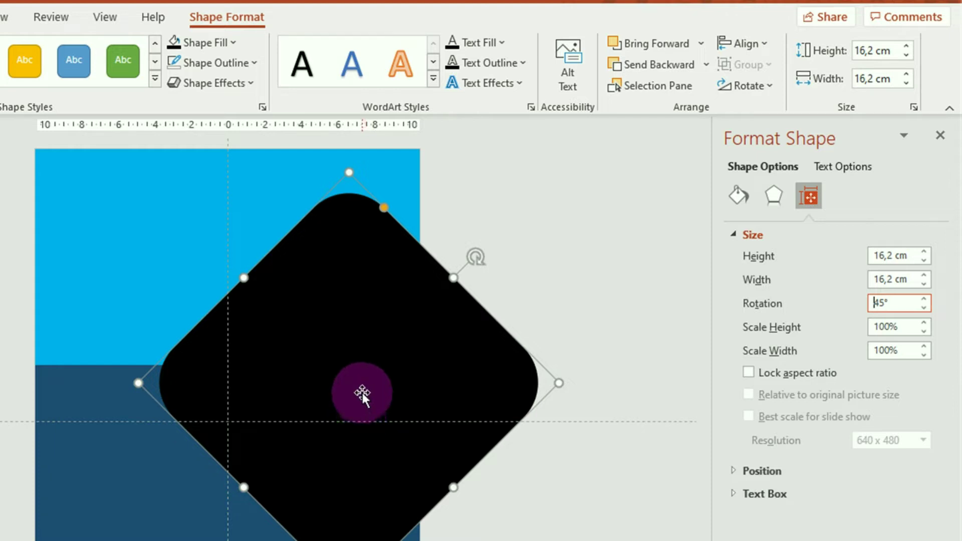
Move the diamond left until its side corners align with the band boundary, then reselect it.
left_click_drag(362, 391, 313, 369)
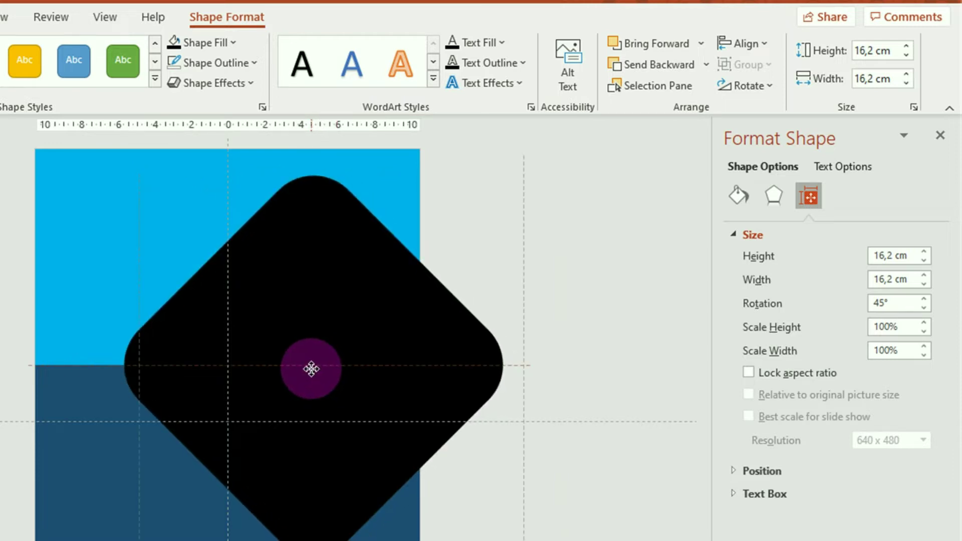
left_click_drag(310, 369, 312, 369)
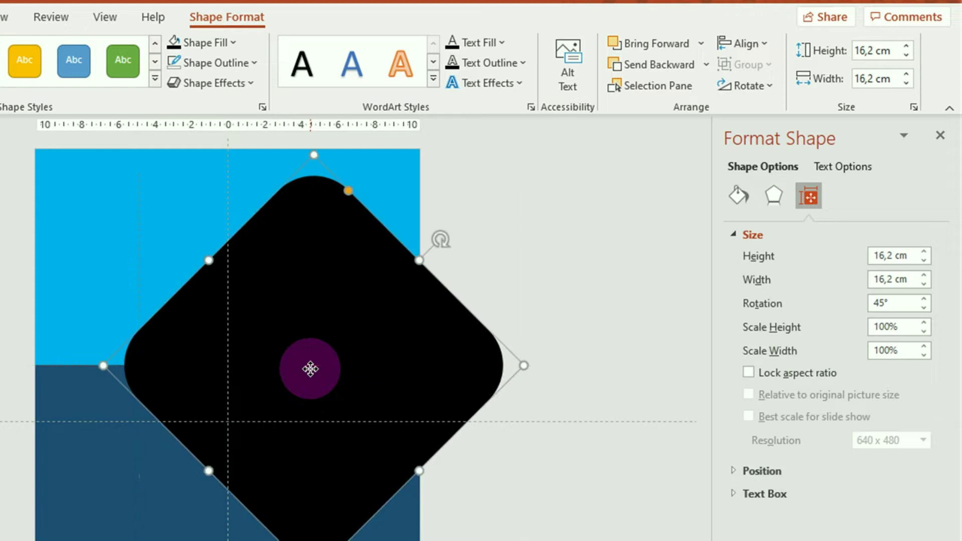
left_click_drag(342, 424, 303, 387)
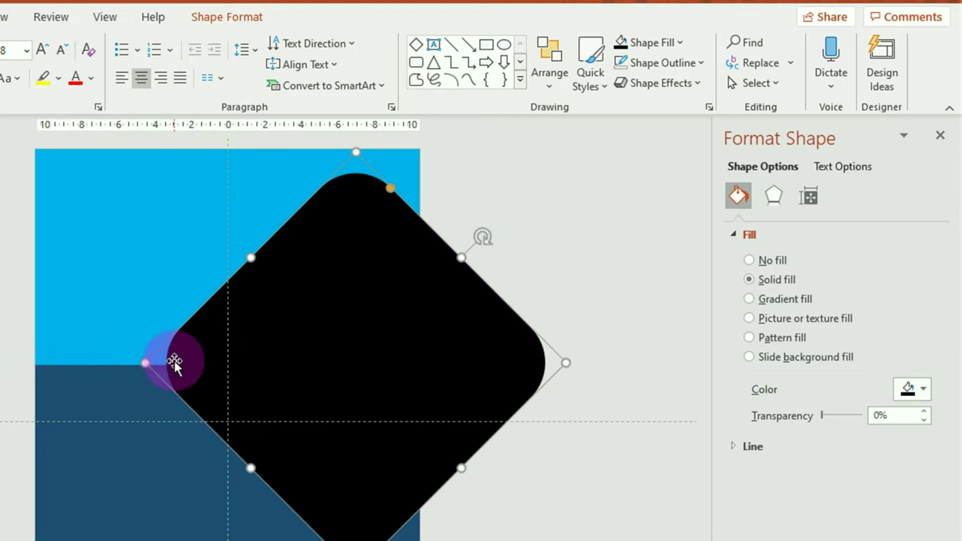
left_click(527, 515)
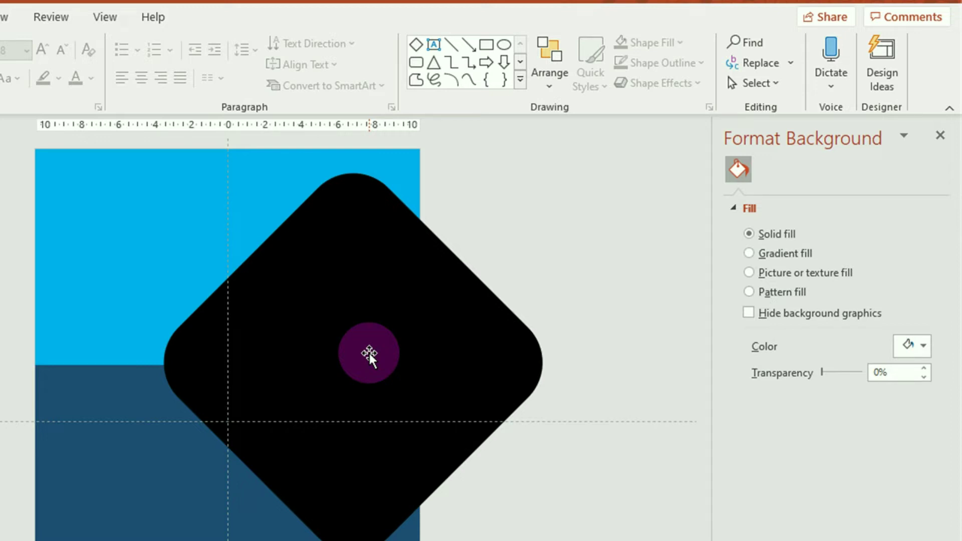
left_click(369, 354)
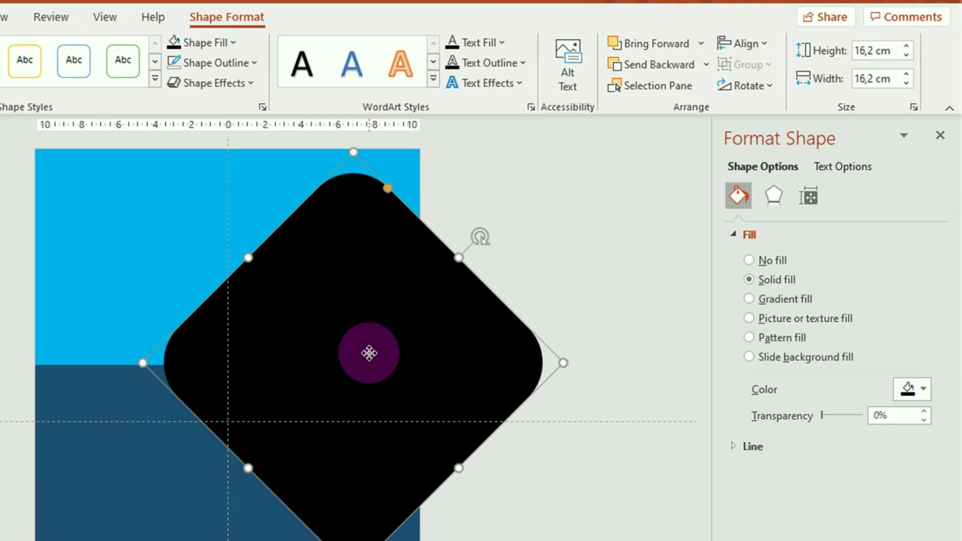
Set the black diamond's fill transparency to 70% so both blue bands show through.
left_click(738, 201)
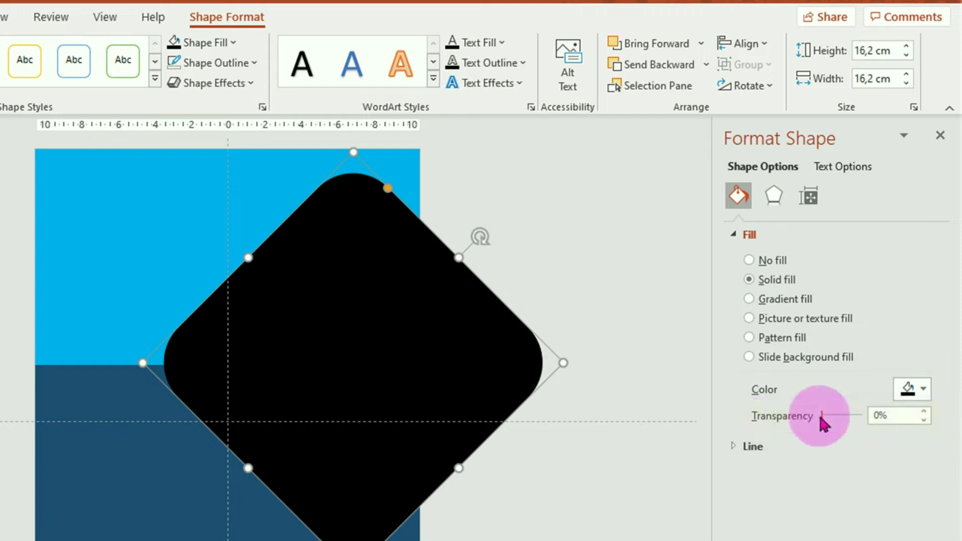
left_click_drag(821, 419, 823, 419)
left_click_drag(829, 418, 849, 417)
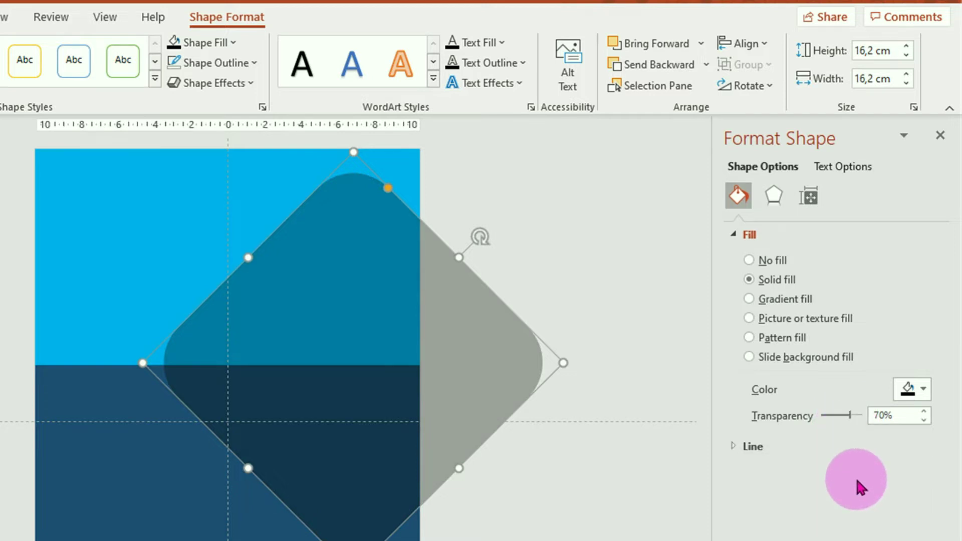
left_click(601, 436)
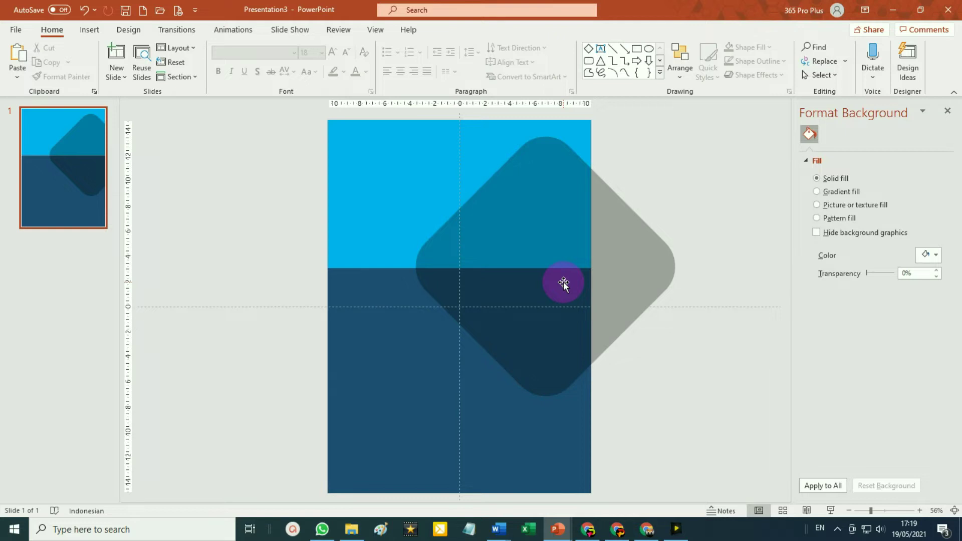
Ctrl-drag copies of the translucent diamond to the lower left and top-left of the page.
left_click(564, 283)
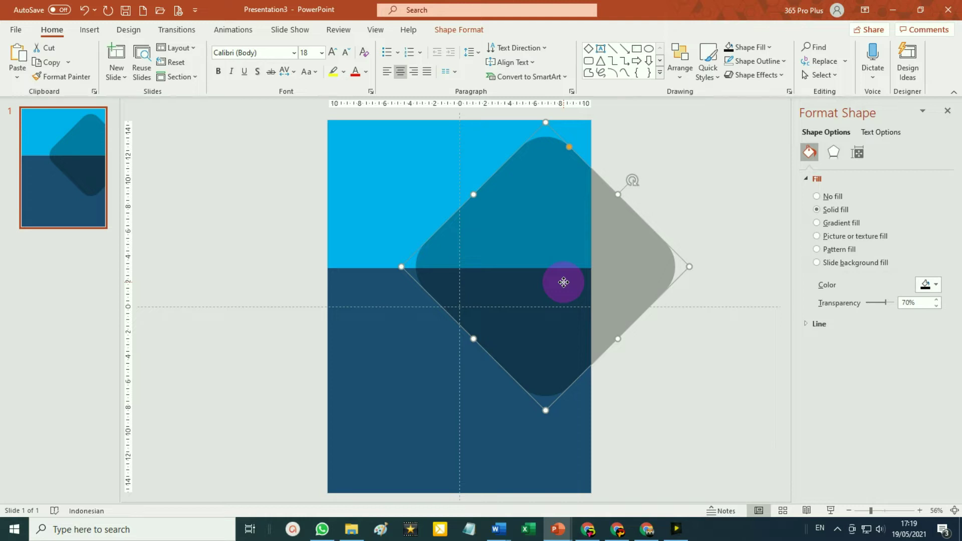
left_click_drag(564, 283, 407, 442)
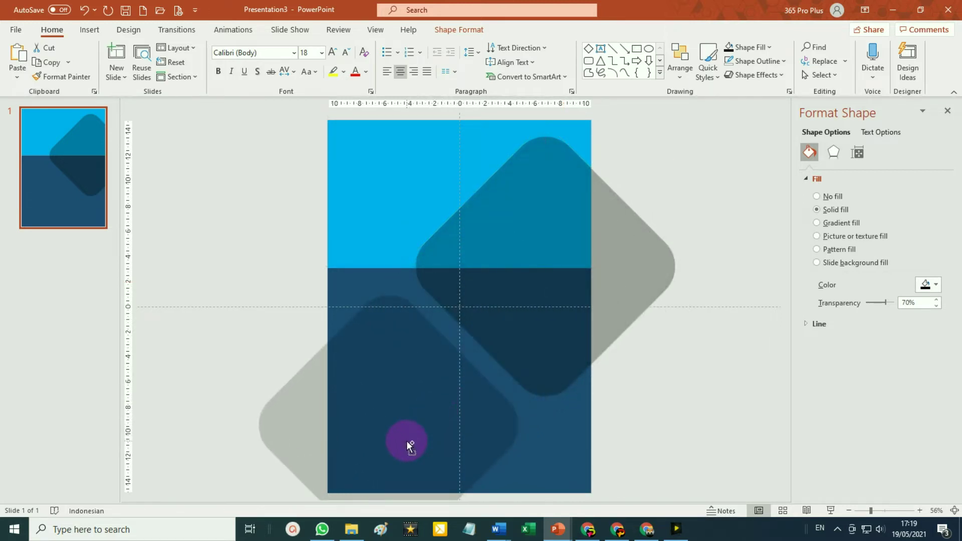
mouse_move(406, 440)
left_mouse_down()
mouse_move(398, 144)
mouse_move(407, 128)
left_mouse_up()
Select the lower-left grey diamond copy.
scroll(642, 419, "down", 3)
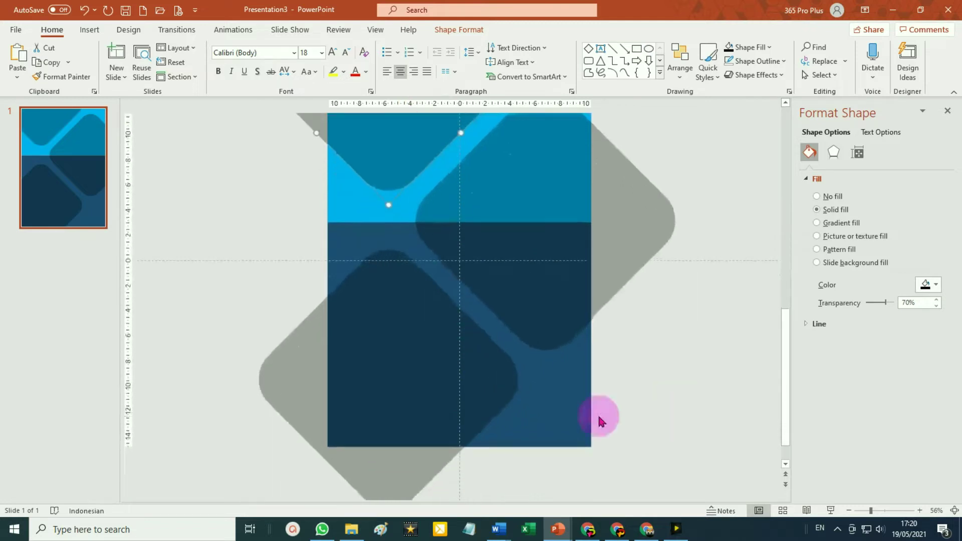
left_click(427, 391)
scroll(722, 403, "down", 1)
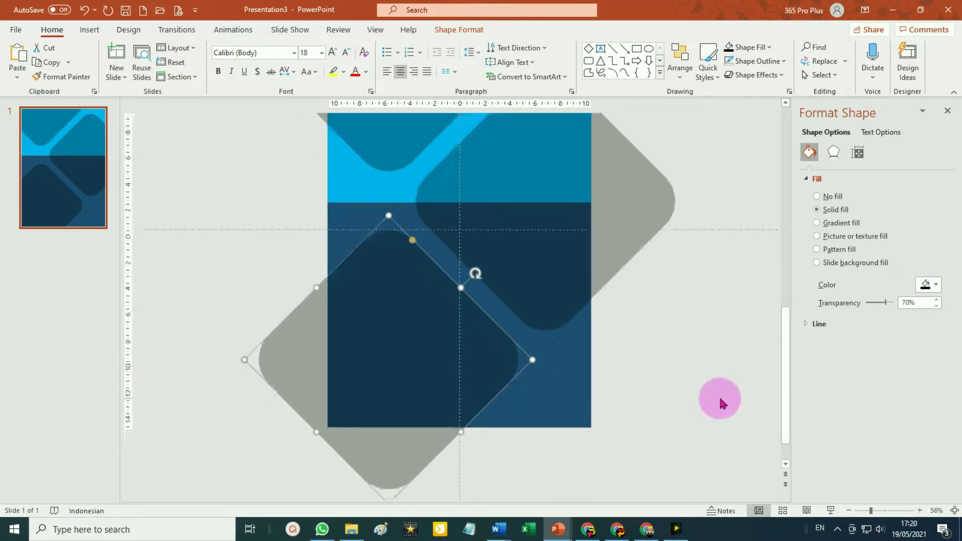
scroll(722, 403, "down", 1)
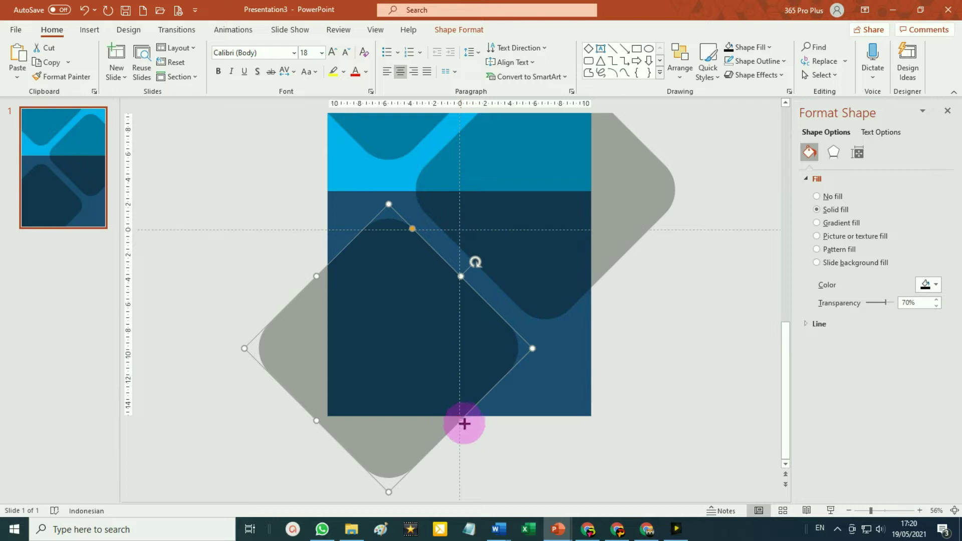
left_click(464, 424)
scroll(467, 432, "up", 1)
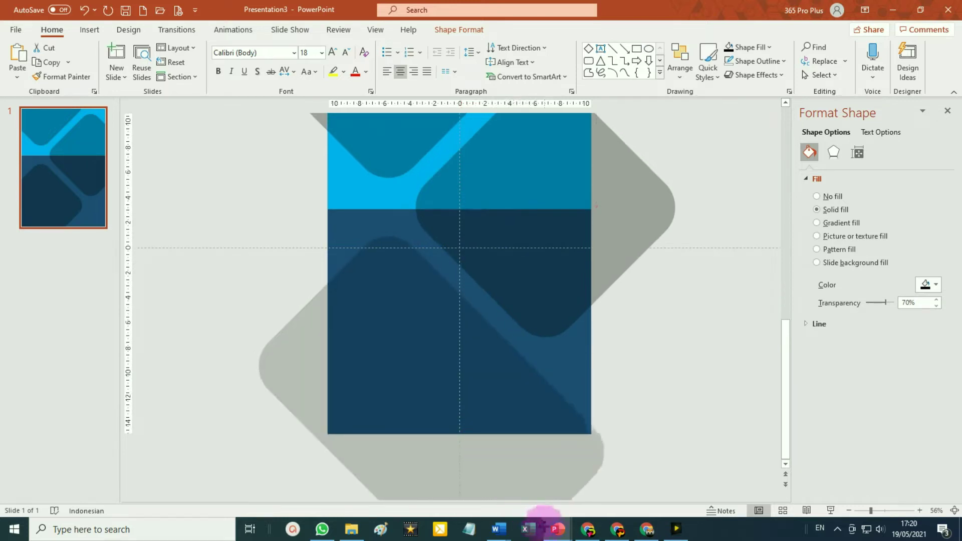
left_click(576, 494)
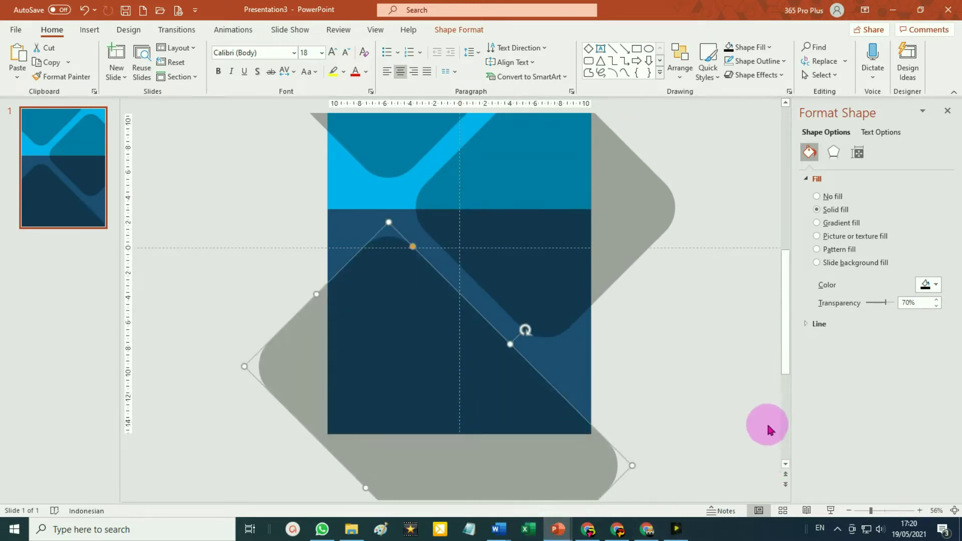
Select the dark lower rectangle together with the lower-left diamond.
left_click(663, 384)
scroll(663, 383, "down", 2)
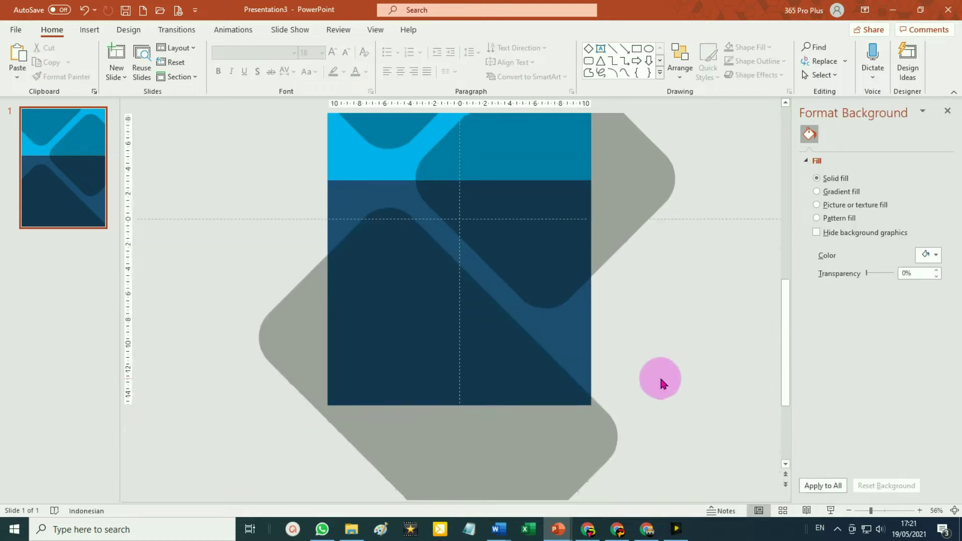
left_click(579, 331)
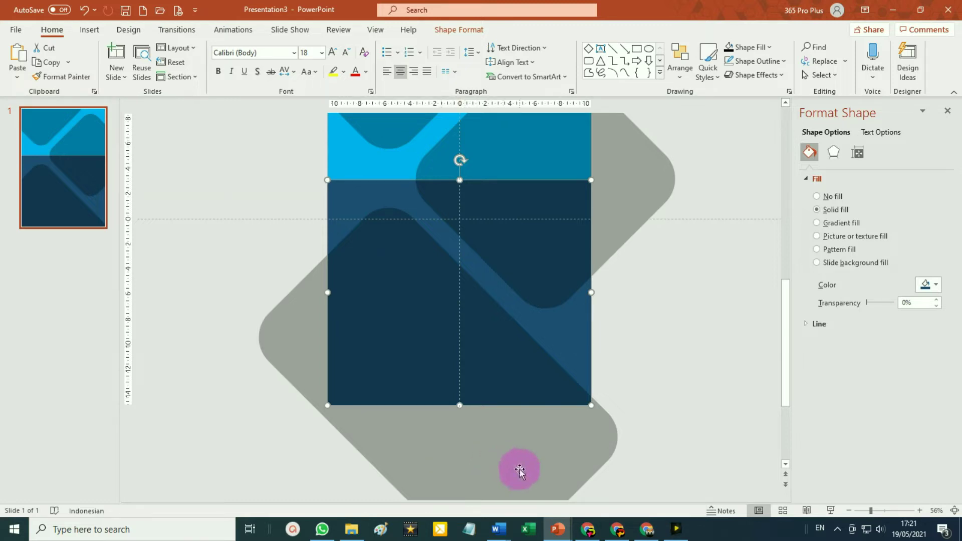
left_click(702, 385)
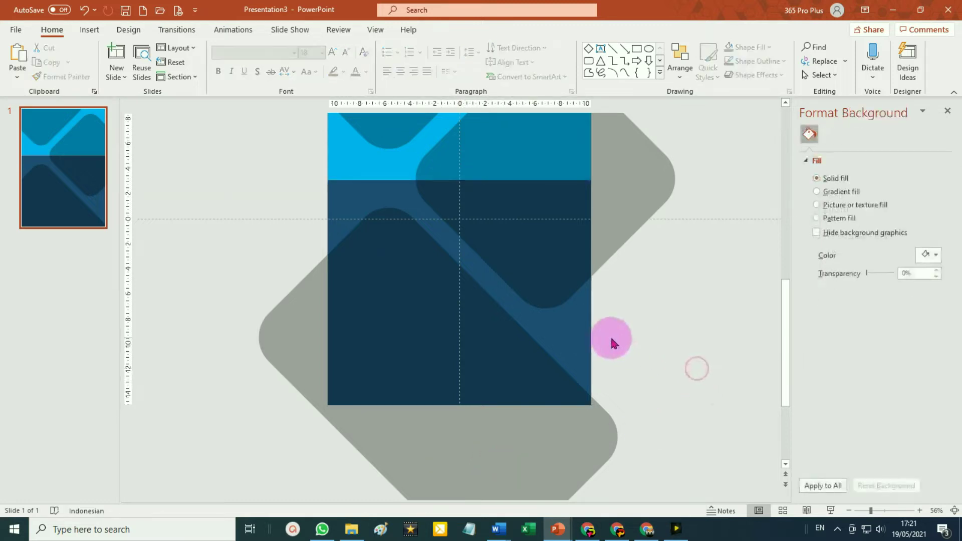
left_click(578, 331)
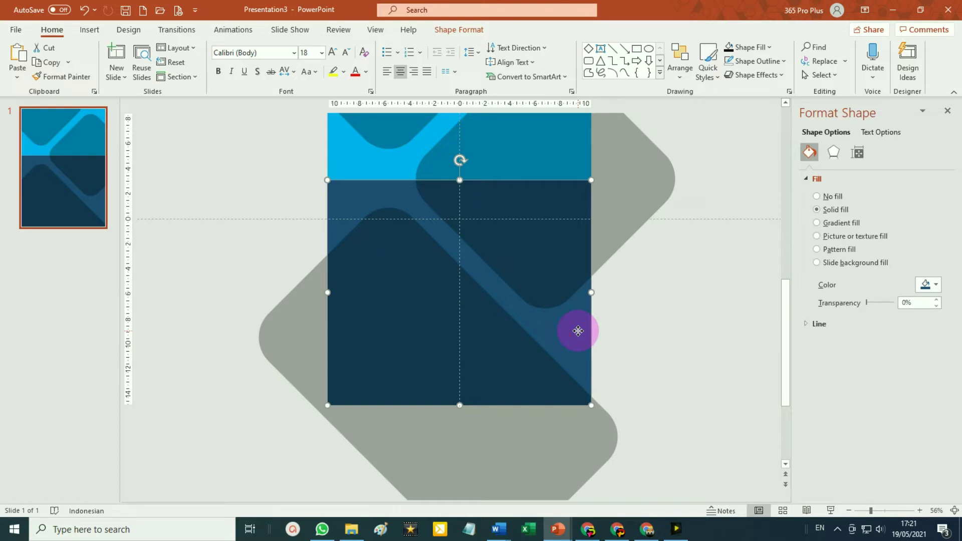
left_click(546, 476, "shift")
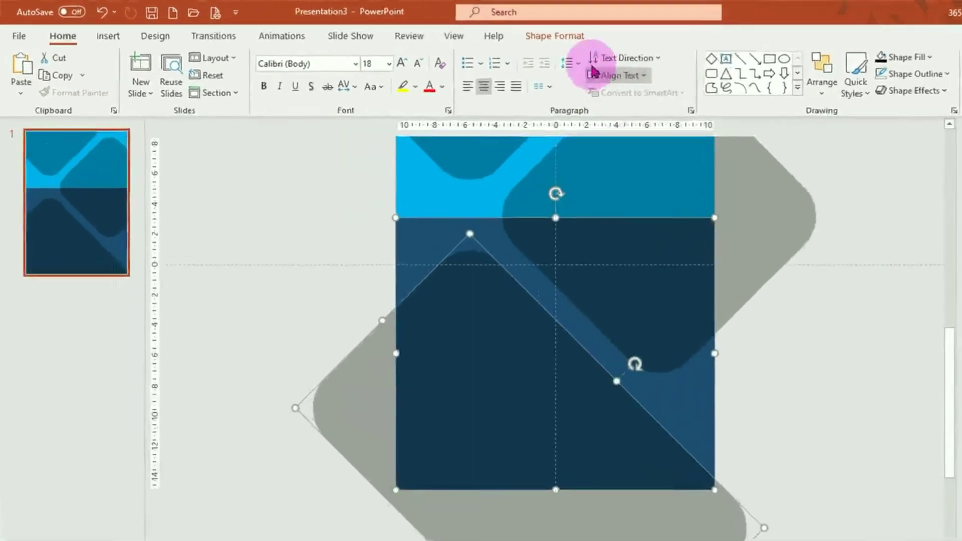
Cut the diamond out of the dark rectangle with Merge Shapes > Subtract.
left_click(565, 37)
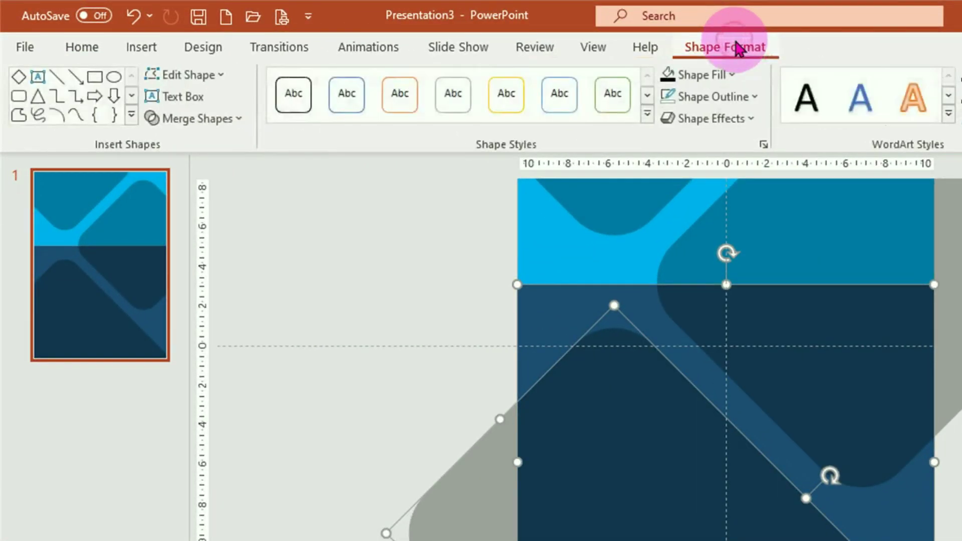
left_click(215, 125)
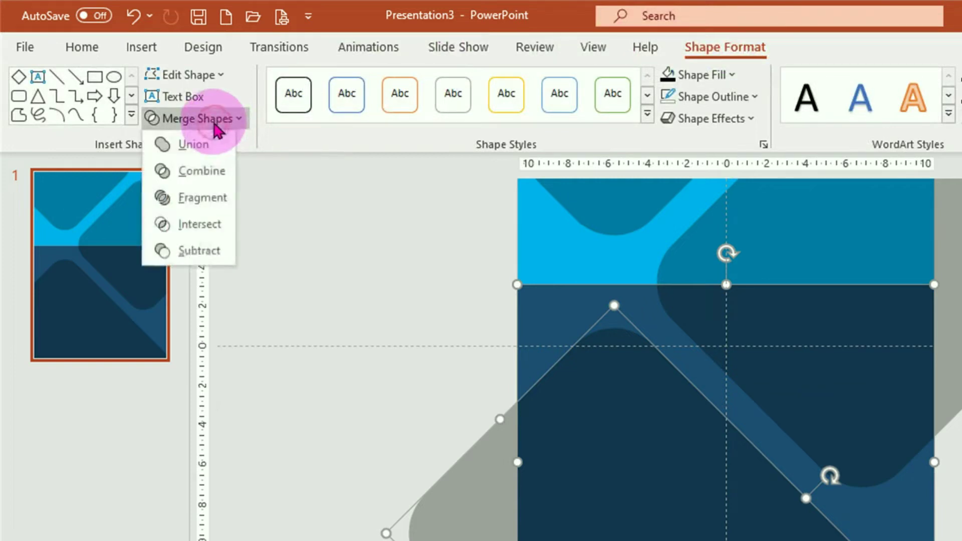
left_click(211, 259)
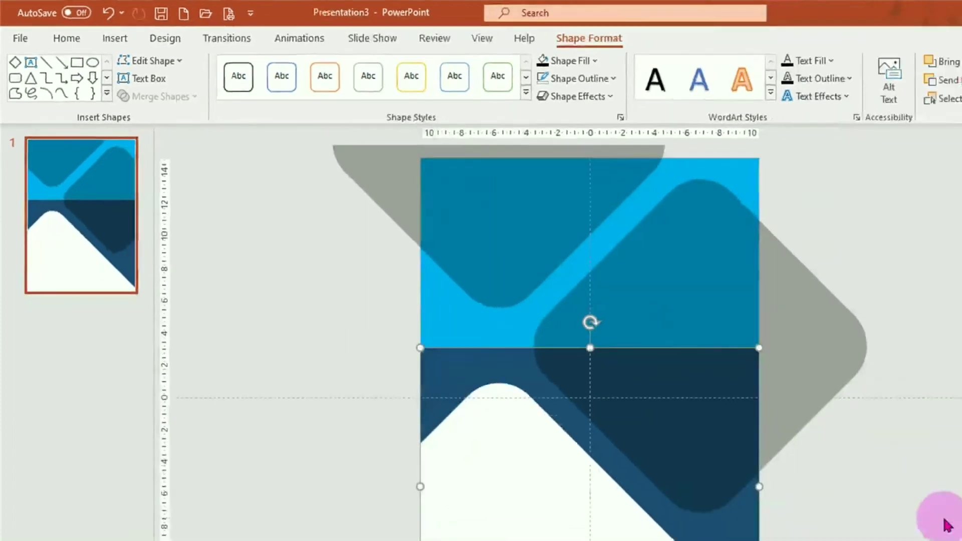
left_click(581, 440)
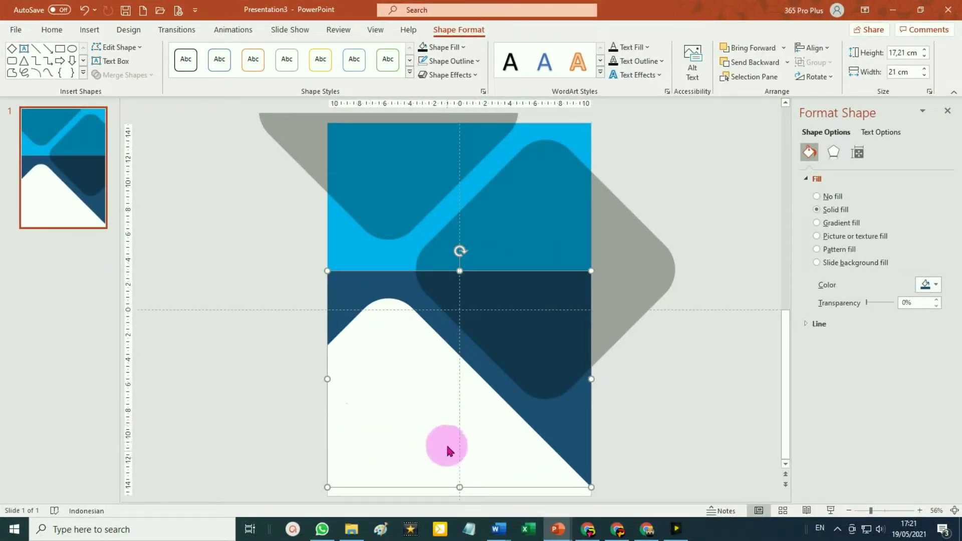
left_click(676, 448)
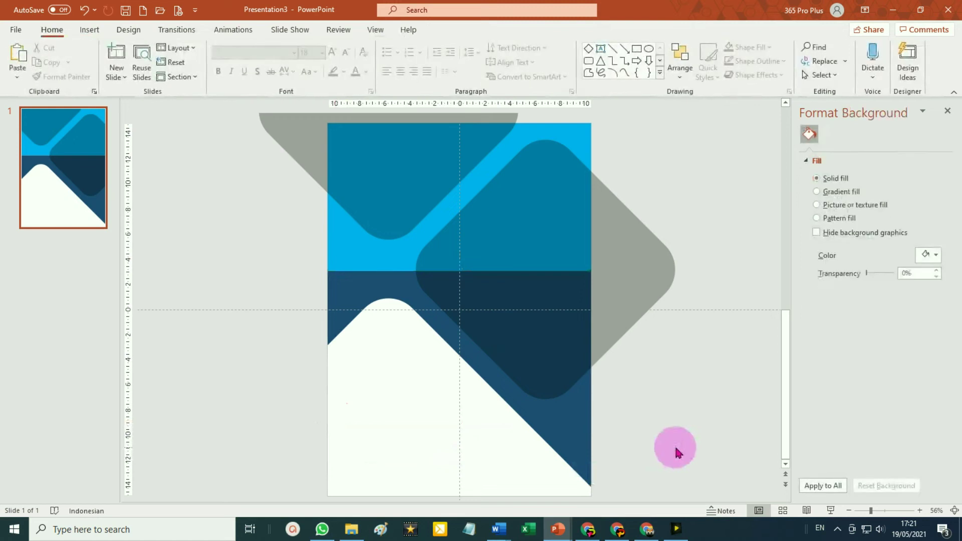
left_click(569, 218)
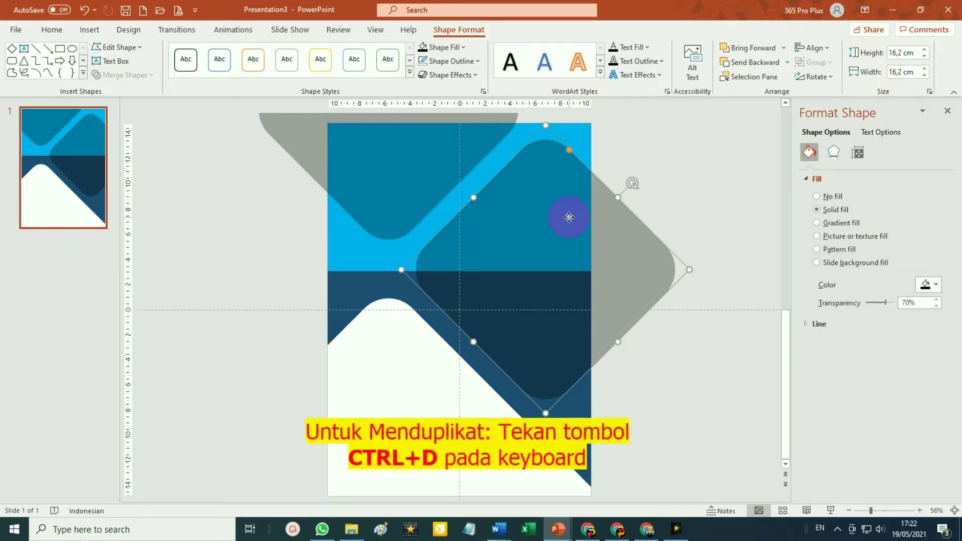
Duplicate the large diamond with Ctrl+D, shrink the copy and adjust its corner rounding.
key("ctrl+d")
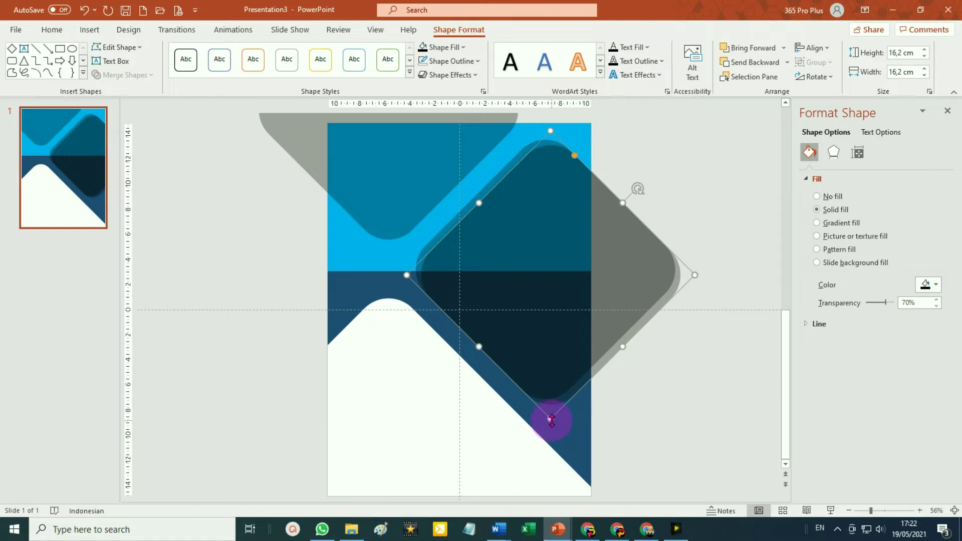
left_click_drag(551, 420, 541, 274)
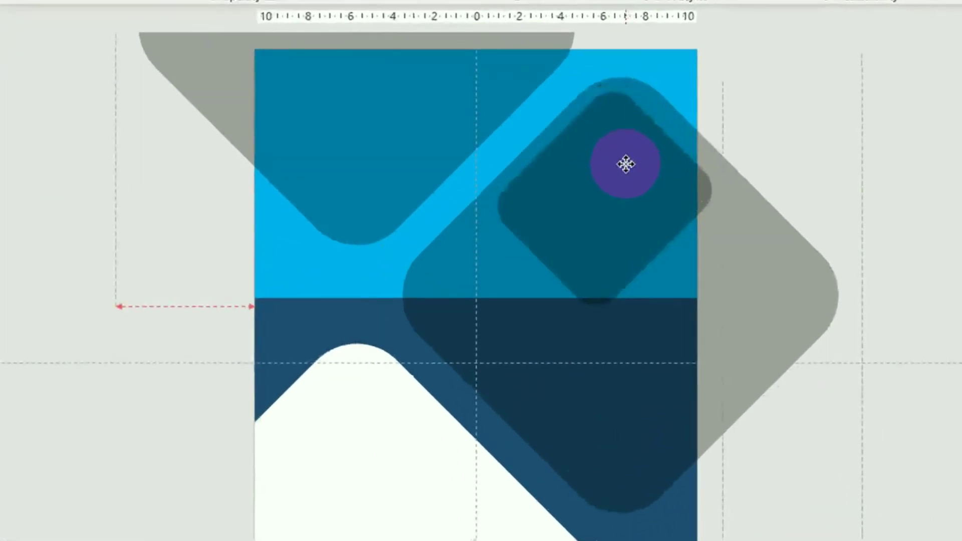
left_click(501, 174)
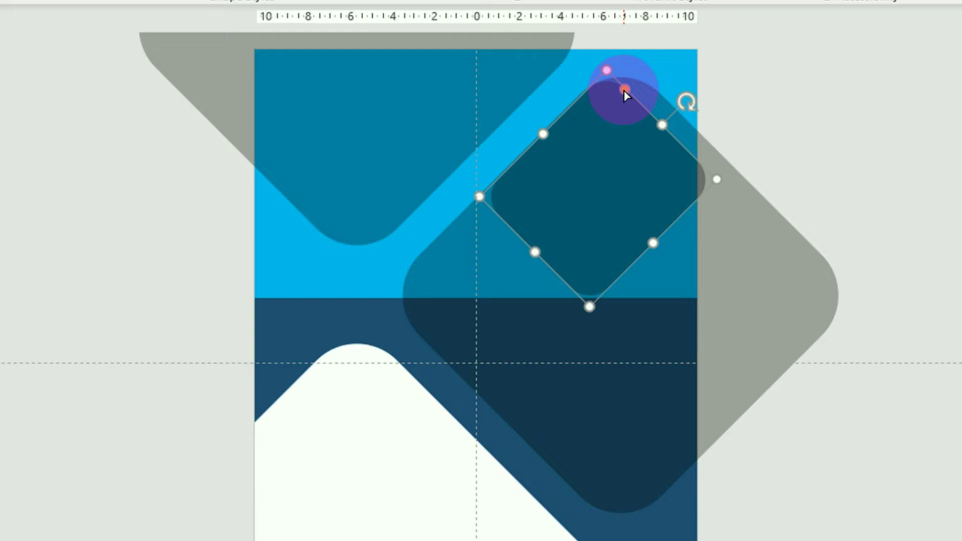
left_click_drag(625, 91, 635, 105)
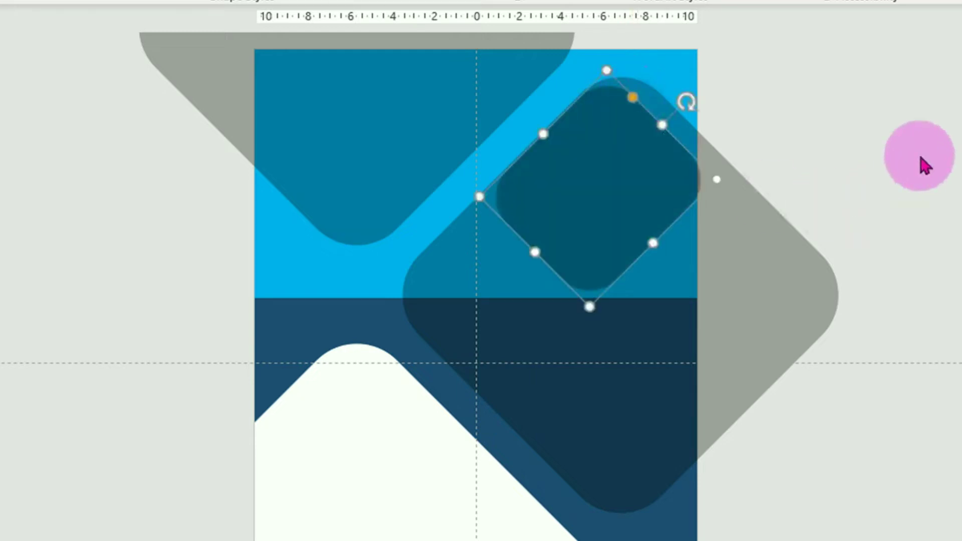
Move the small diamond into the light-blue band and Ctrl-drag a copy into the dark band.
left_click(617, 188)
left_click_drag(617, 188, 575, 173)
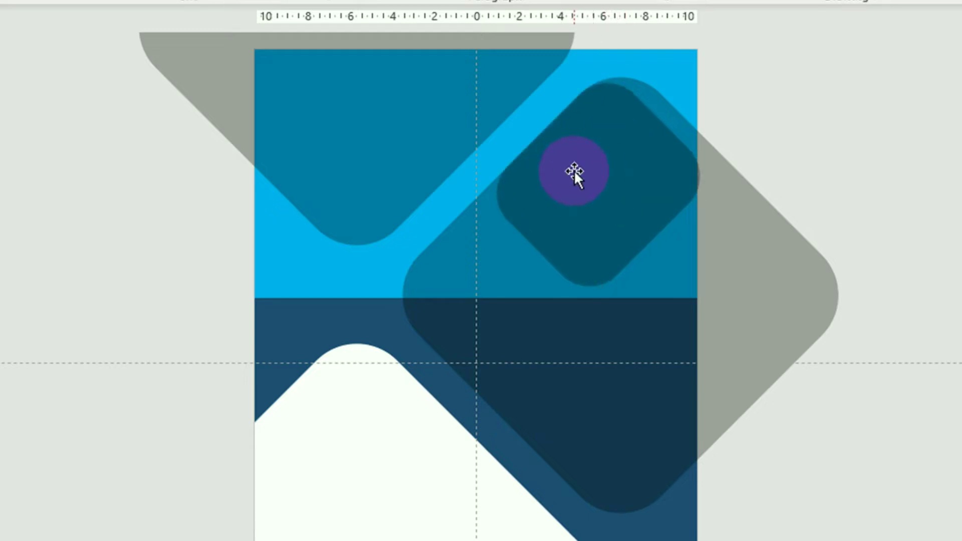
left_click_drag(574, 170, 573, 170)
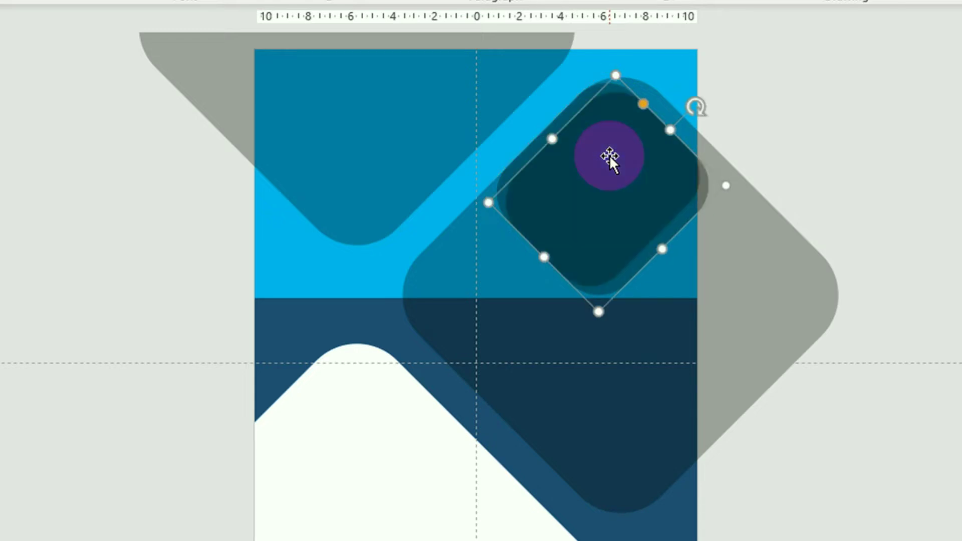
mouse_move(609, 155)
left_mouse_down()
mouse_move(640, 386)
mouse_move(632, 391)
left_mouse_up()
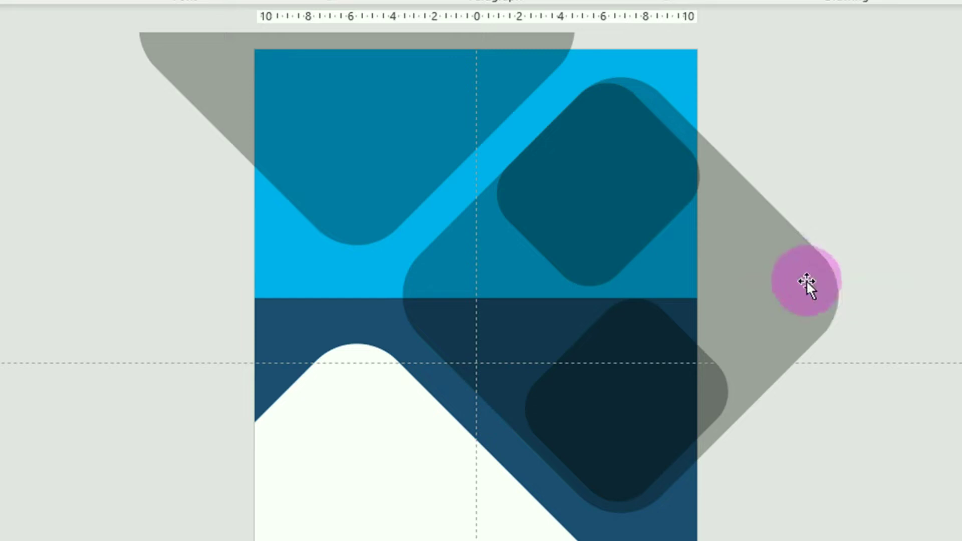
left_click(789, 281)
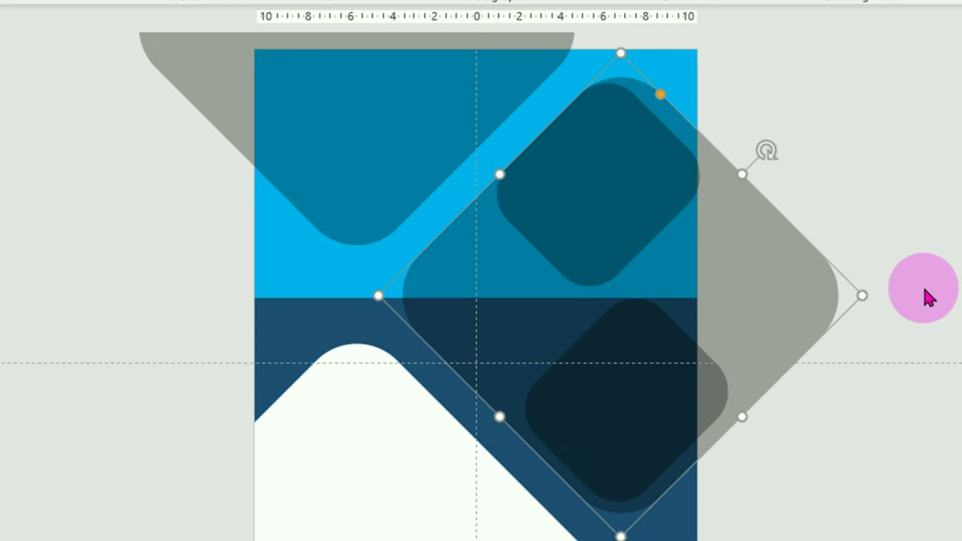
Duplicate the large diamond and give the copy a picture or texture fill, ready to insert an image.
key("ctrl+d")
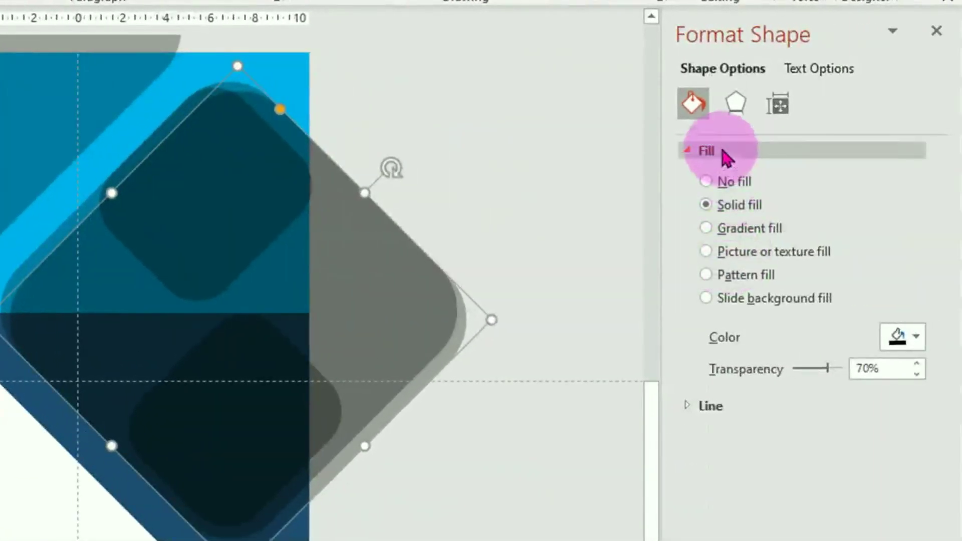
left_click(706, 252)
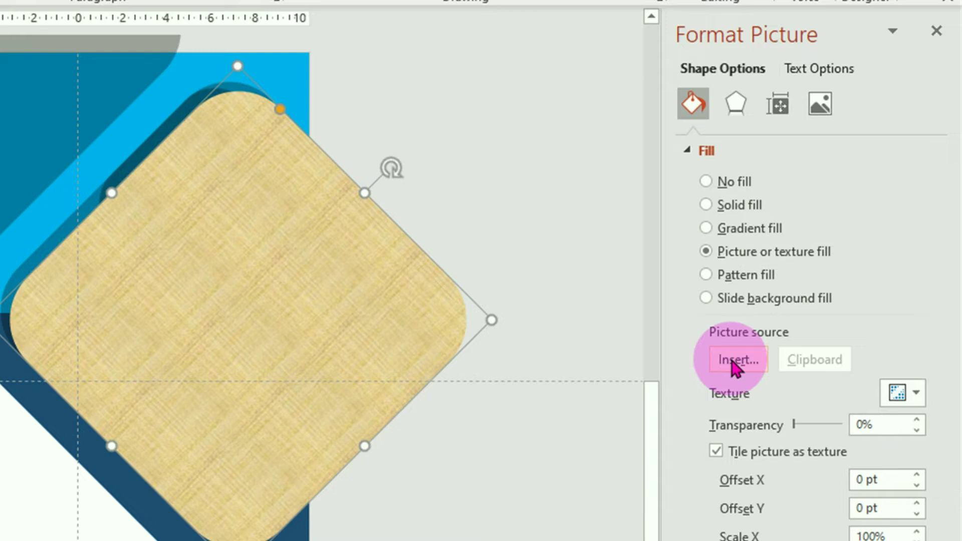
left_click(736, 361)
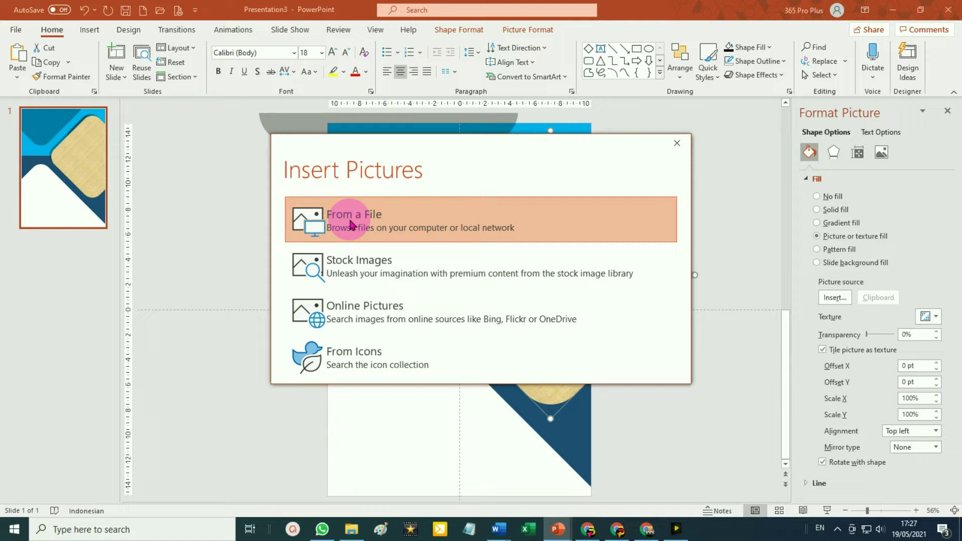
Fill the large diamond with the building photo chosen from a file on the computer.
left_click(350, 225)
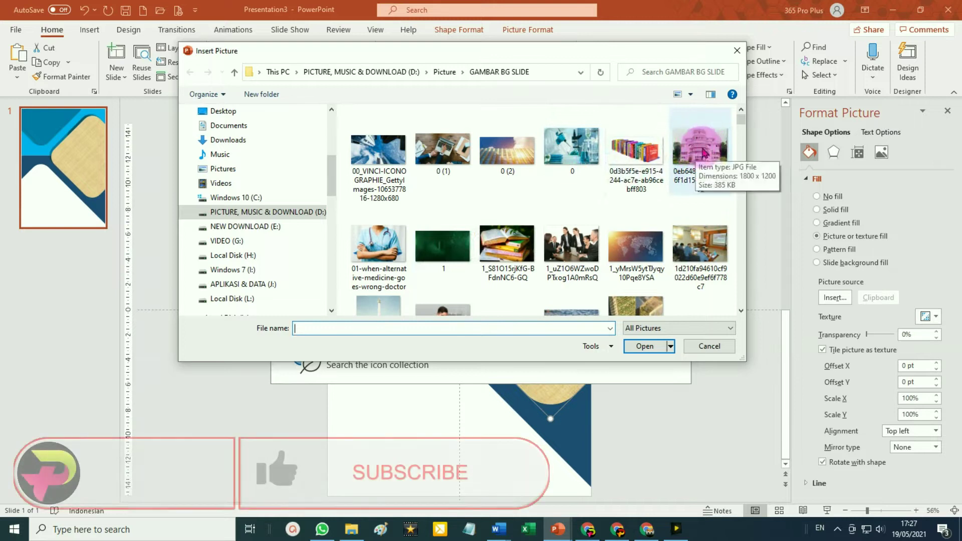
mouse_move(699, 148)
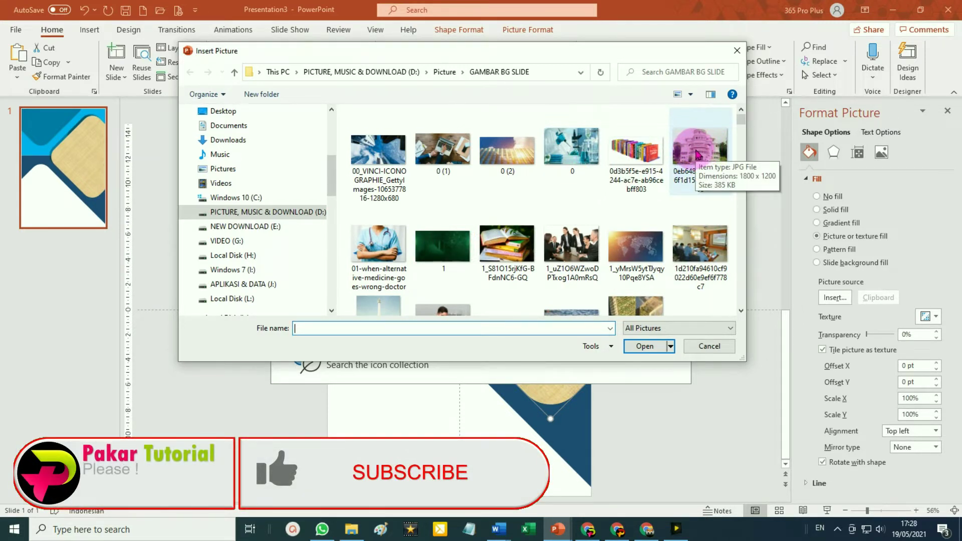
left_click(698, 153)
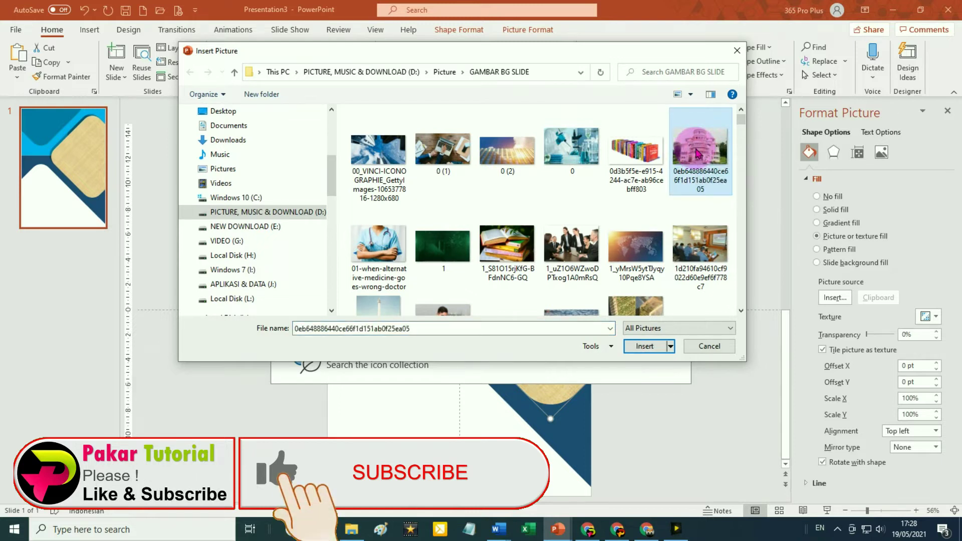
left_click(645, 346)
left_click_drag(645, 346, 562, 275)
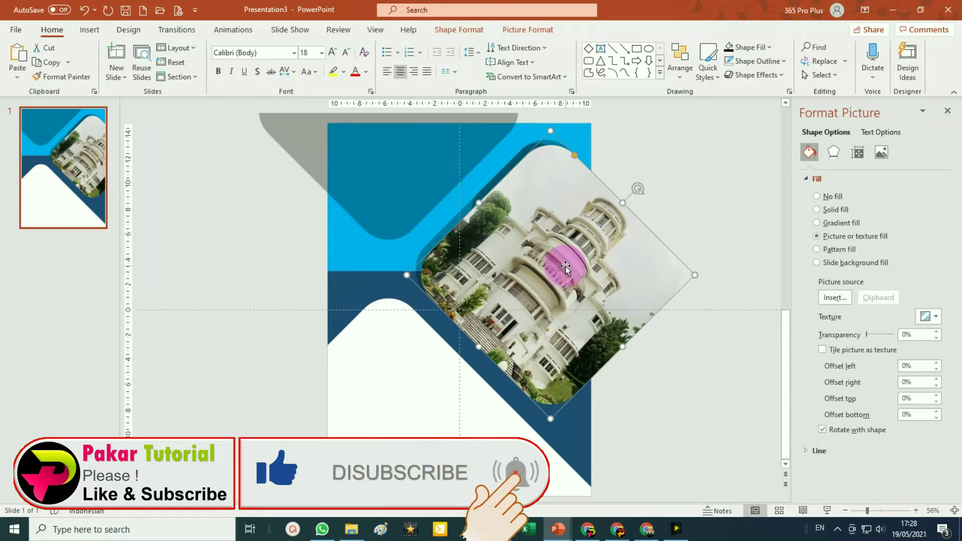
left_click_drag(566, 266, 582, 250)
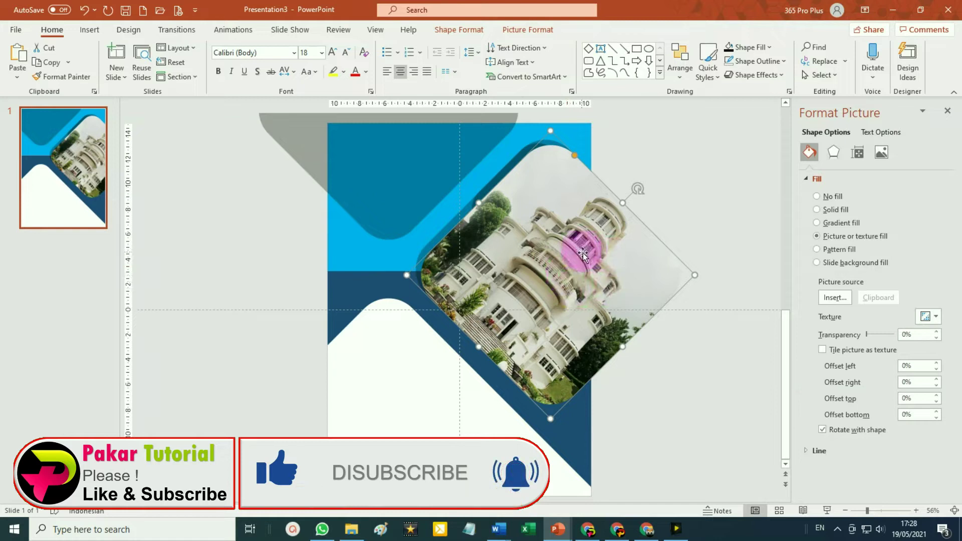
left_click(856, 449)
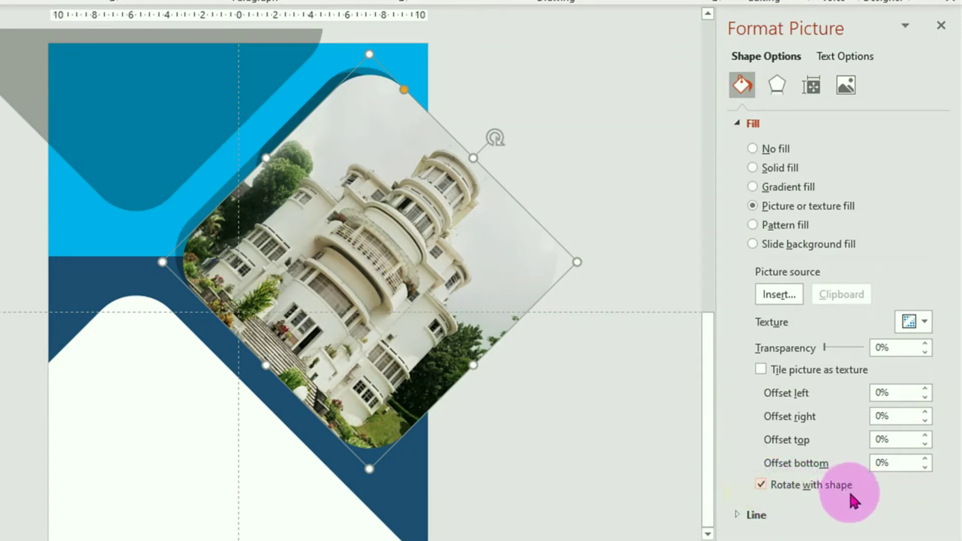
Turn off Rotate with shape and set the photo offsets to left -20% and right -19%.
left_click(761, 486)
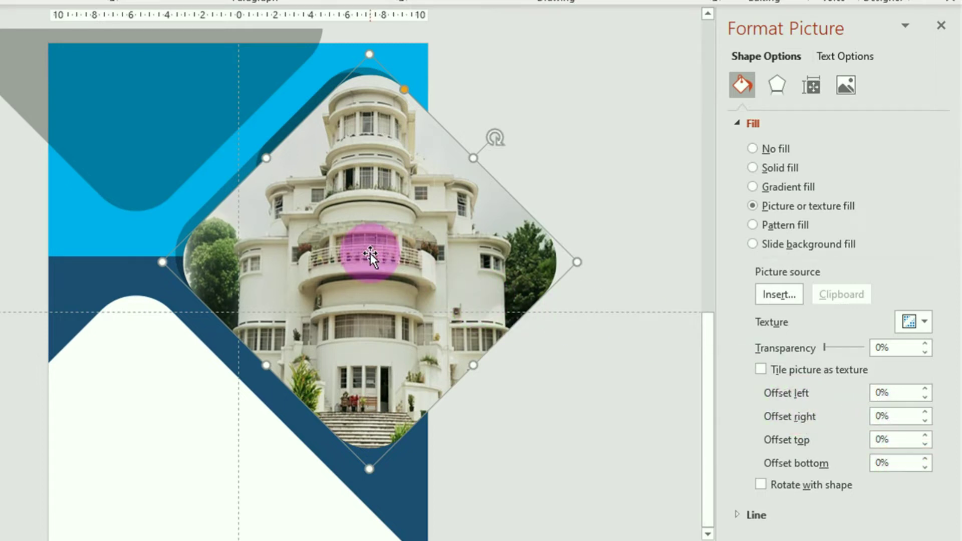
left_click(925, 397)
left_click(925, 397)
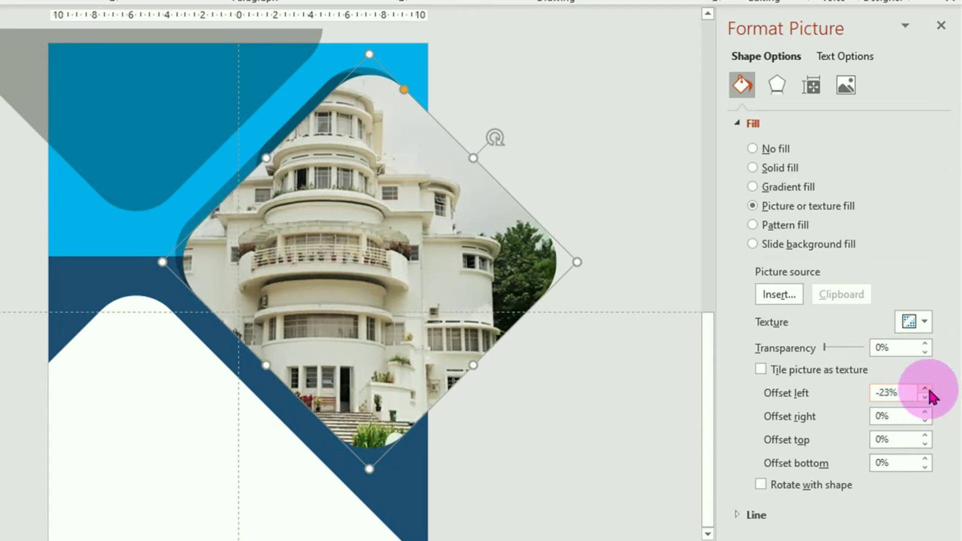
left_click(926, 388)
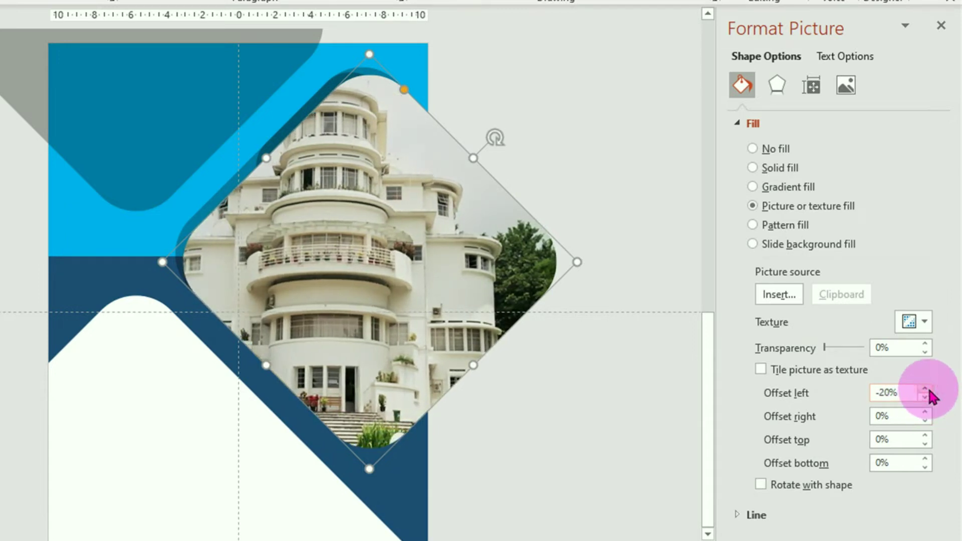
left_click(925, 421)
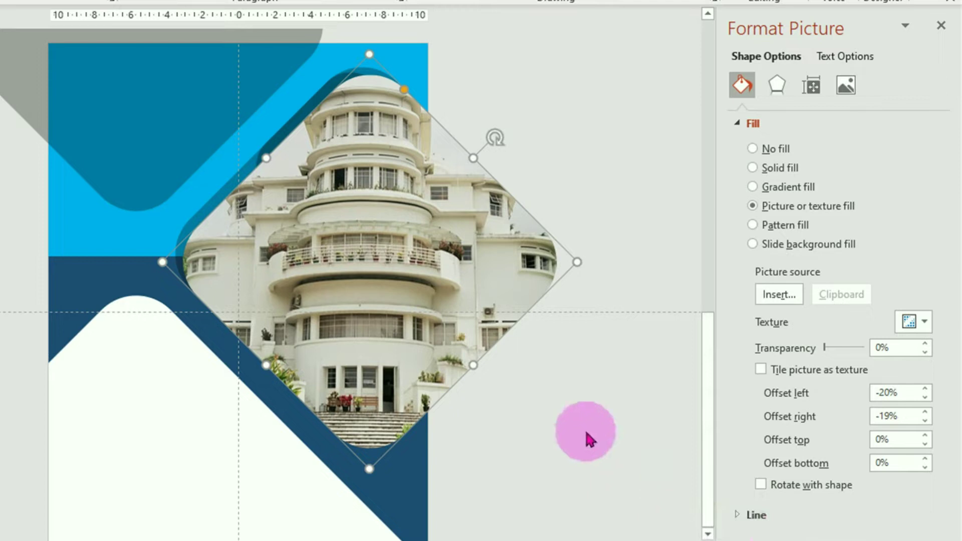
left_click(586, 433)
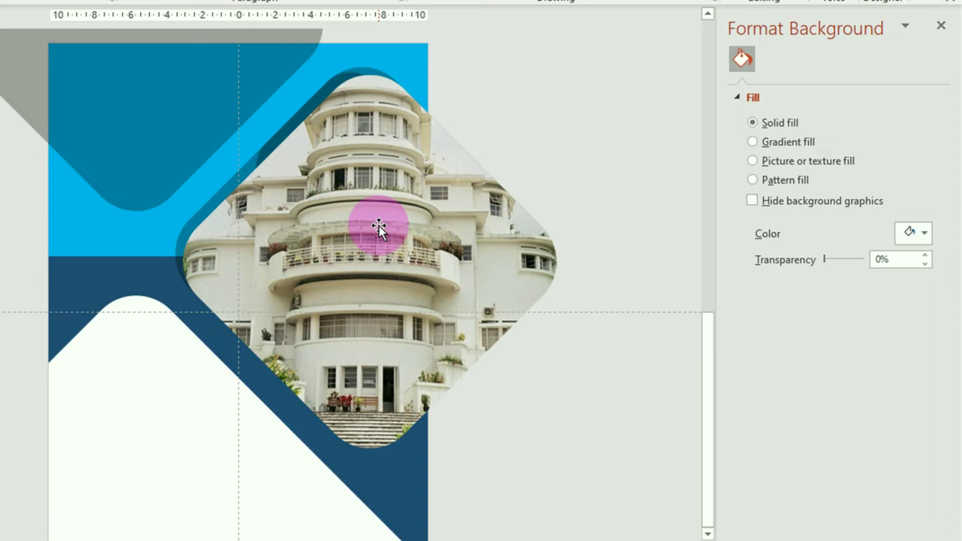
Reduce the photo diamond's height to 13,5 cm and move it inside the diamond outlines.
left_click(379, 226)
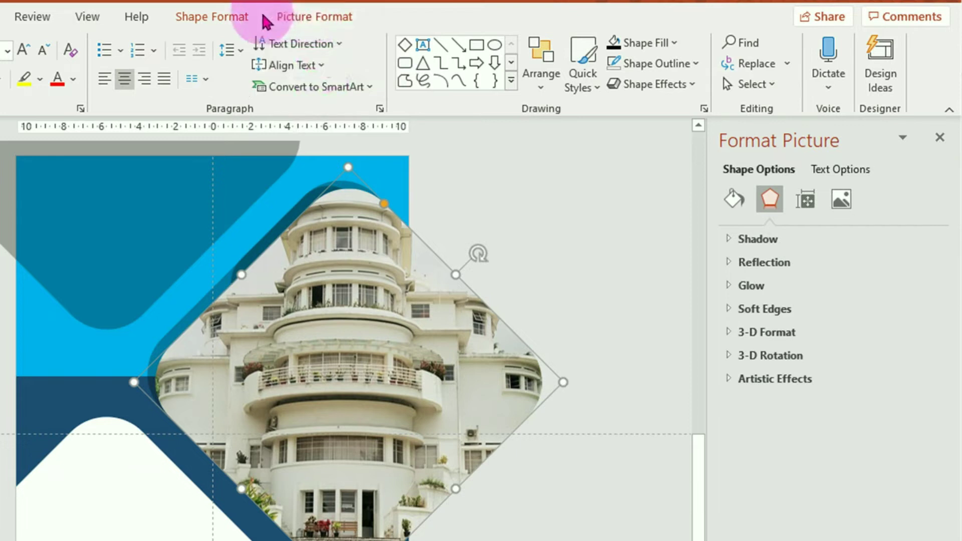
left_click(213, 18)
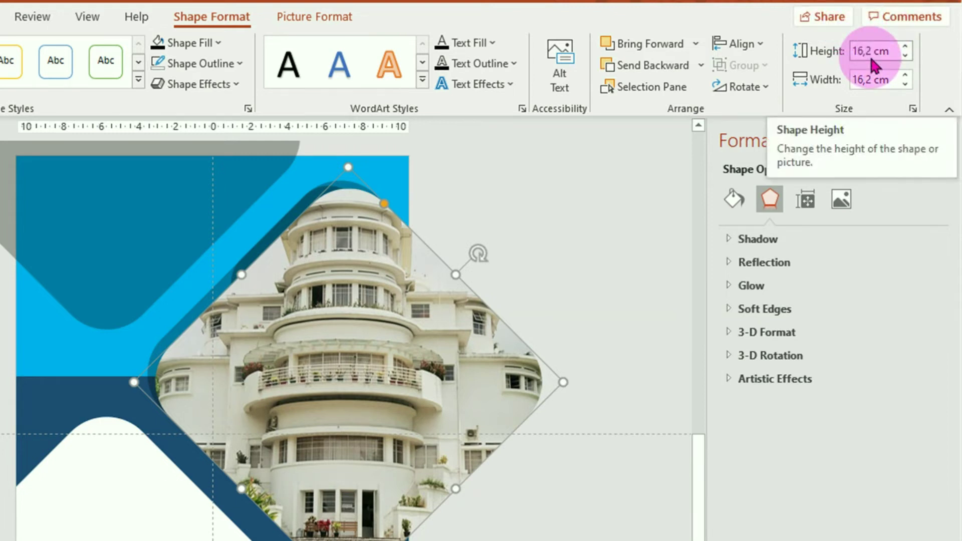
left_click(905, 59)
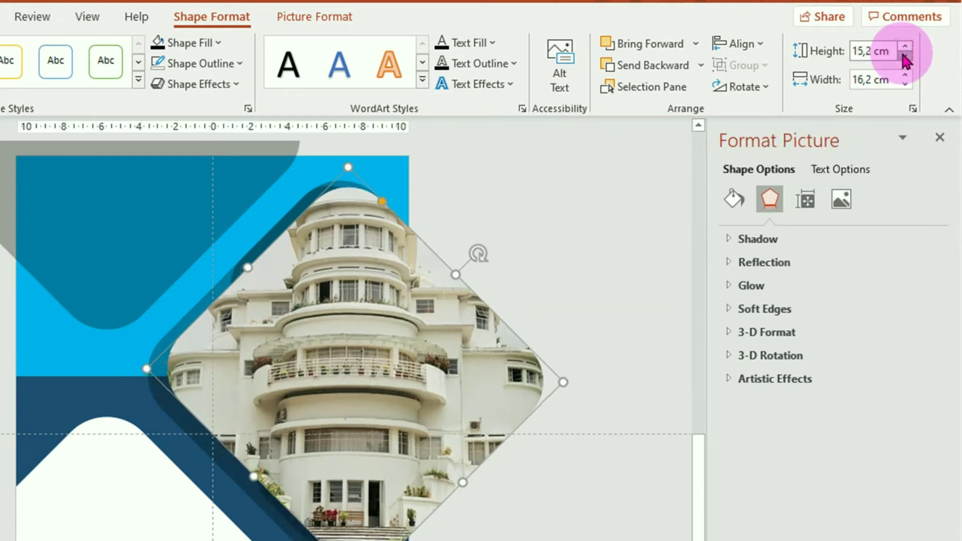
left_click_drag(905, 60, 906, 86)
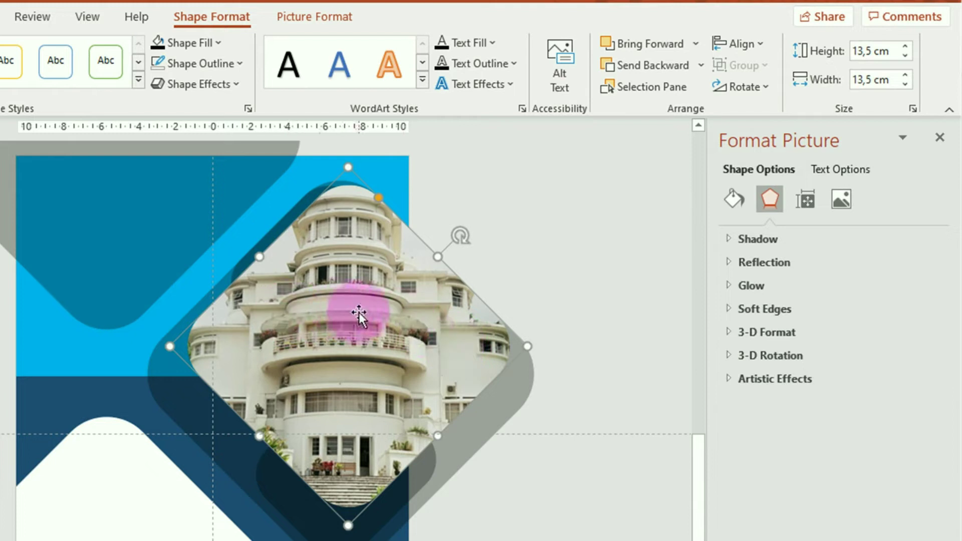
left_click_drag(358, 311, 340, 317)
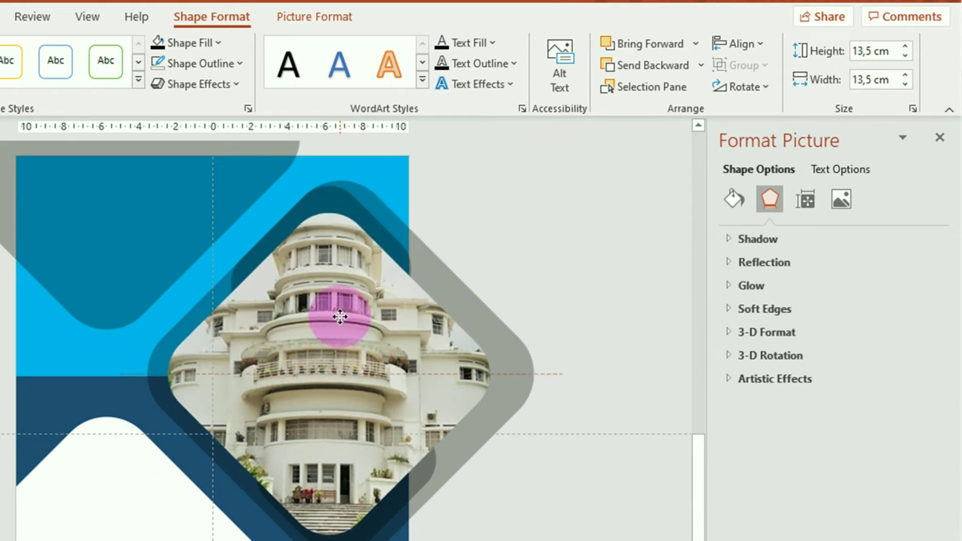
left_click(387, 412)
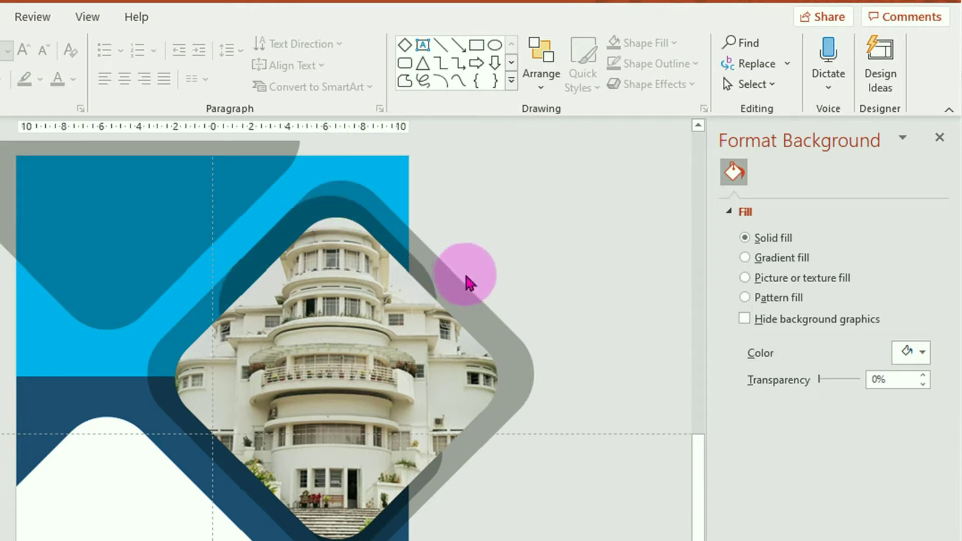
left_click(81, 224)
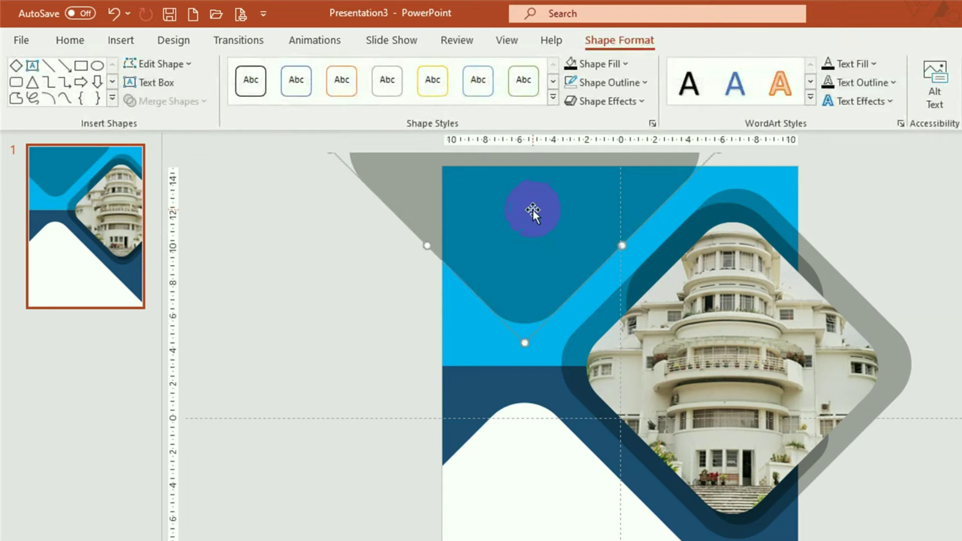
Enlarge the top grey rounded diamond and move it down over the page.
scroll(533, 210, "up", 1)
scroll(533, 210, "up", 1)
scroll(533, 209, "up", 1)
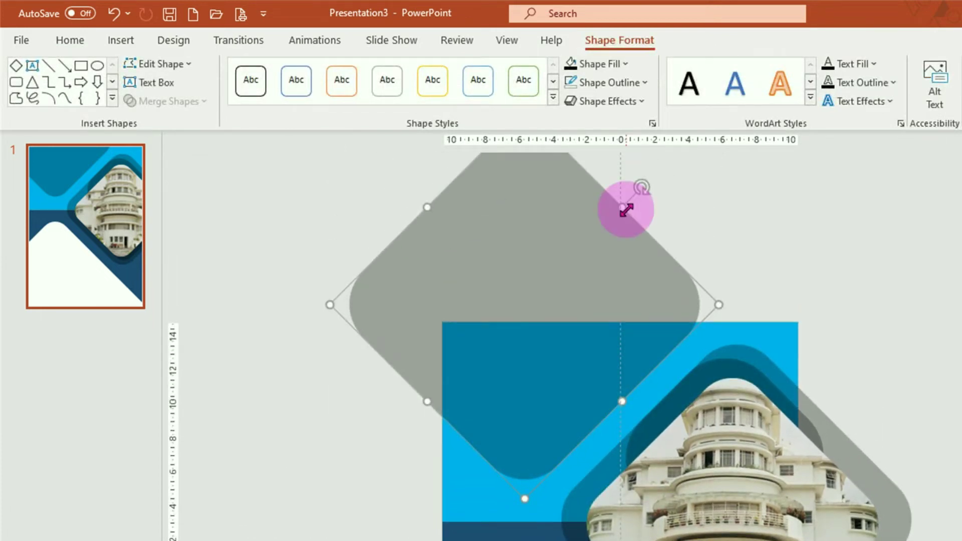
left_click_drag(625, 205, 644, 186)
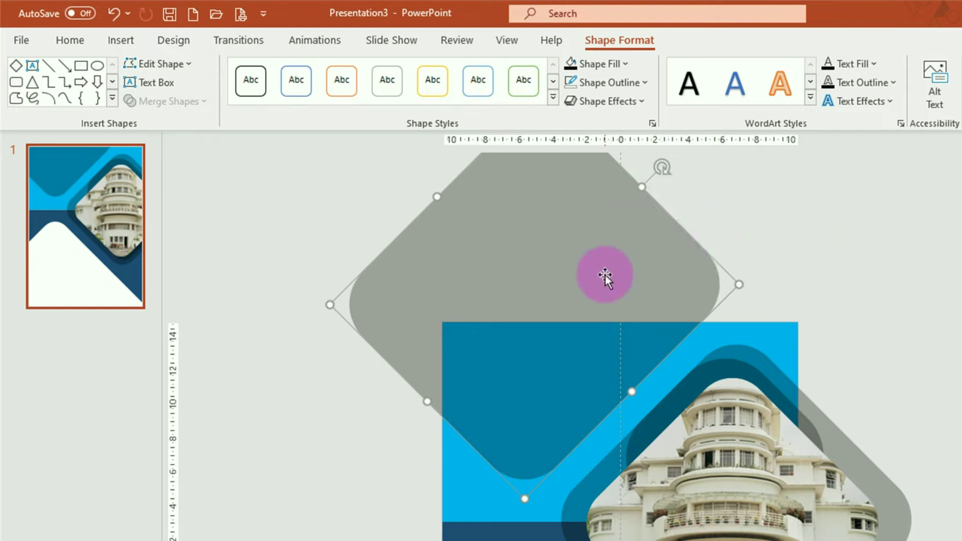
left_click_drag(606, 275, 598, 365)
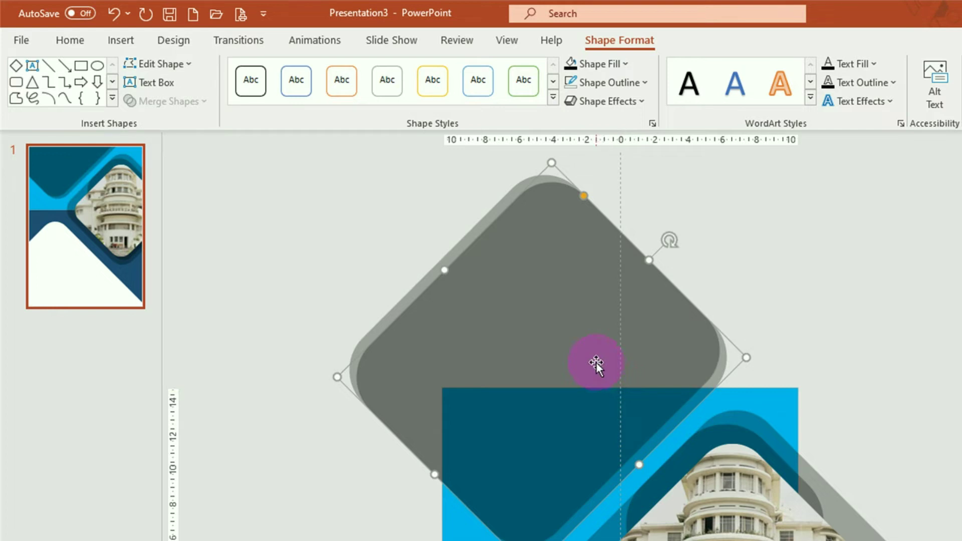
Fill the diamond with opaque white at 0% transparency and settle it over the upper blue area.
left_click(626, 64)
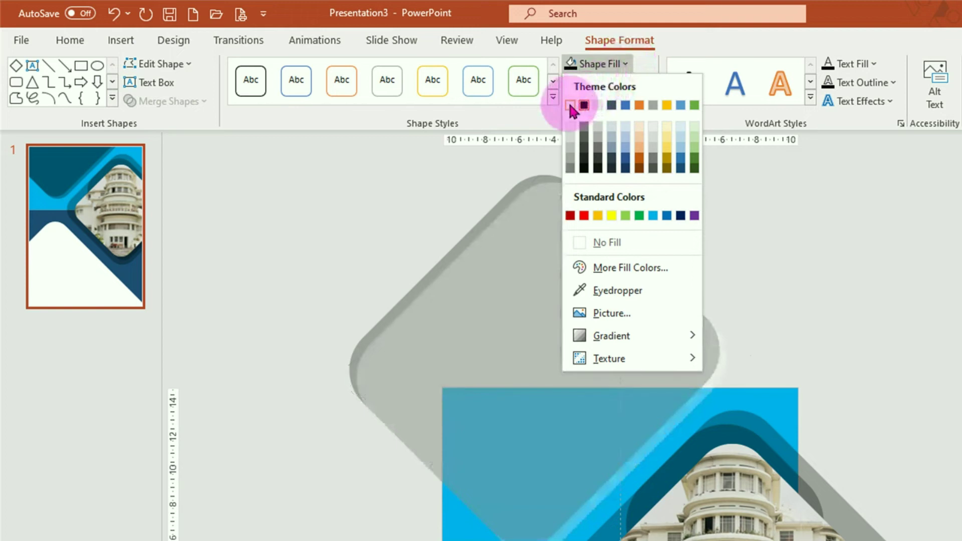
left_click(571, 105)
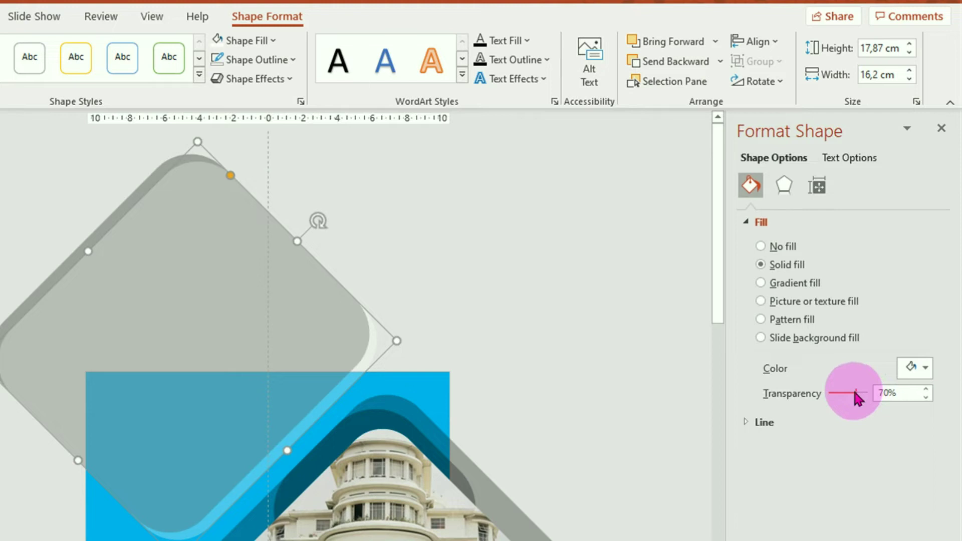
left_click_drag(856, 393, 815, 400)
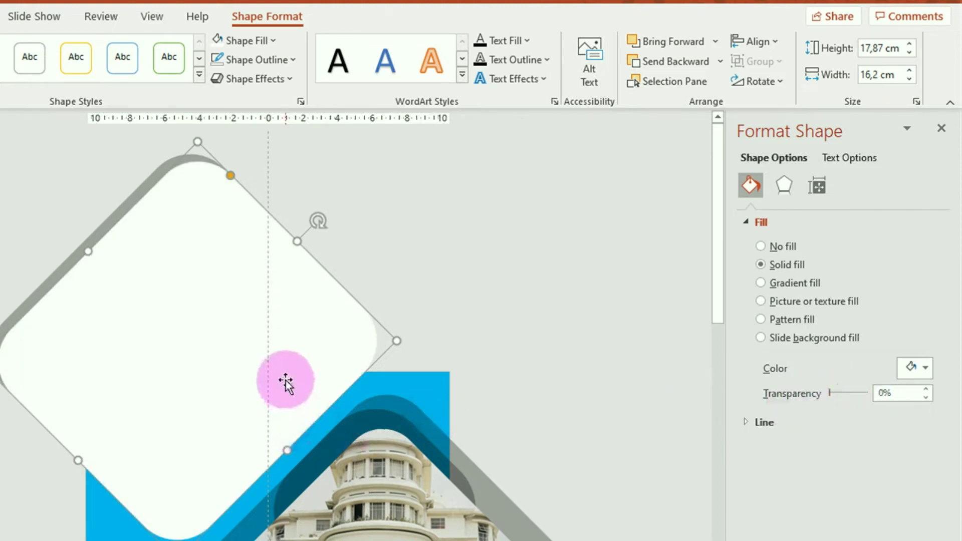
left_click_drag(203, 417, 208, 386)
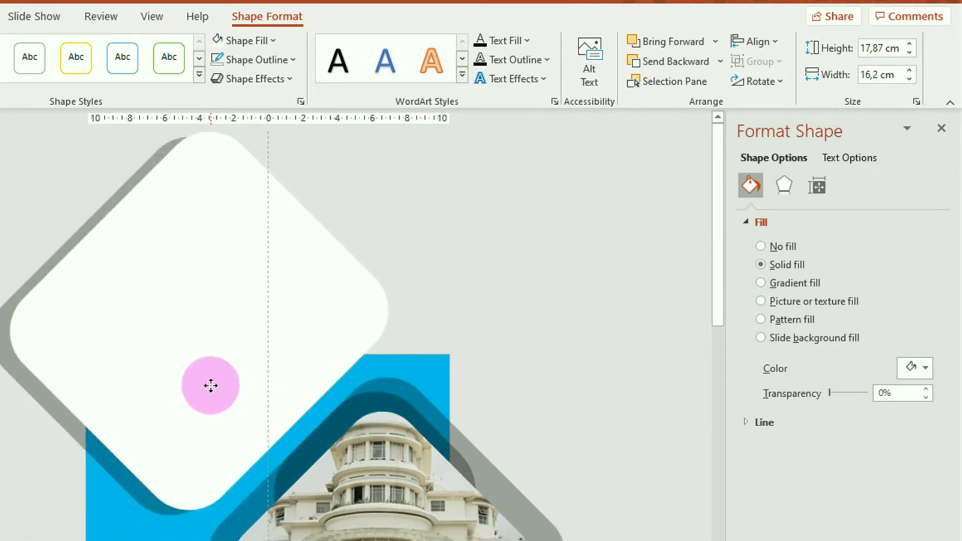
left_click_drag(209, 386, 213, 383)
left_click(518, 318)
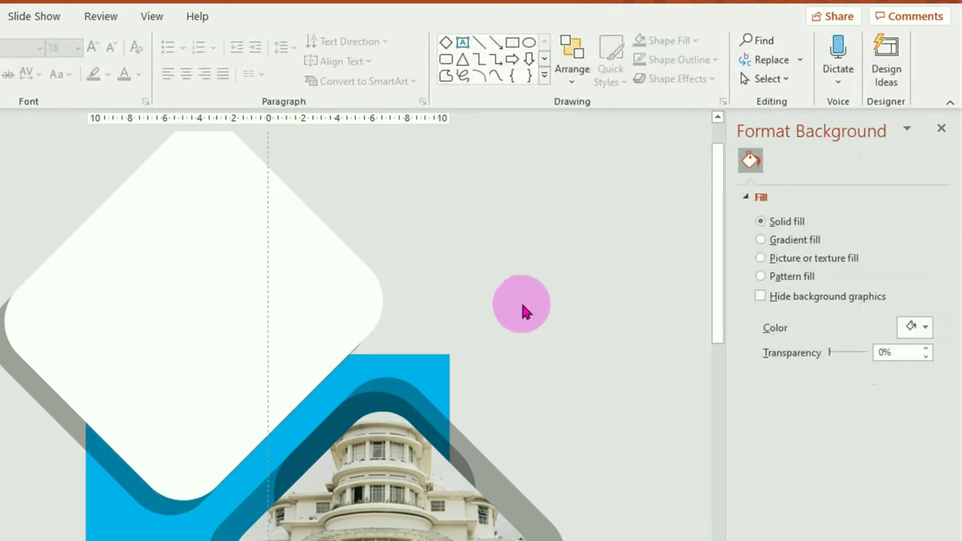
scroll(521, 306, "down", 2)
scroll(519, 282, "down", 1)
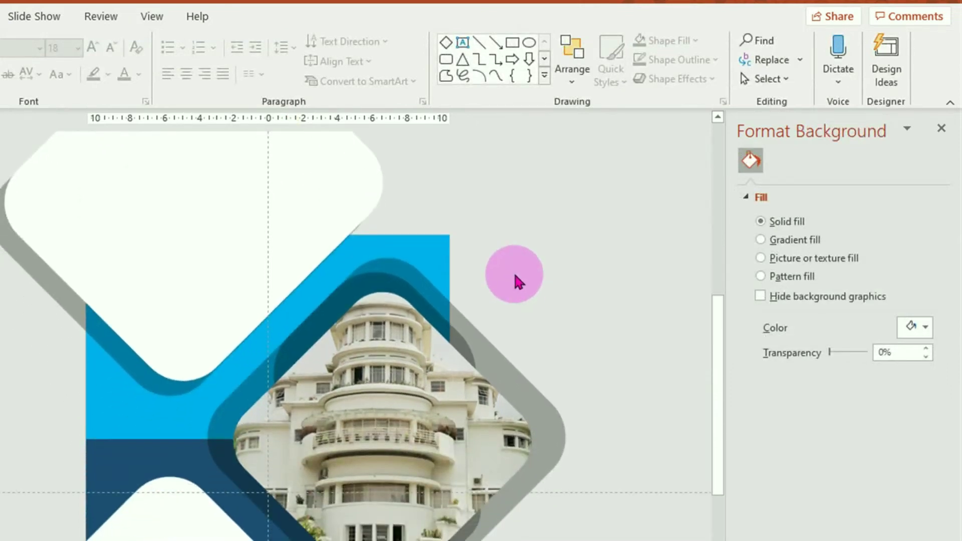
scroll(518, 283, "down", 1)
scroll(517, 282, "down", 1)
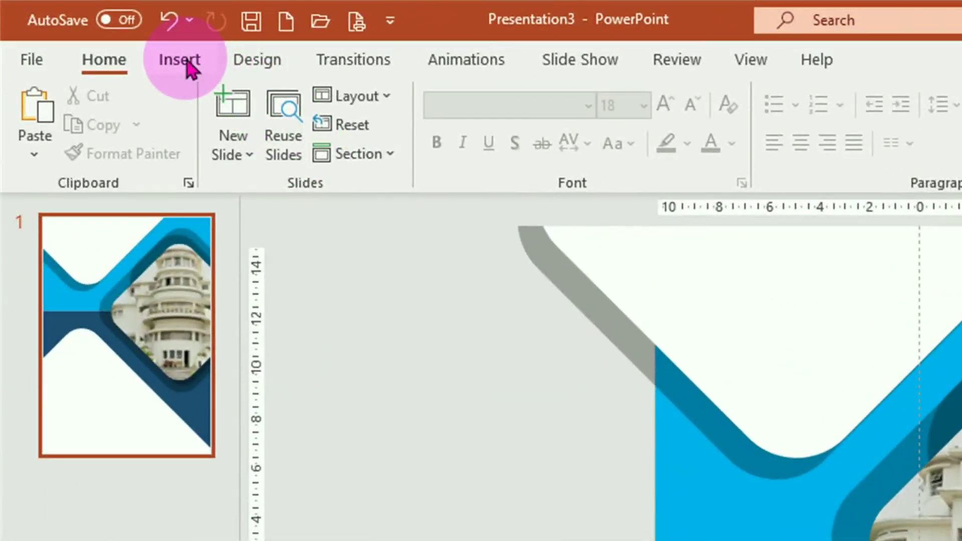
Insert a plain-style WordArt box in the lower white area reading HEADLINE.
left_click(190, 67)
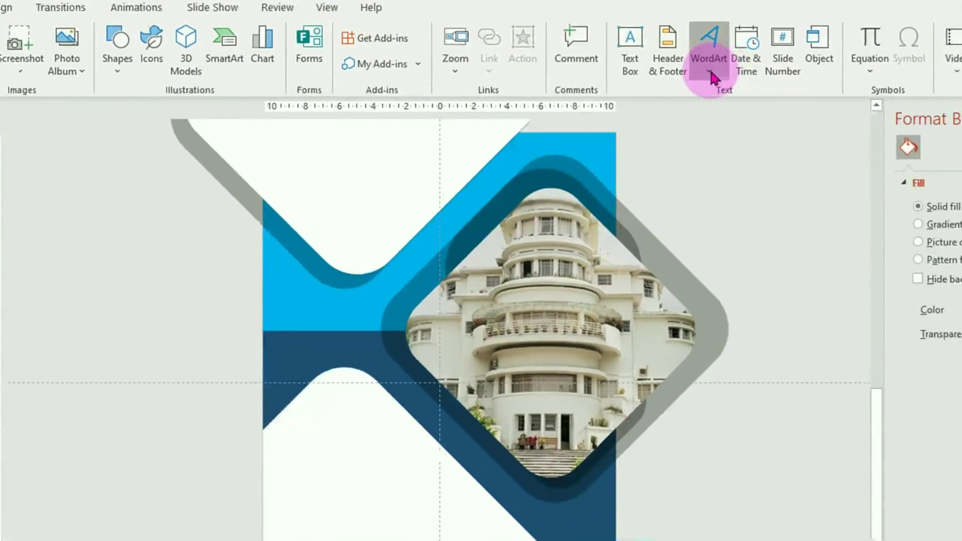
left_click(710, 68)
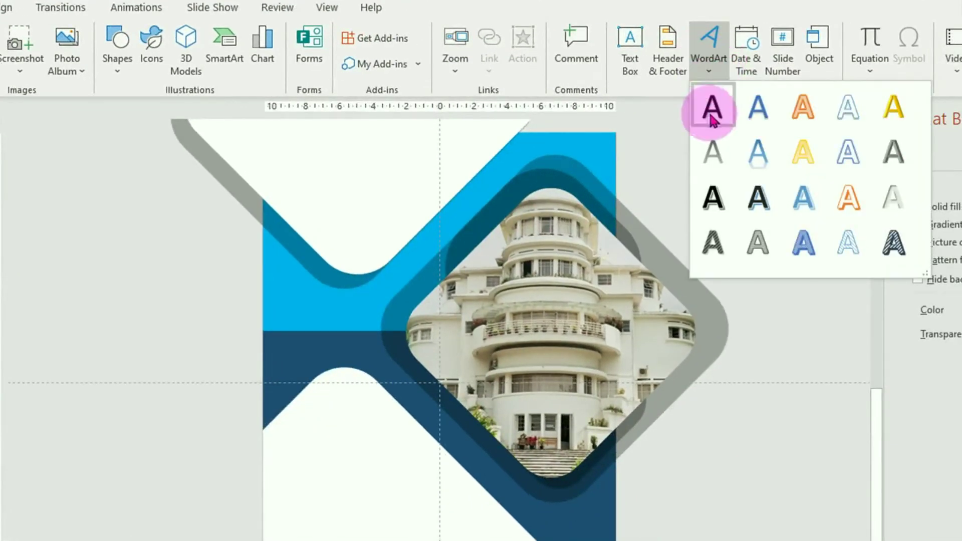
left_click(712, 107)
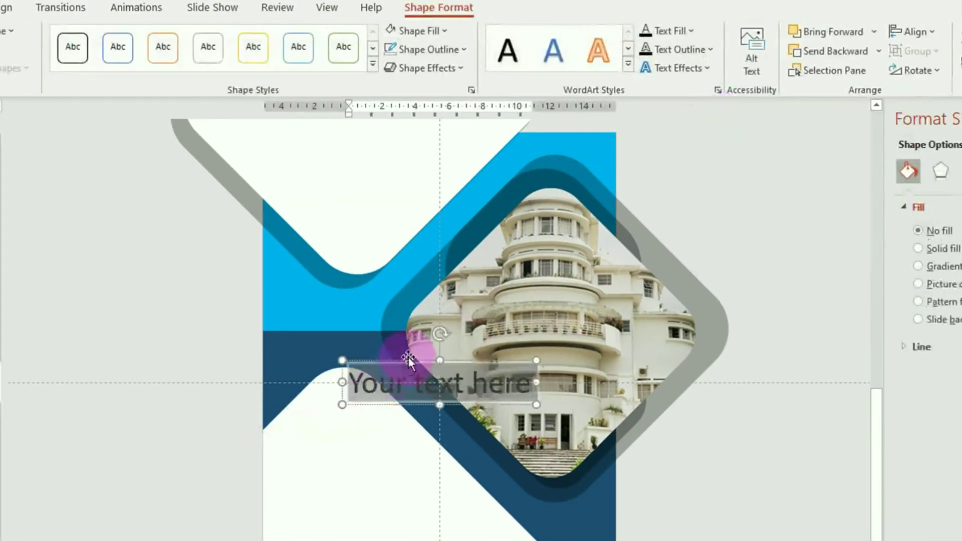
mouse_move(409, 362)
left_mouse_down()
mouse_move(332, 429)
mouse_move(333, 440)
left_mouse_up()
left_click_drag(271, 464, 412, 452)
type("HEADLI")
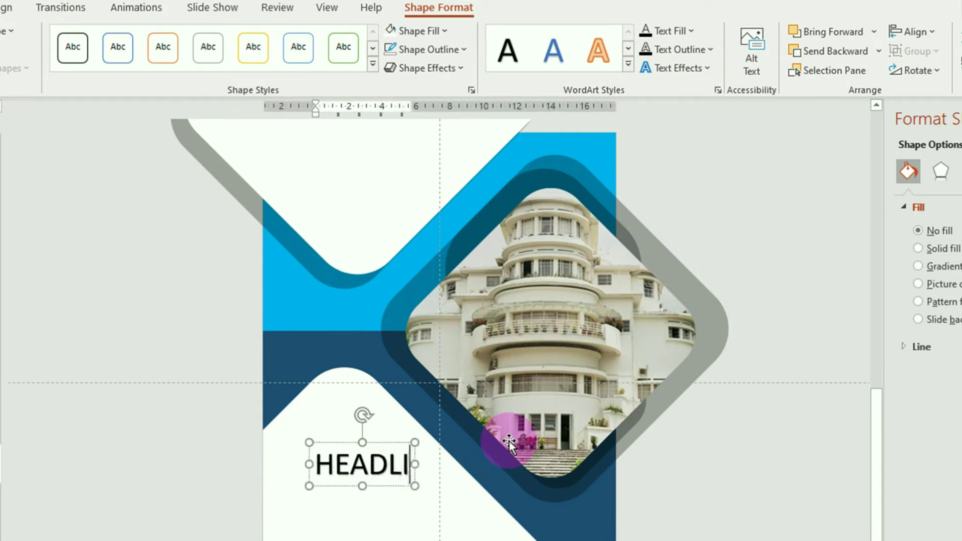
type("NE")
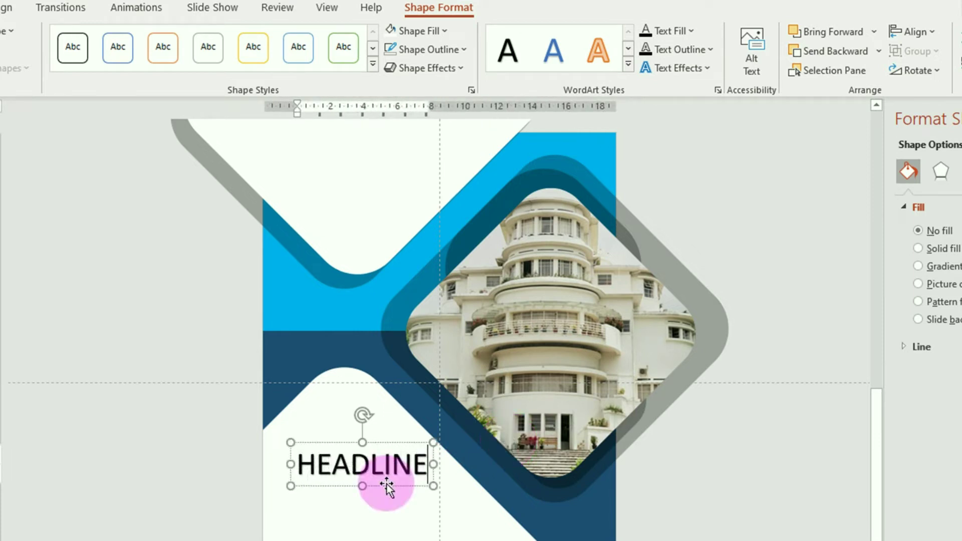
left_click(386, 486)
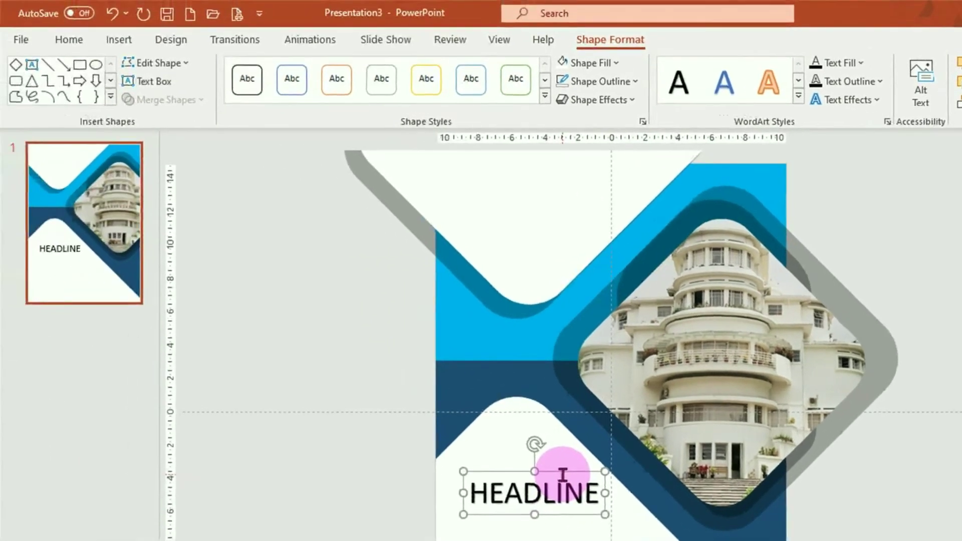
Change HEADLINE's font to Kozuka Gothic Pro H and nudge the box slightly lower.
left_click(73, 42)
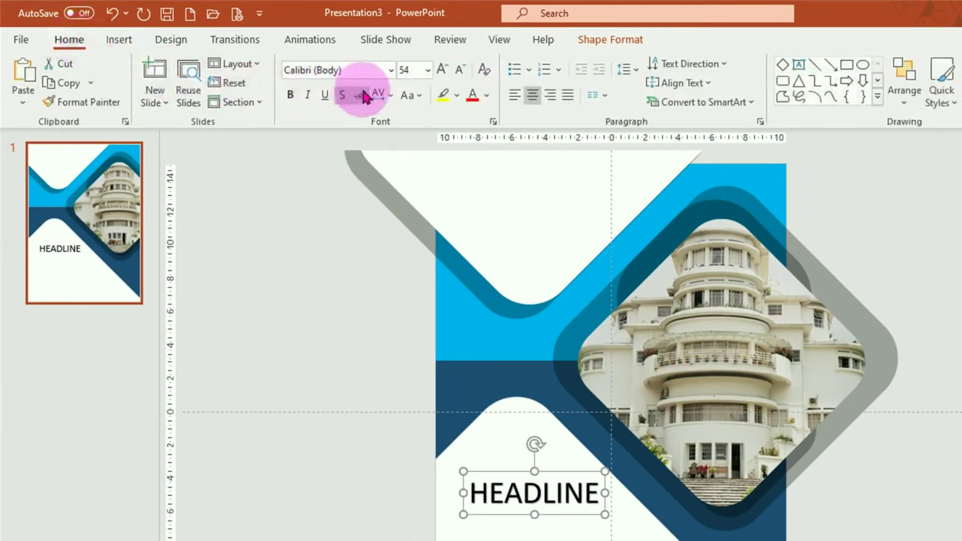
left_click(392, 71)
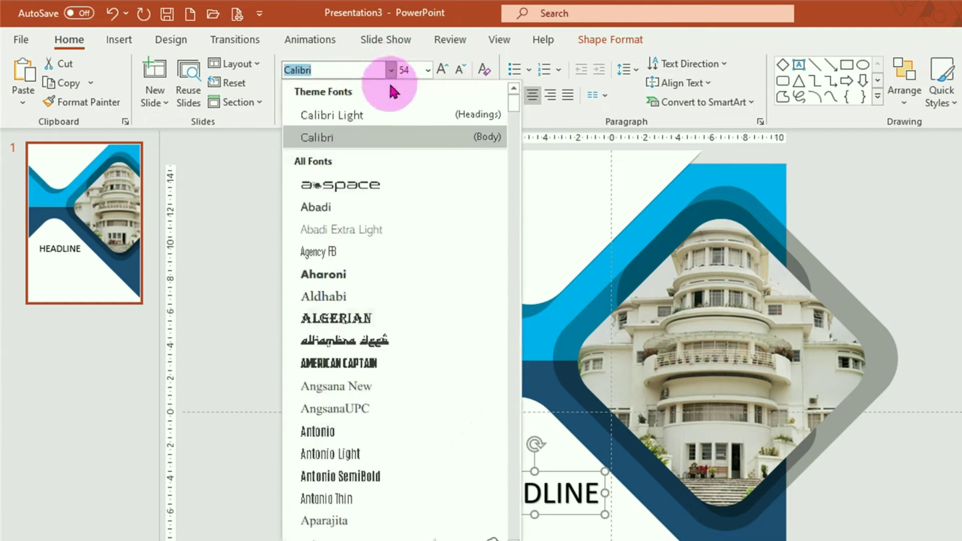
scroll(392, 267, "down", 5)
scroll(381, 253, "down", 15)
left_click(381, 254)
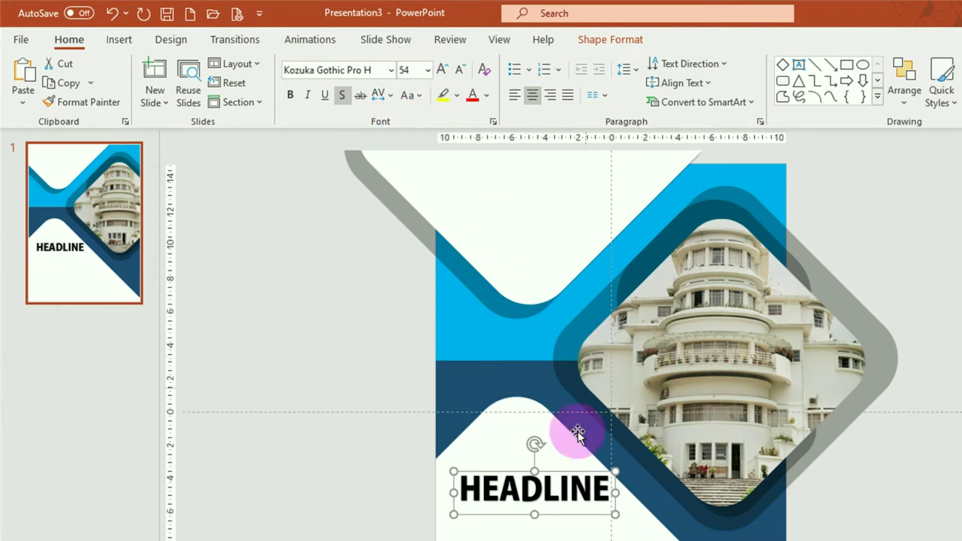
left_click_drag(586, 537, 578, 536)
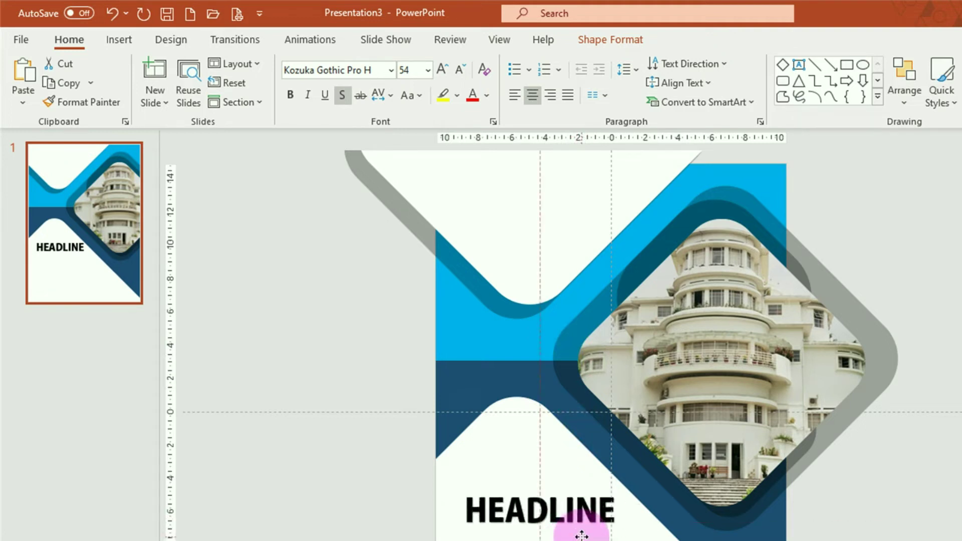
left_click_drag(581, 536, 582, 535)
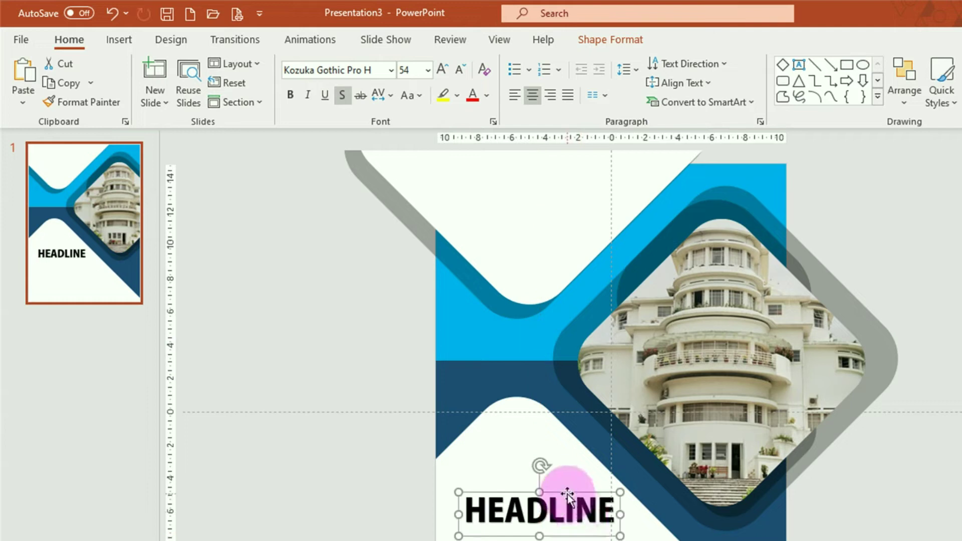
Colour HEADLINE light blue, then recolour the letters HEAD dark charcoal.
left_click(486, 96)
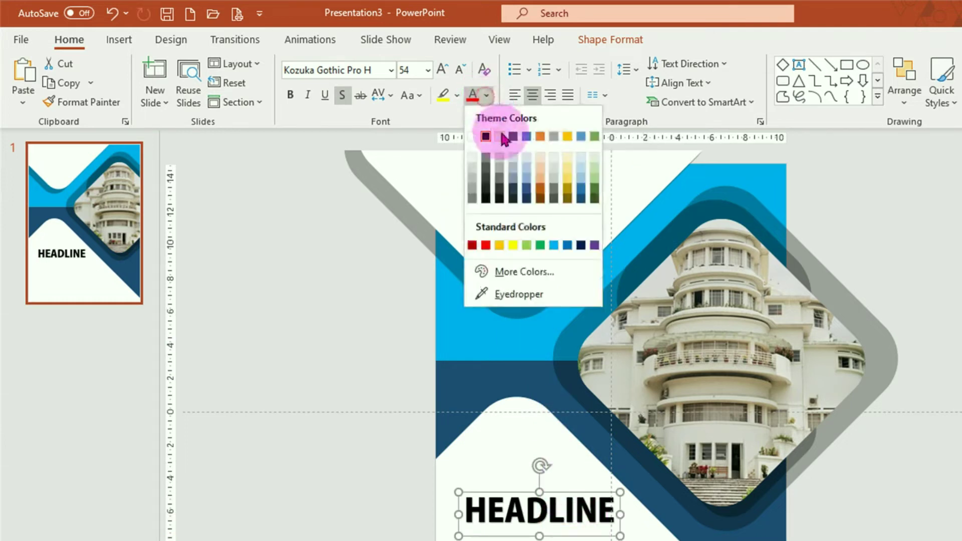
left_click(554, 245)
left_click(470, 508)
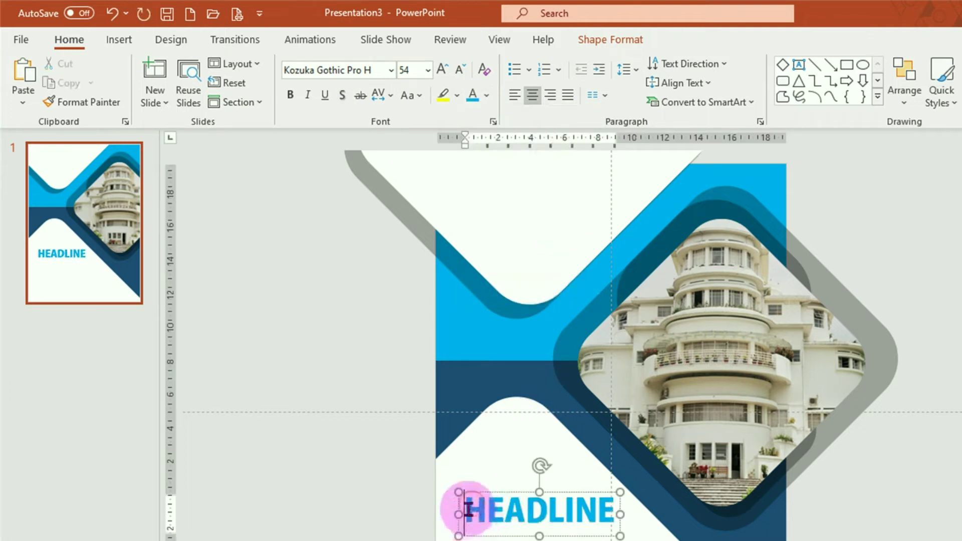
left_click_drag(471, 510, 548, 511)
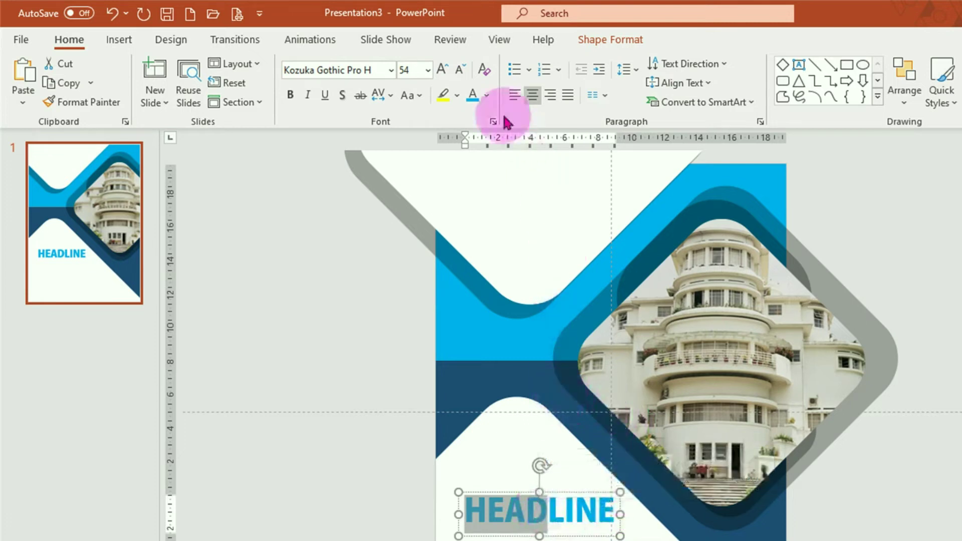
left_click(487, 98)
left_click(511, 198)
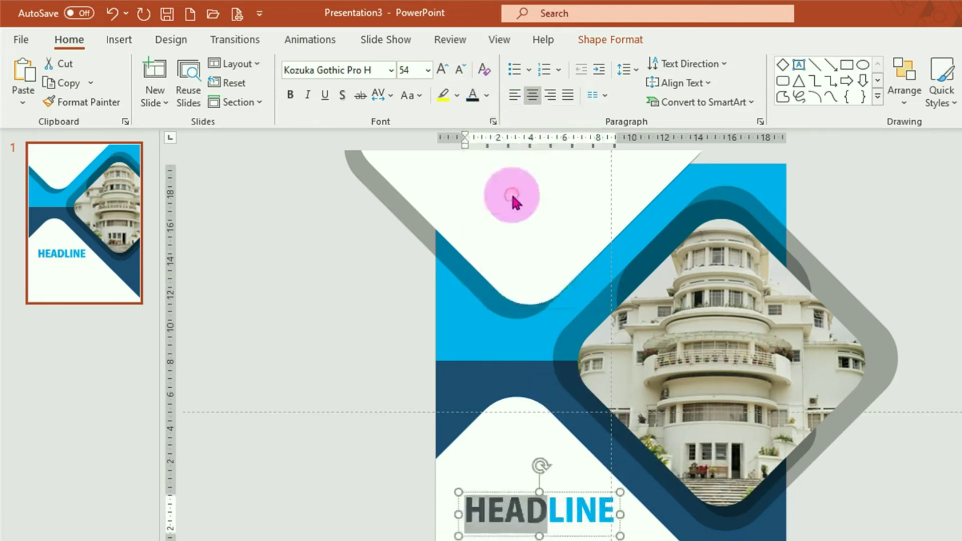
left_click(883, 530)
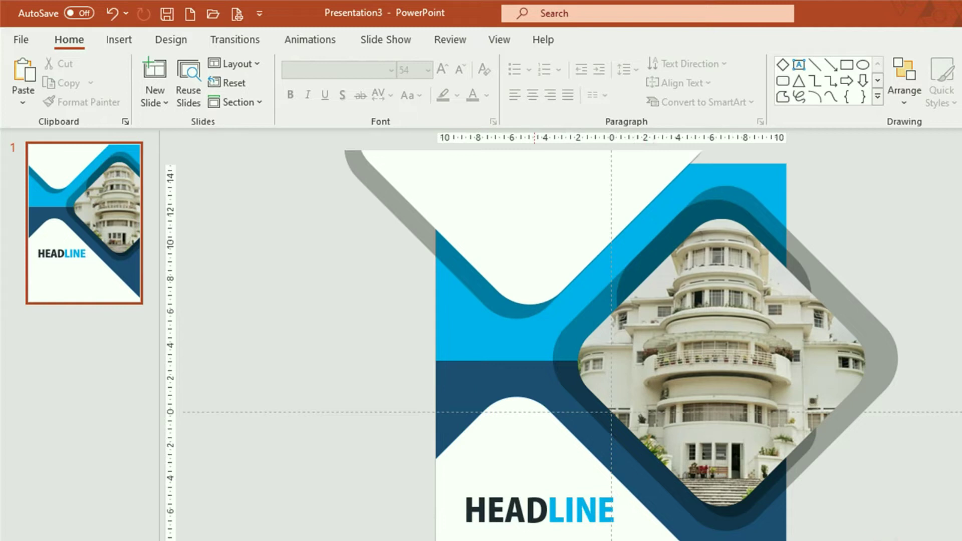
left_click(562, 535)
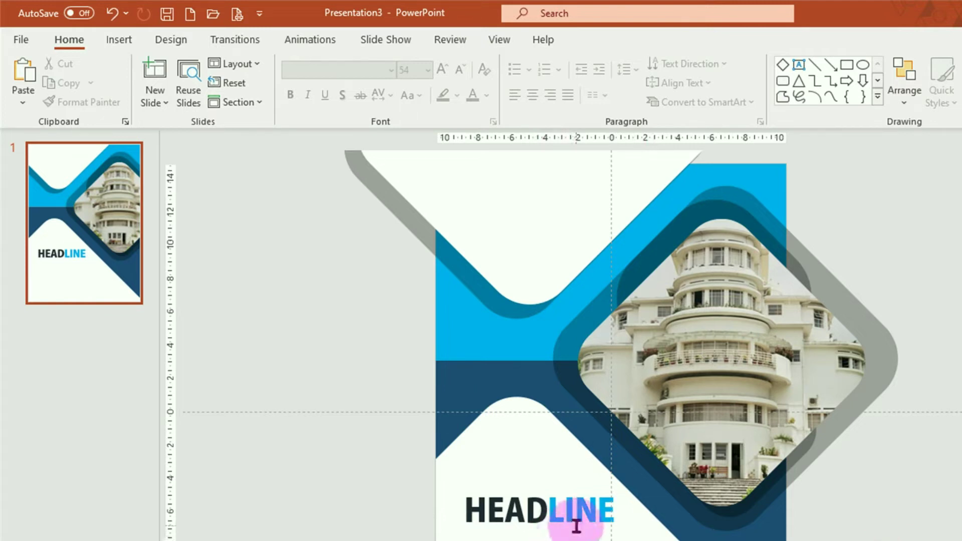
left_click(578, 509)
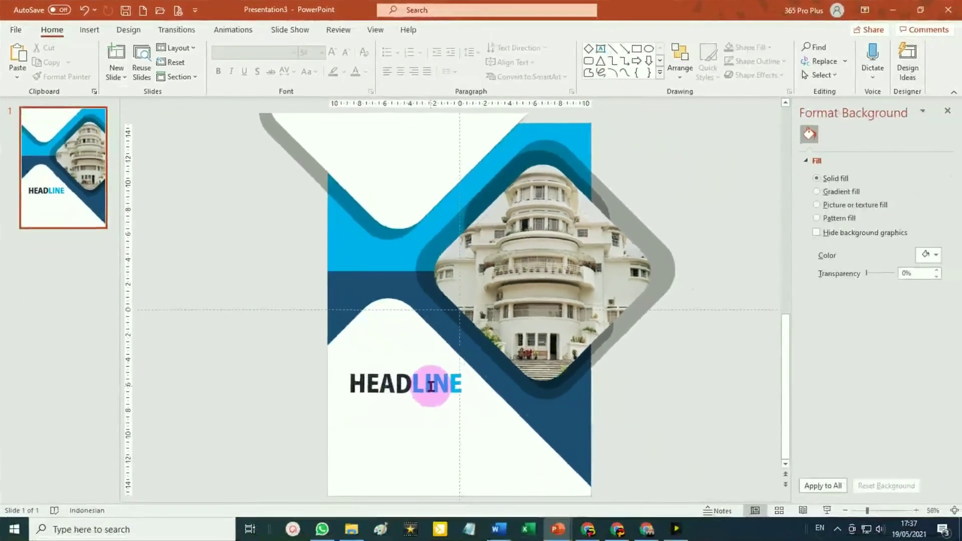
Duplicate the HEADLINE box just below it and retype the copy as 'TEKS TAMBAHAN'.
left_click(430, 382)
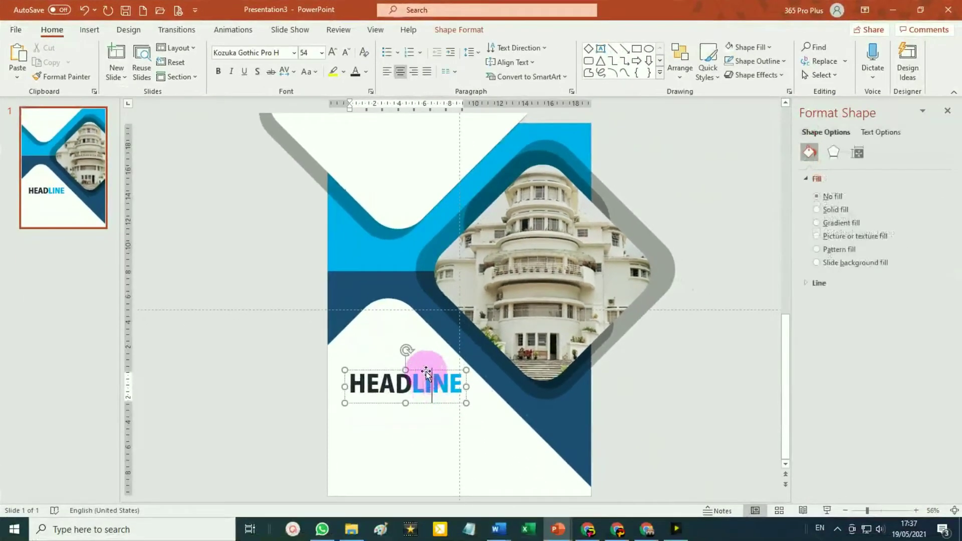
left_click(426, 371)
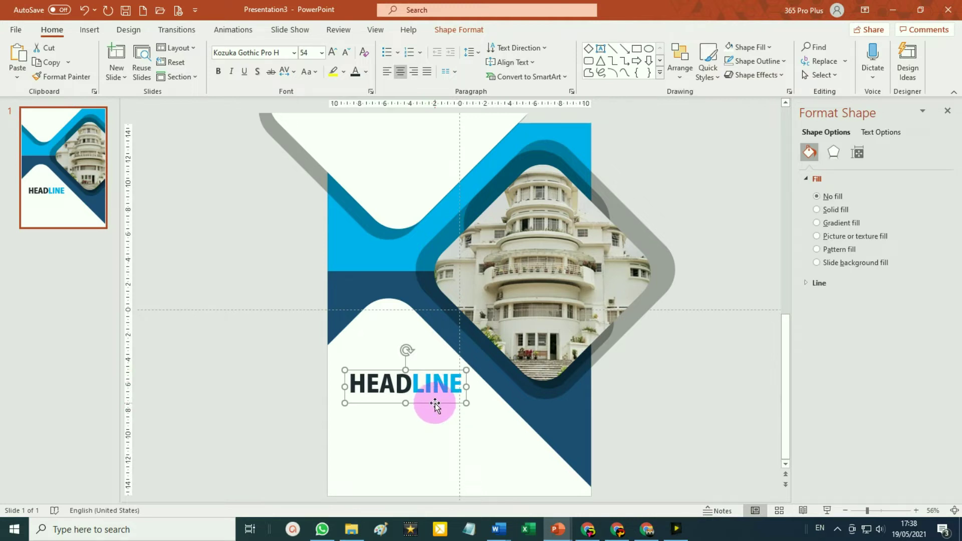
left_click_drag(435, 404, 438, 430)
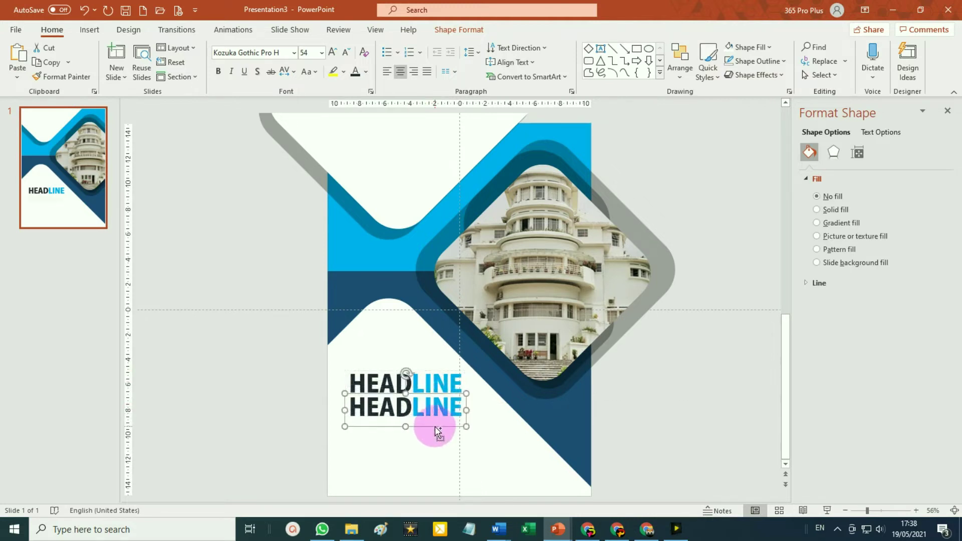
double_click(417, 418)
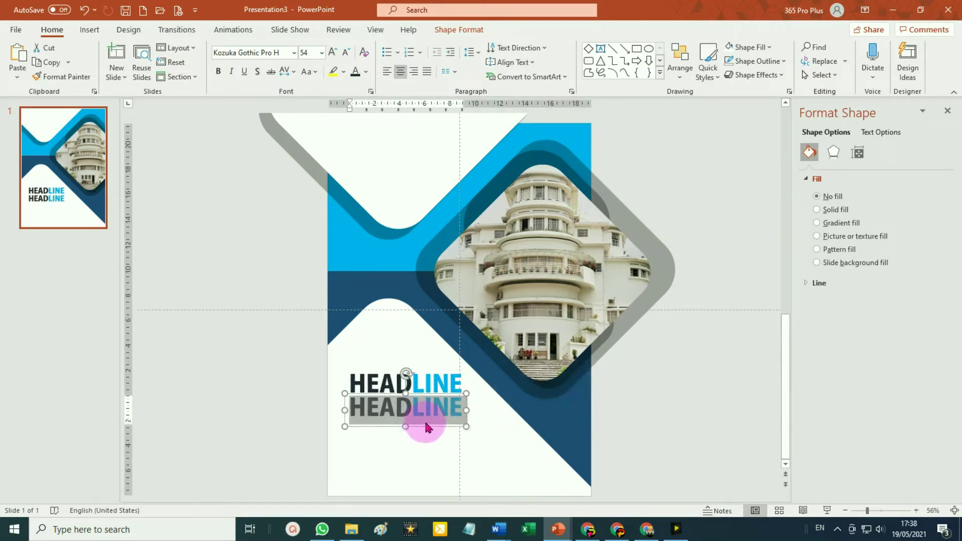
type("TEKS TAMBAH")
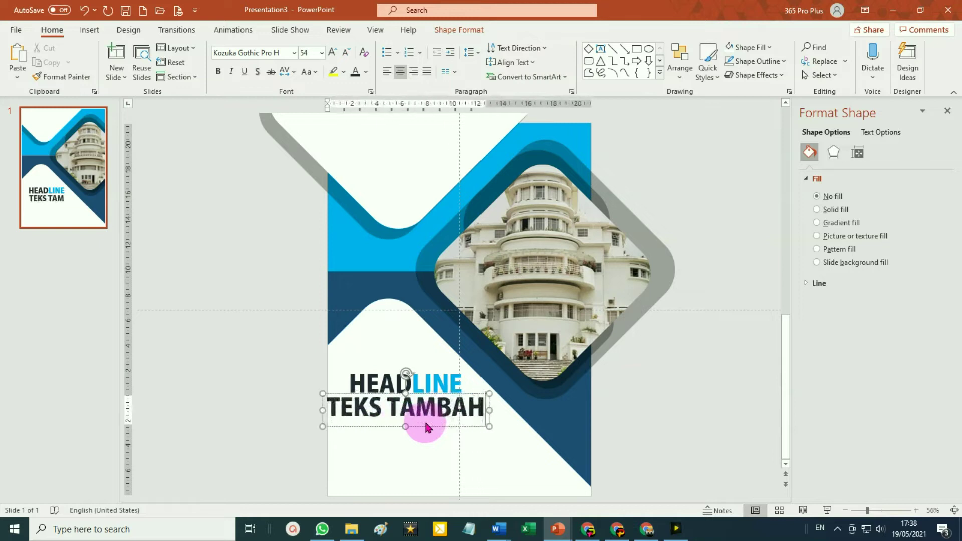
type("AN")
left_click(430, 427)
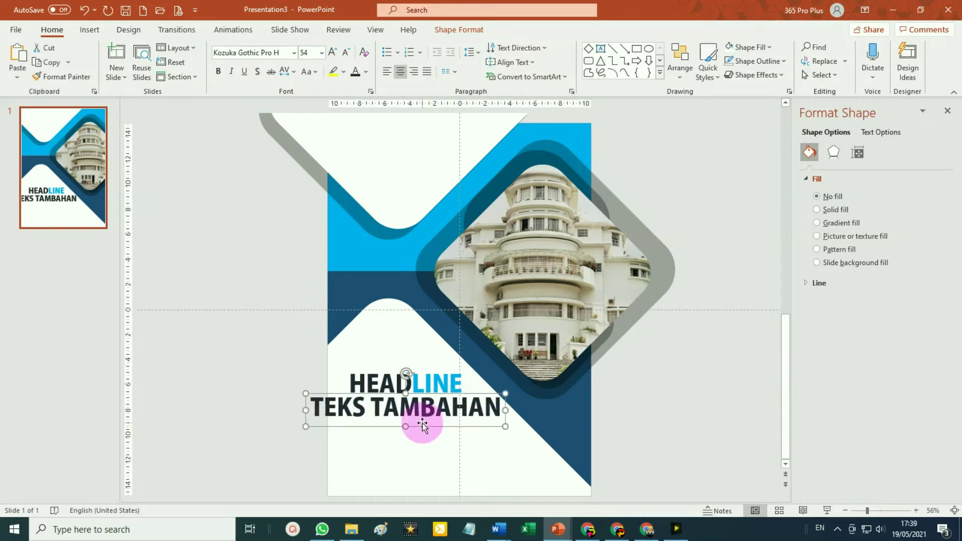
Set the subtitle to Kozuka Gothic Pro L at 32 pt.
left_click(295, 53)
scroll(309, 296, "down", 15)
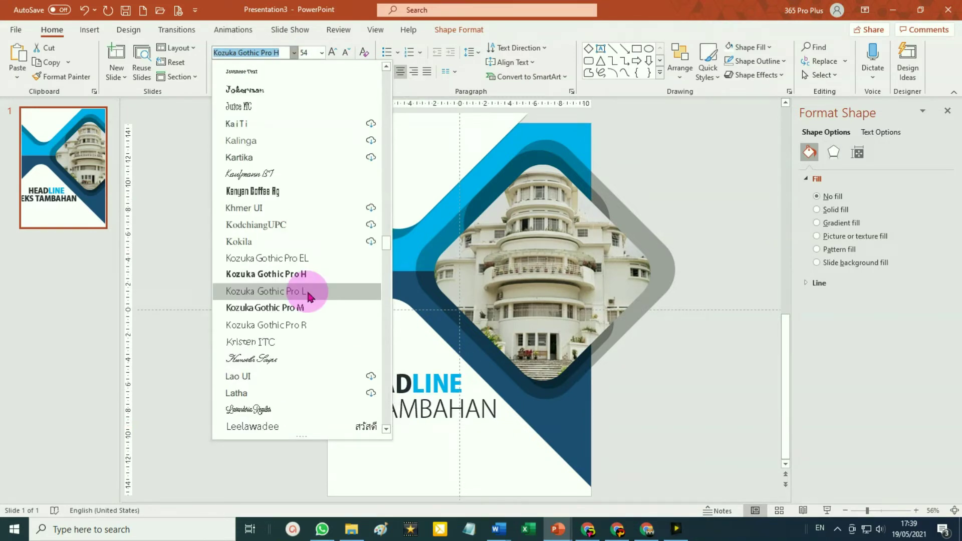
left_click(309, 296)
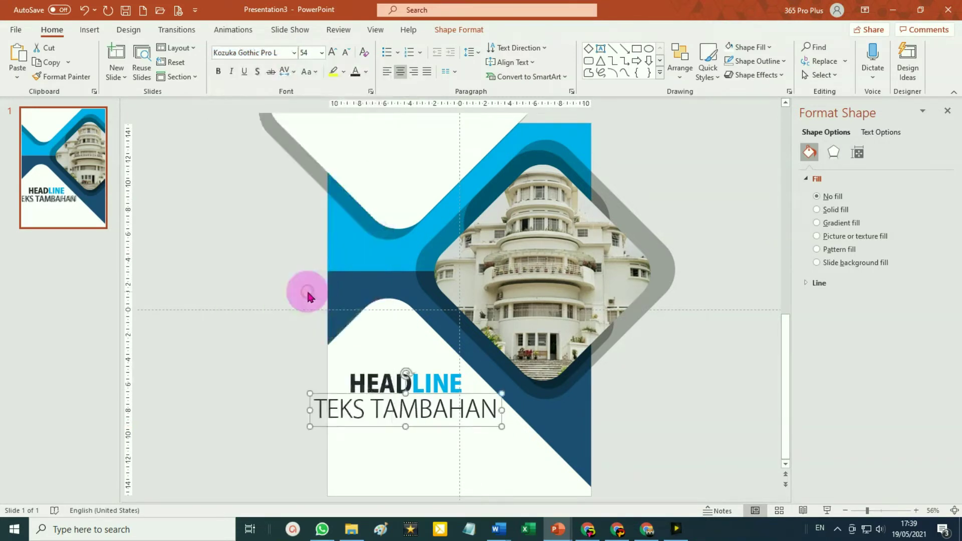
left_click(321, 52)
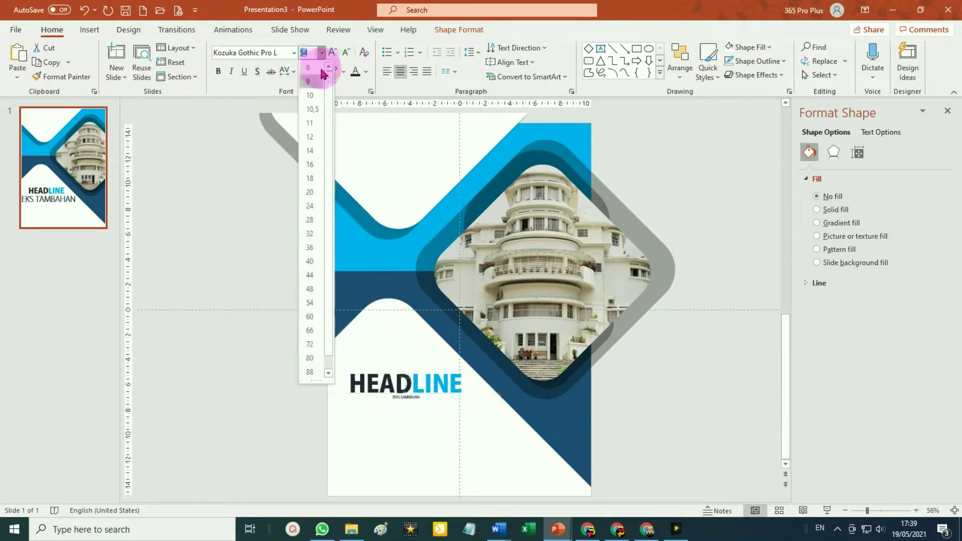
left_click(311, 237)
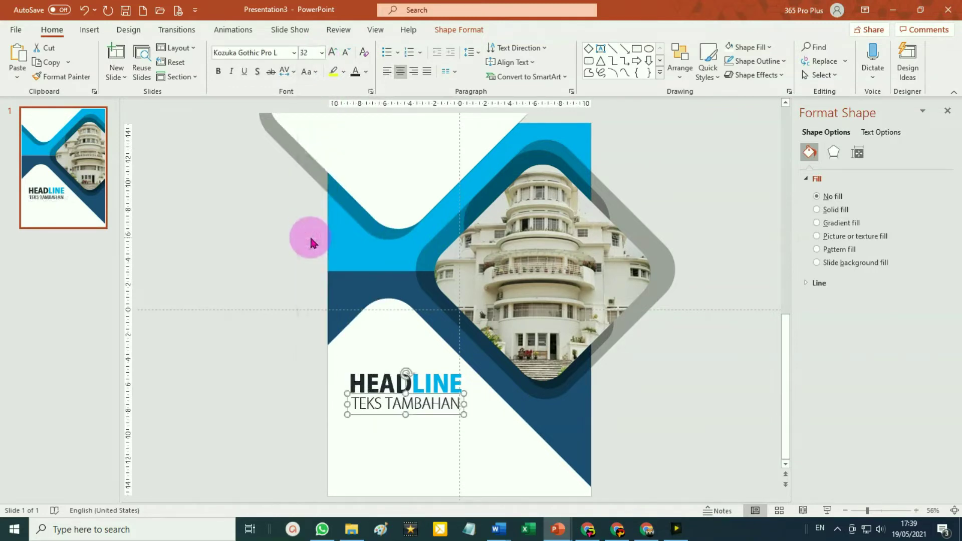
Centre the subtitle directly under HEADLINE and switch to the Insert tab.
left_click_drag(429, 412, 428, 417)
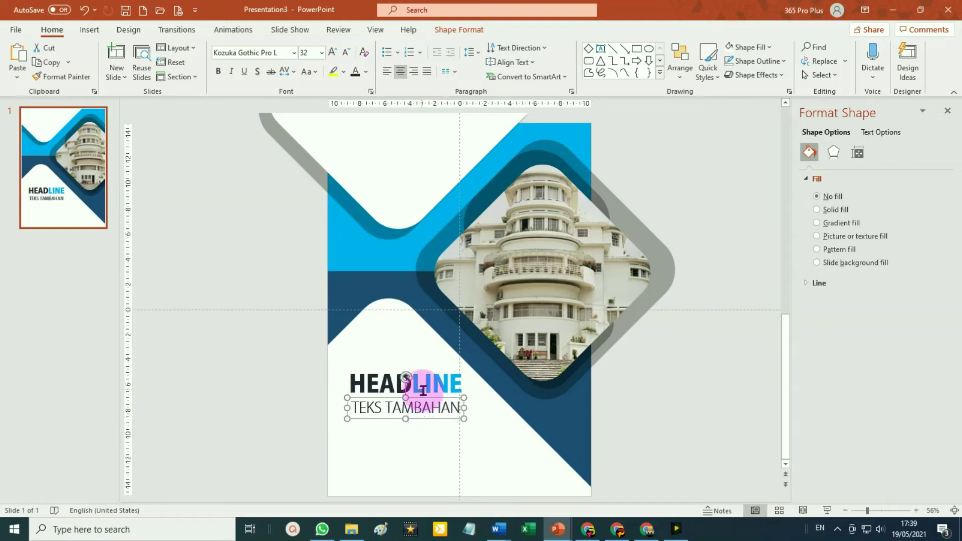
left_click(189, 103)
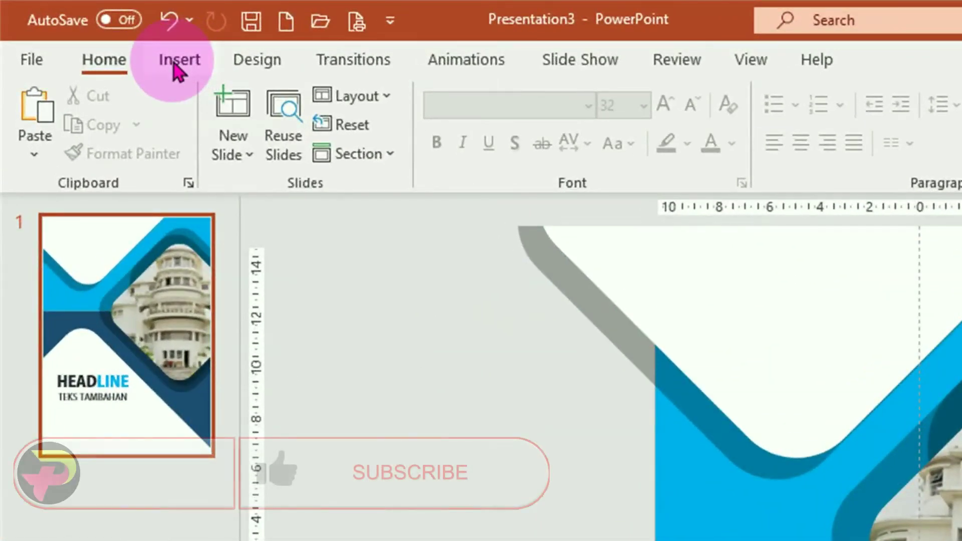
left_click(189, 65)
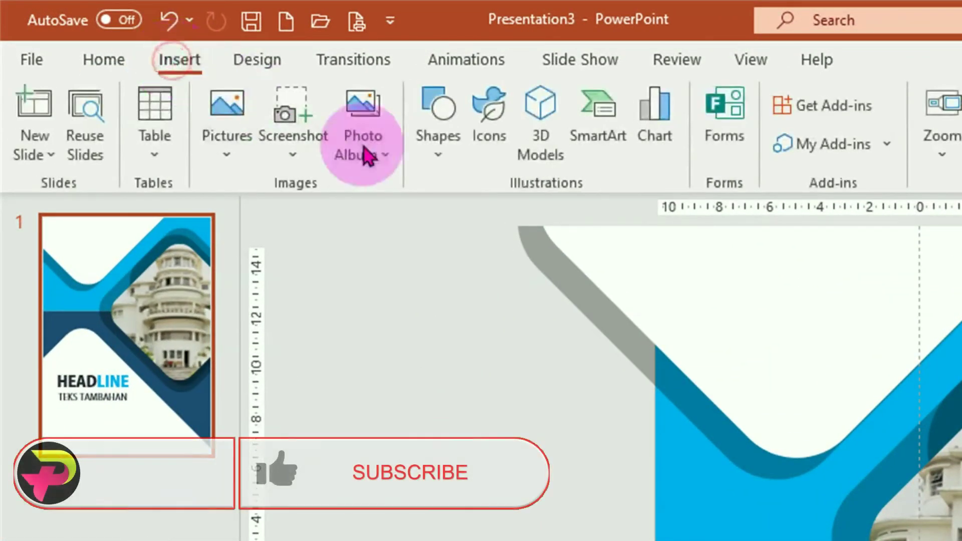
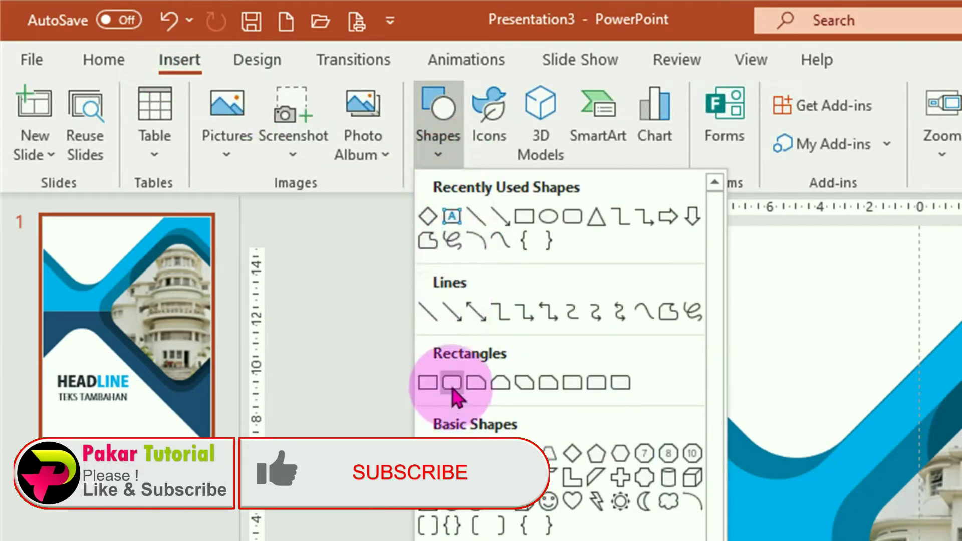
Draw a pill-shaped rounded rectangle over HEADLINE with no outline.
left_click(452, 384)
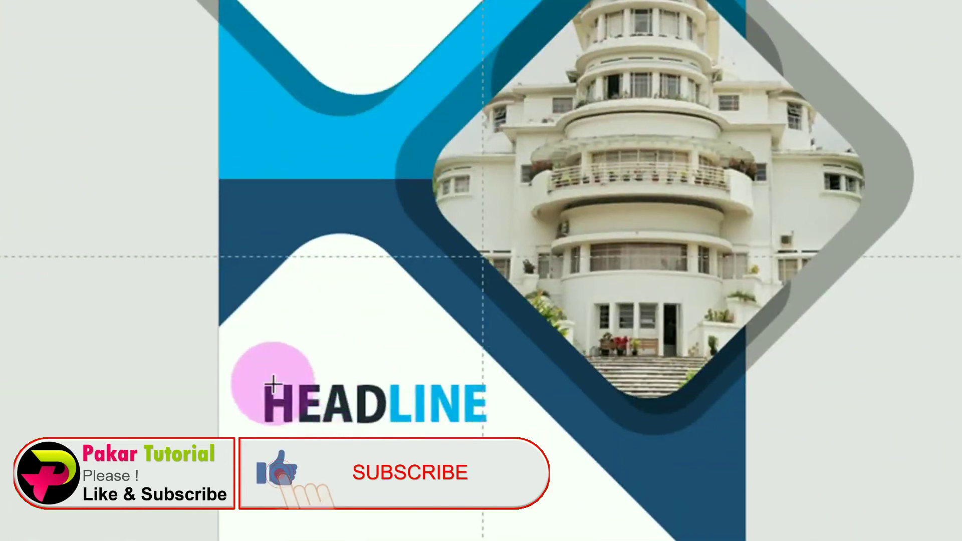
left_click_drag(260, 379, 482, 423)
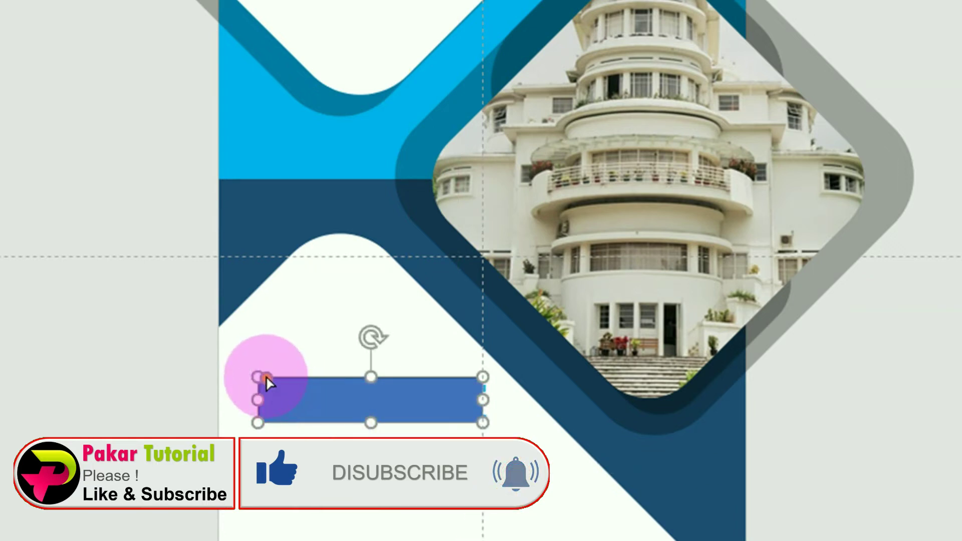
left_click_drag(267, 376, 367, 380)
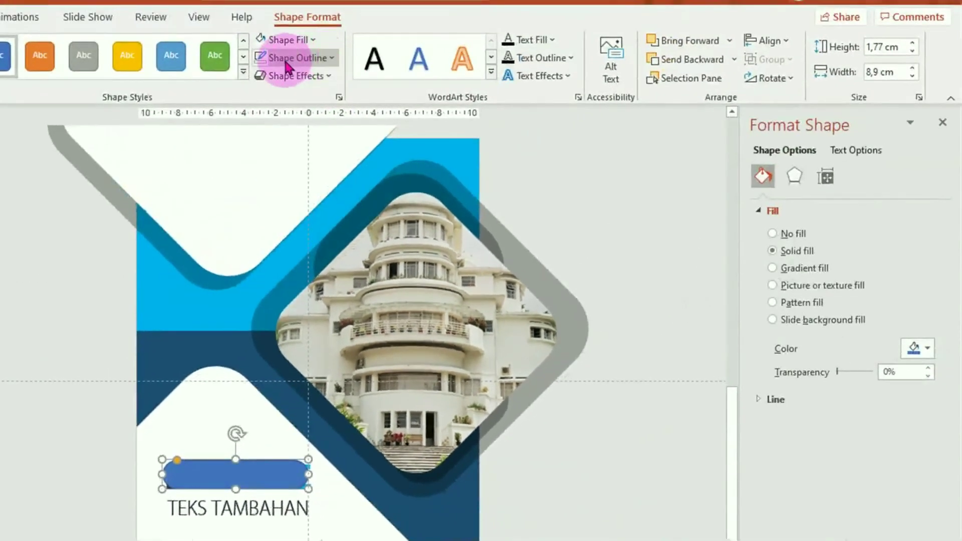
left_click(307, 62)
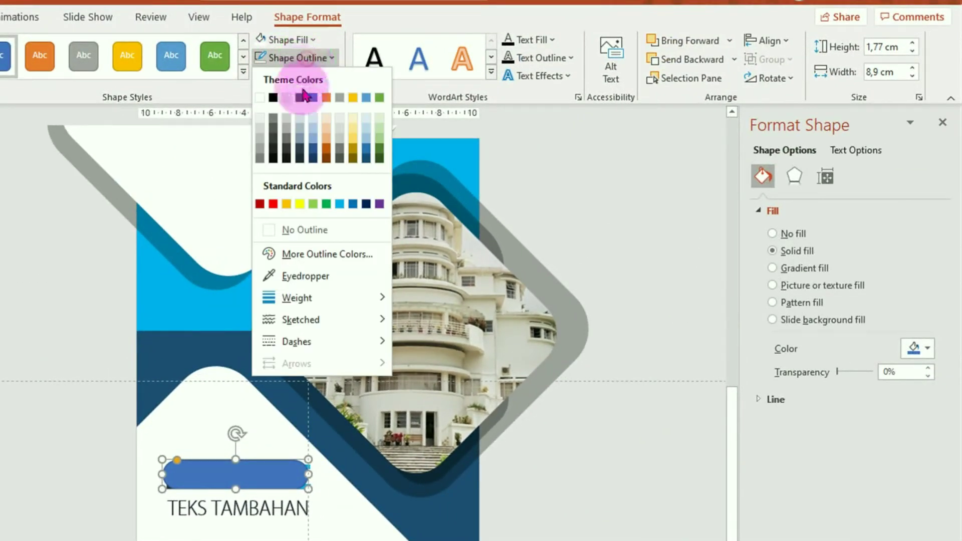
left_click(300, 230)
Make the pill a 0,1 cm light-blue bar just under HEADLINE.
left_click(225, 476)
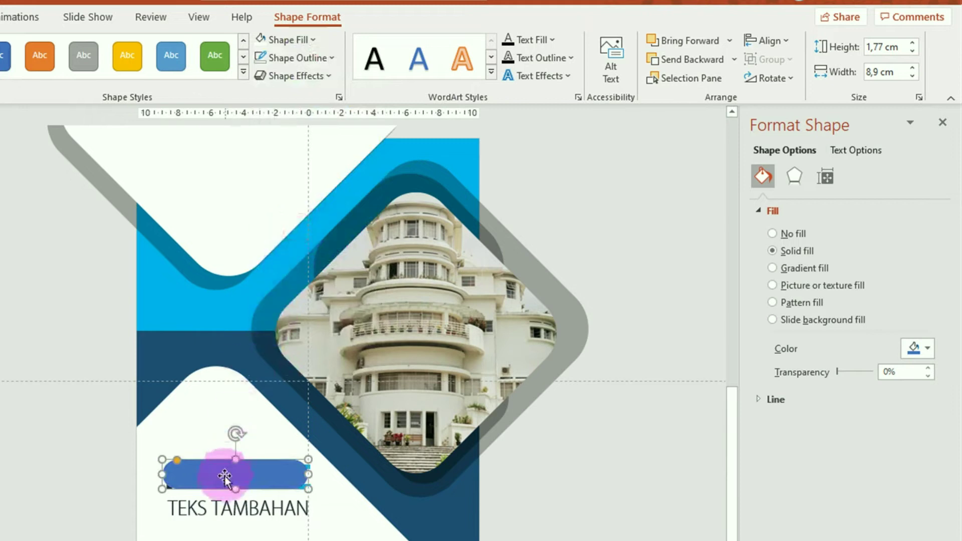
left_click(235, 460)
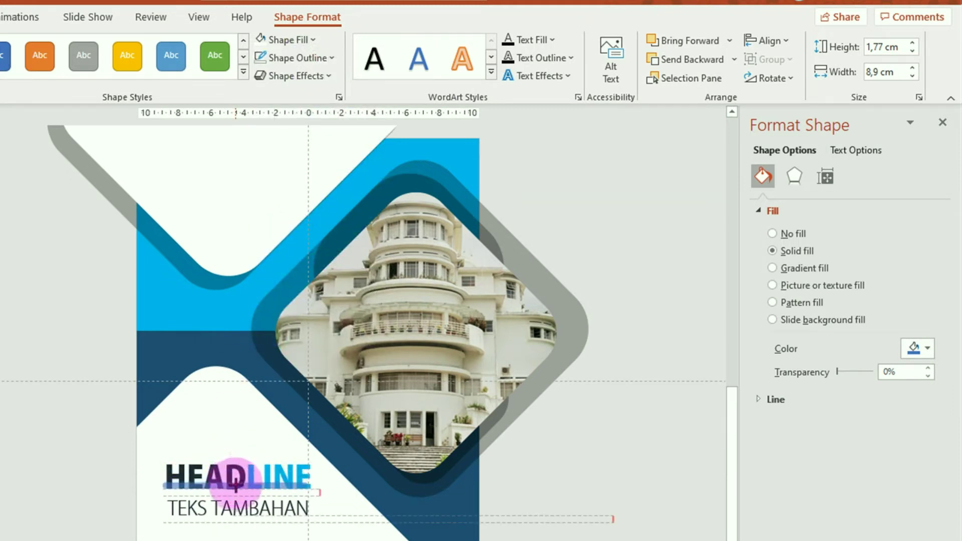
left_click_drag(235, 481, 235, 483)
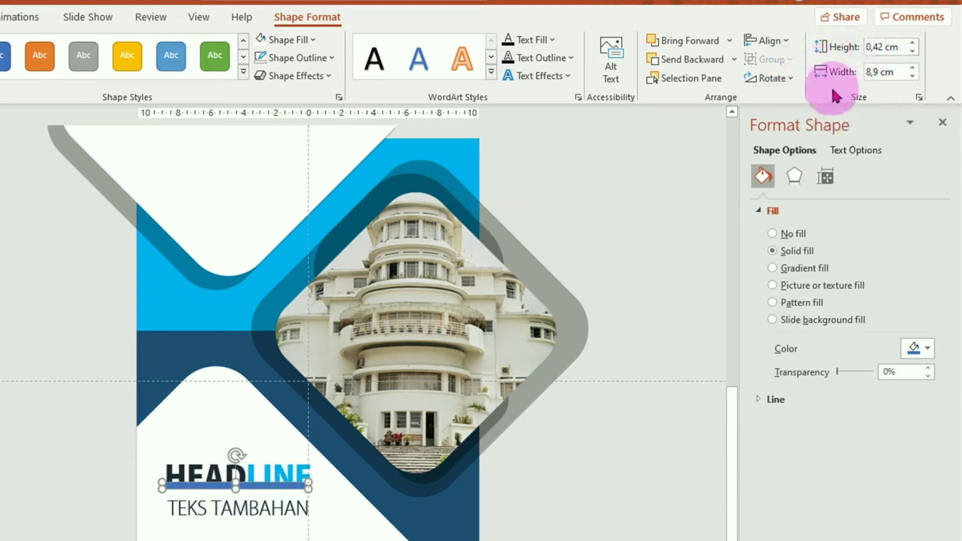
left_click(913, 52)
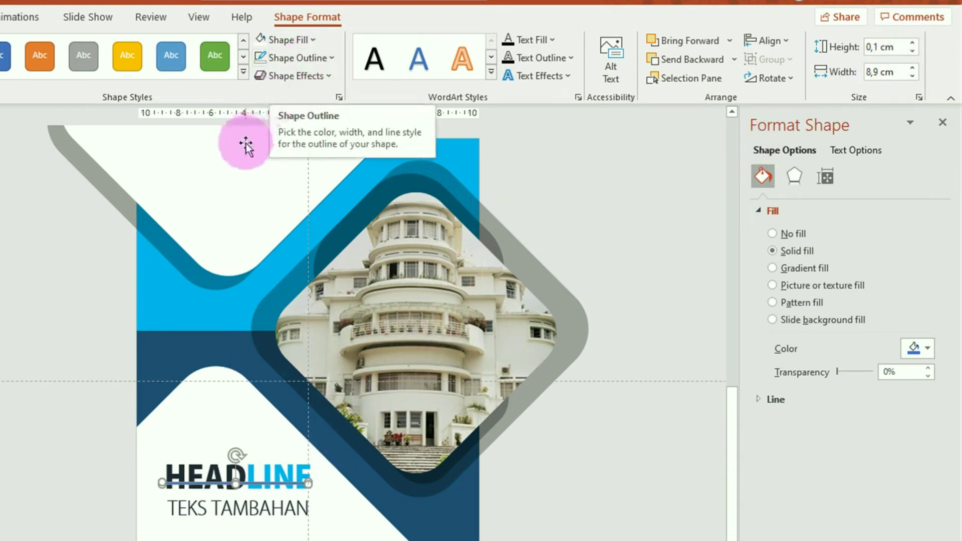
left_click(315, 40)
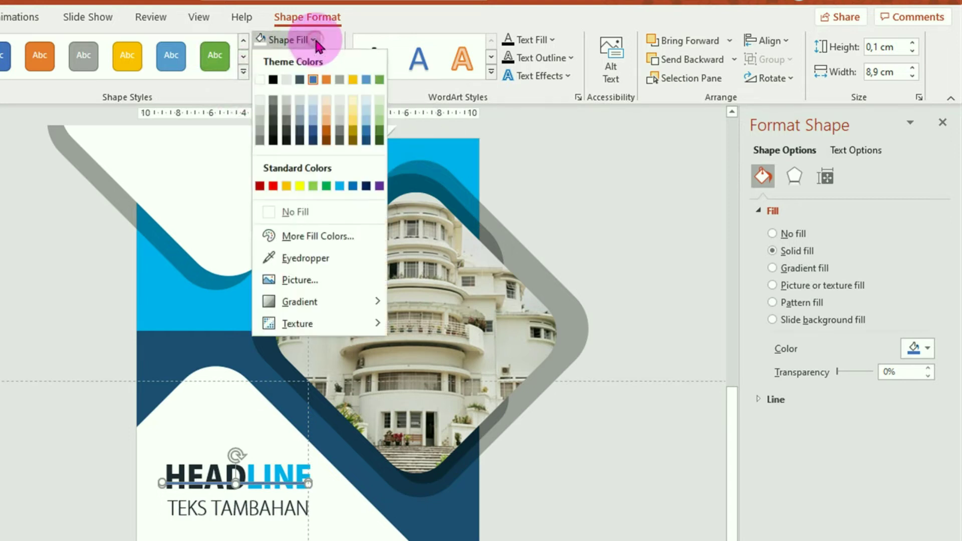
left_click(340, 186)
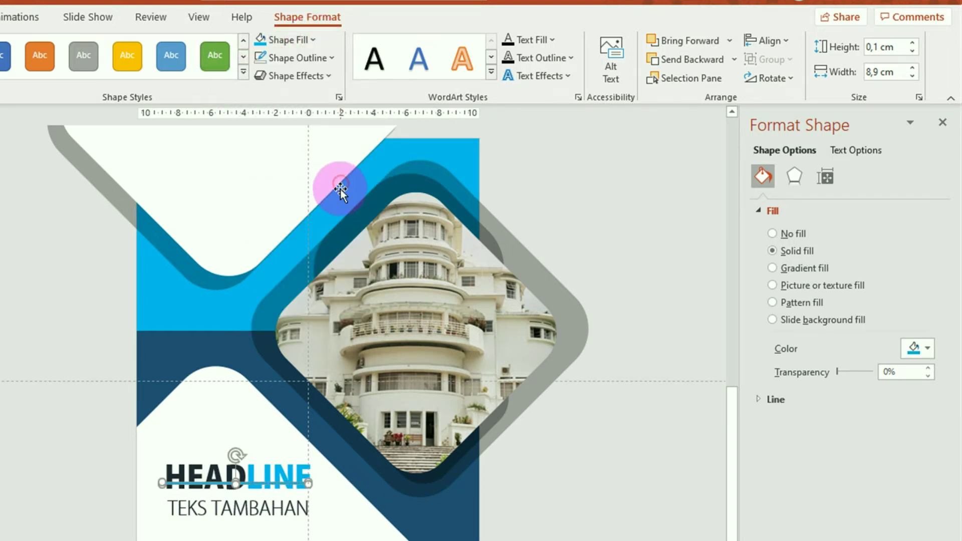
left_click_drag(247, 484, 247, 494)
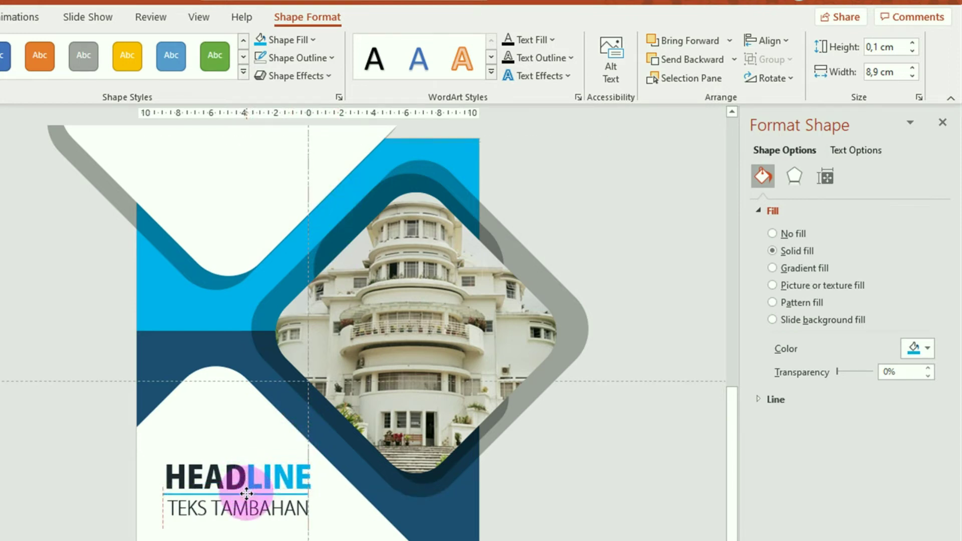
Copy the TEKS TAMBAHAN box to the cover's top and retype it as 'LAPORAN 2021'.
key("Escape")
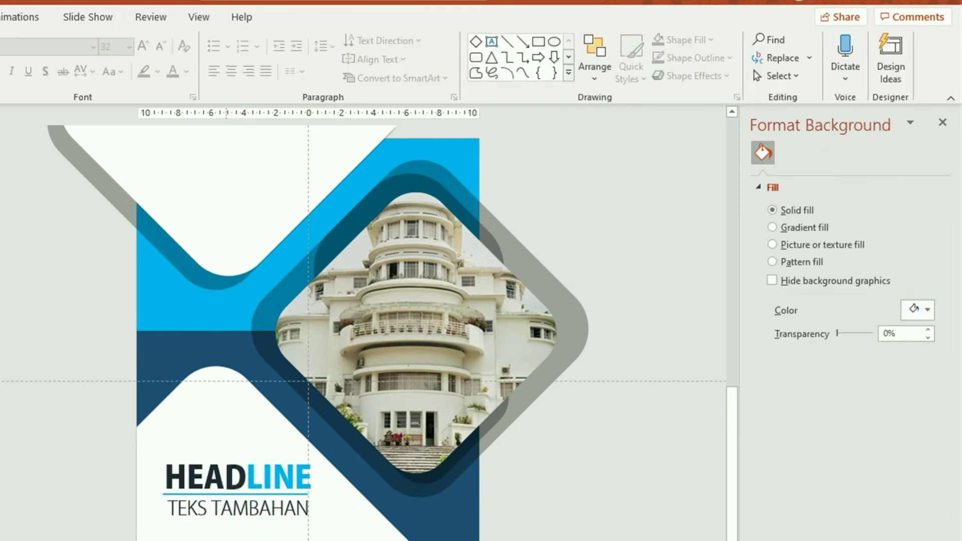
left_click(226, 506)
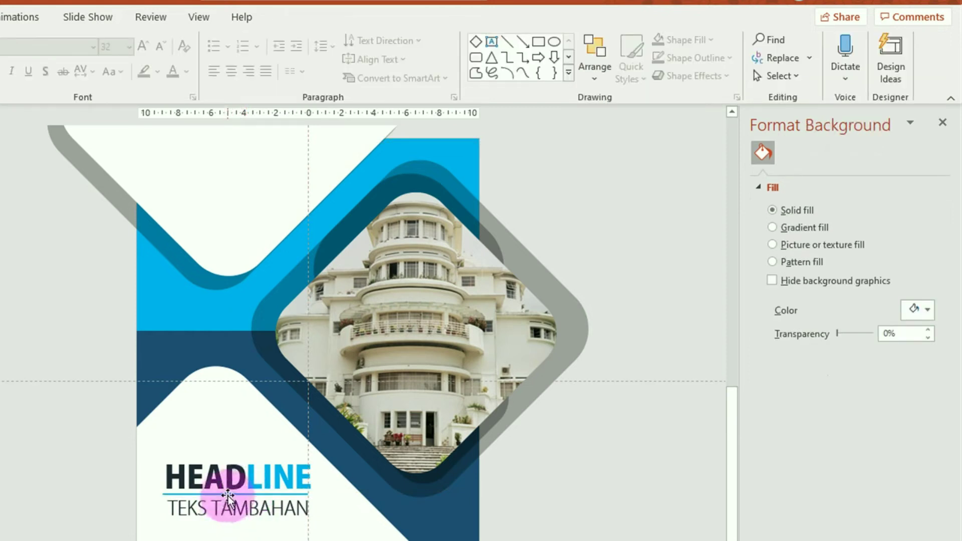
left_click(227, 496)
left_click(216, 533)
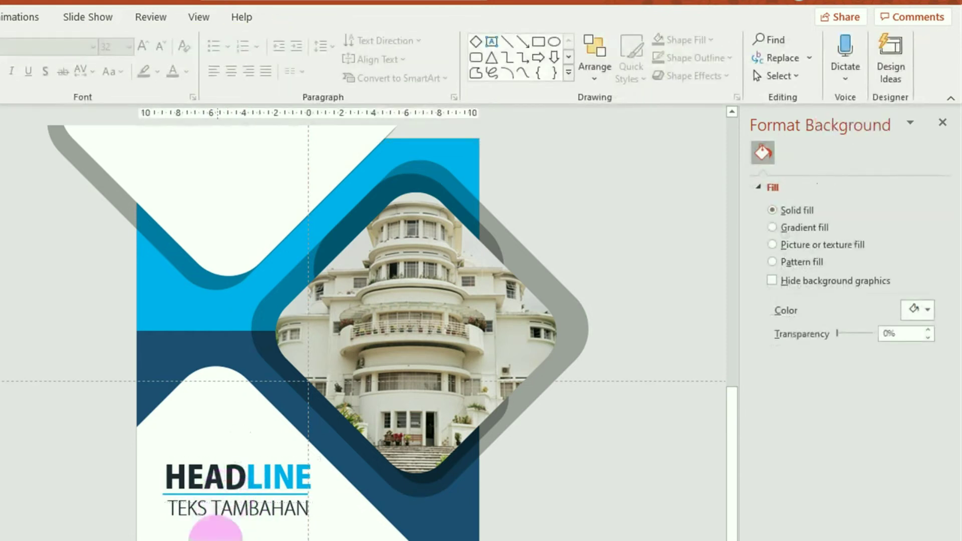
left_click(236, 512)
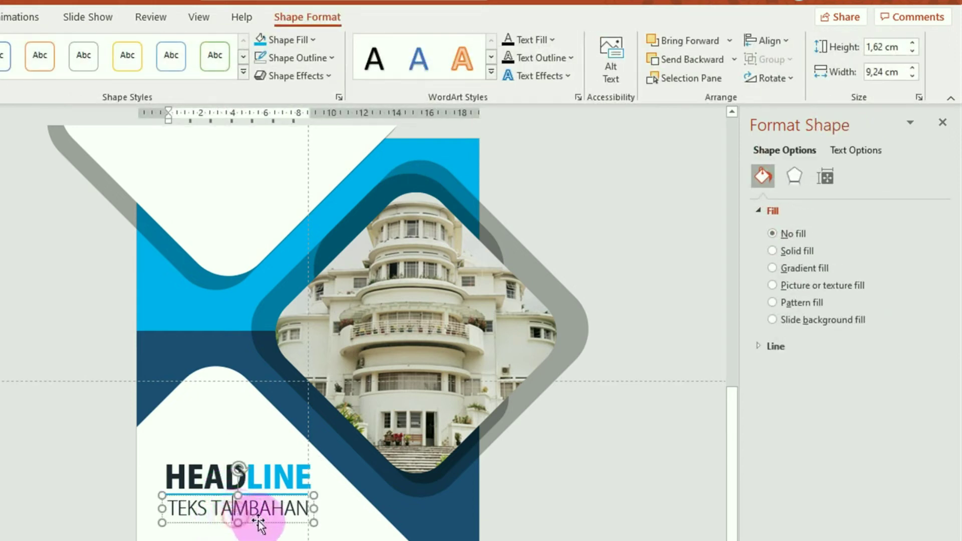
mouse_move(258, 521)
left_mouse_down()
mouse_move(246, 411)
mouse_move(254, 209)
left_mouse_up()
left_click_drag(168, 188, 301, 186)
type("LAPORAN 2021")
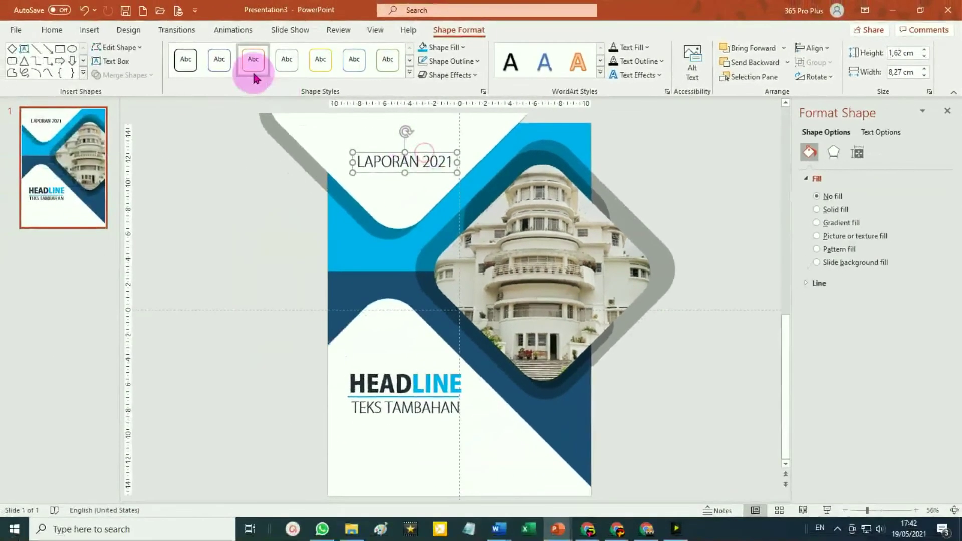
Set LAPORAN 2021 in bold Kozuka Gothic Pro H and nudge it slightly higher.
left_click(51, 29)
left_click(295, 53)
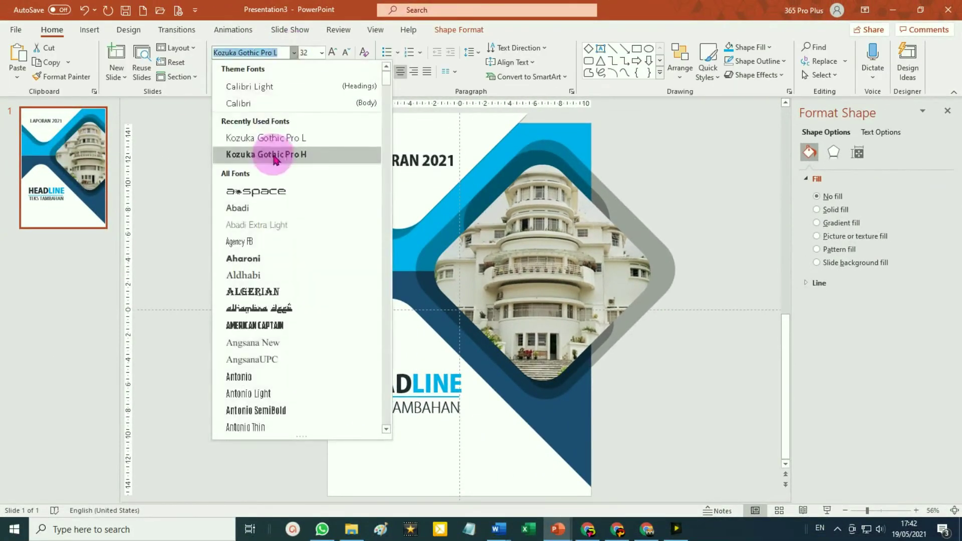
left_click(284, 153)
left_click_drag(423, 170, 424, 170)
left_click(735, 193)
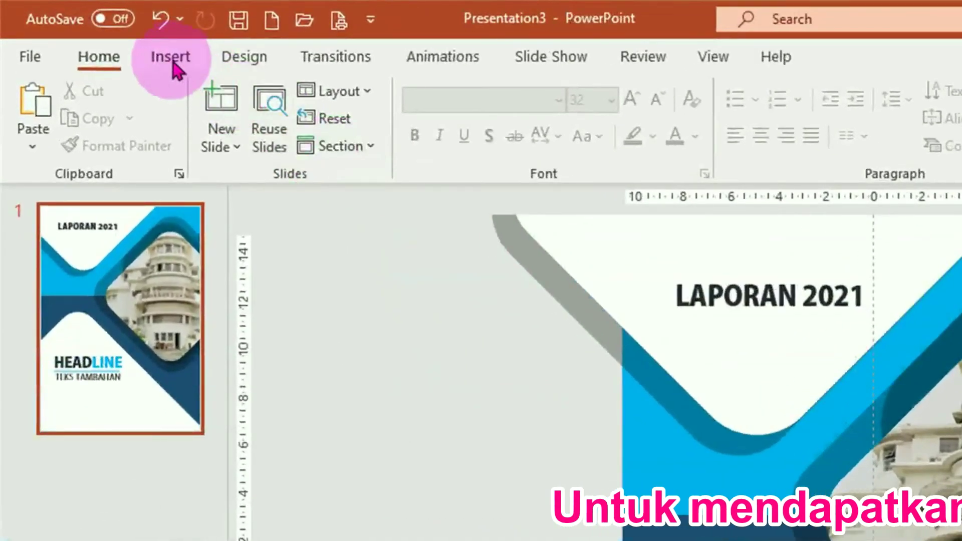
Draw a blue circle below LAPORAN 2021 and remove its outline.
left_click(171, 56)
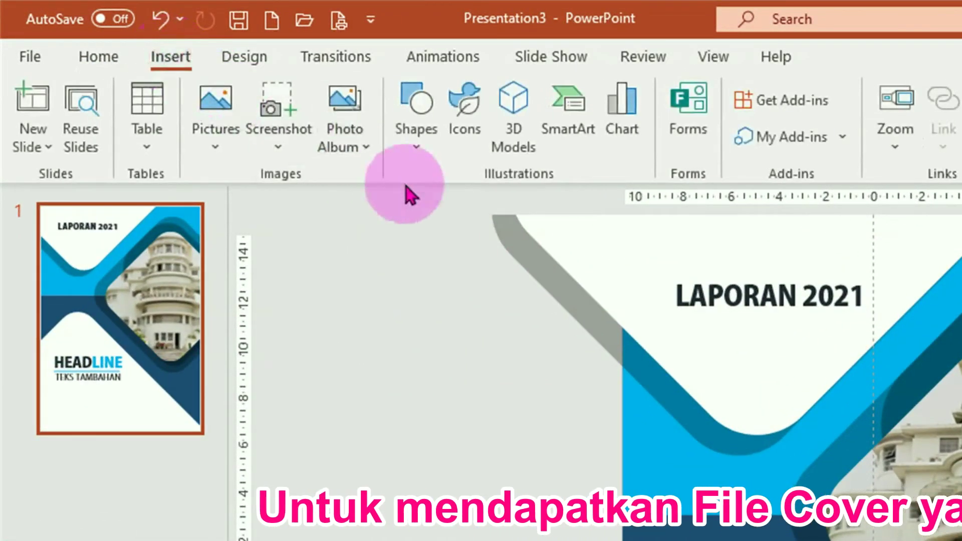
left_click(418, 146)
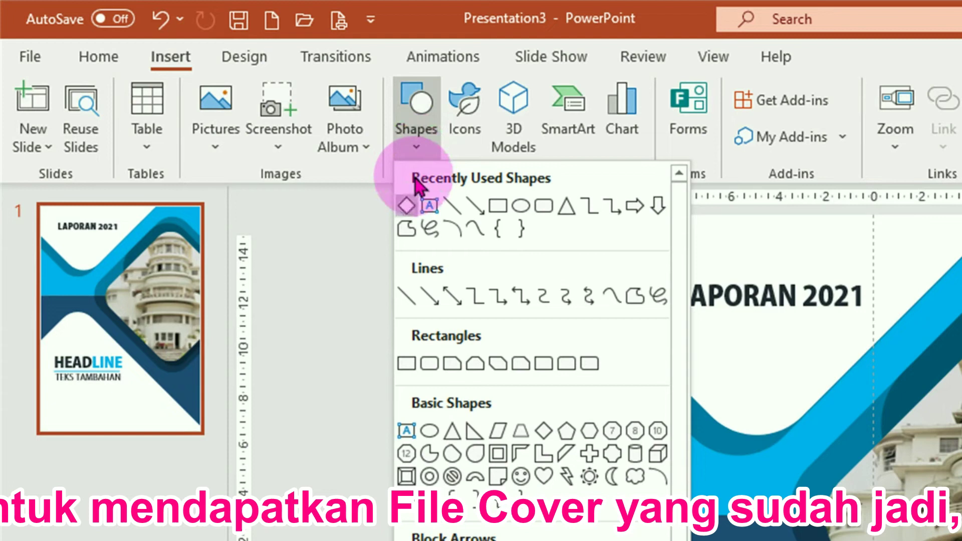
left_click(430, 431)
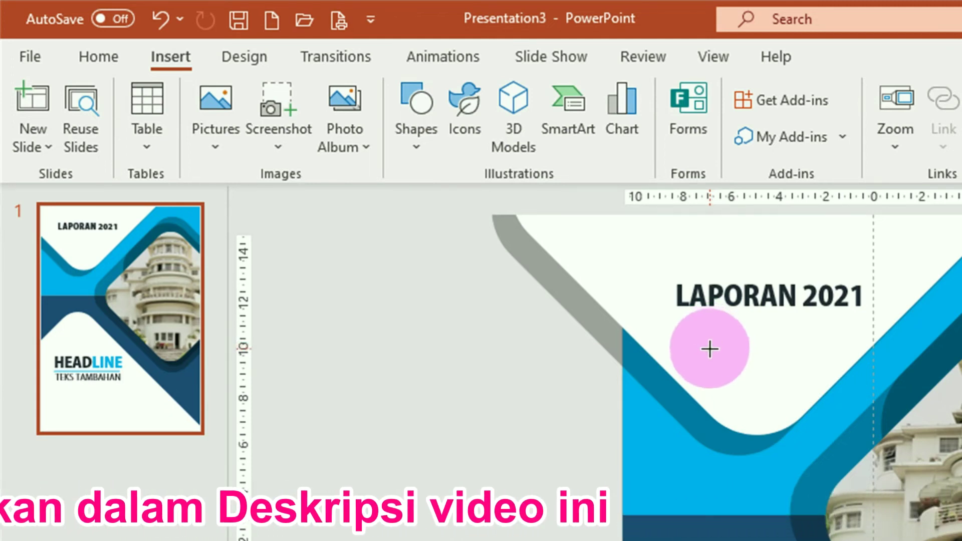
mouse_move(710, 350)
left_mouse_down()
mouse_move(755, 429)
mouse_move(760, 386)
left_mouse_up()
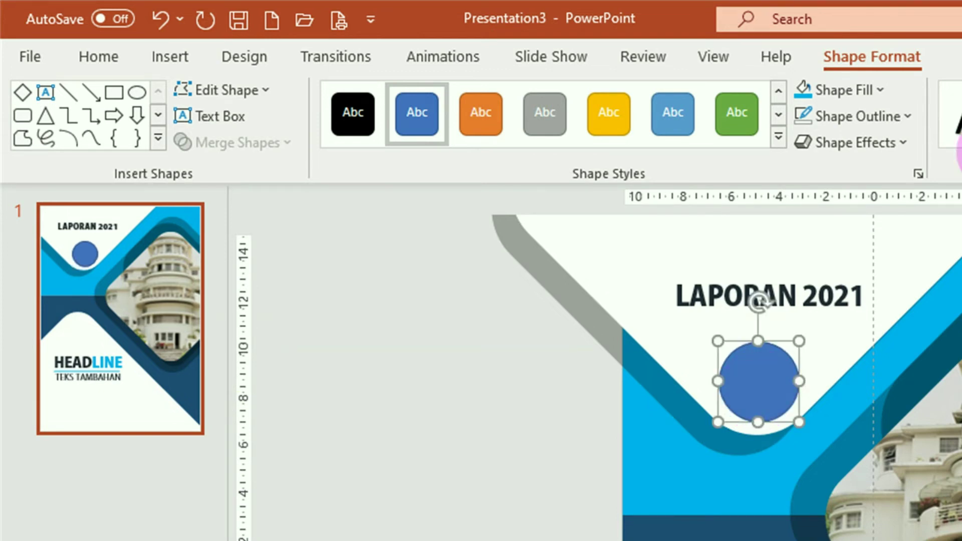
left_click(898, 125)
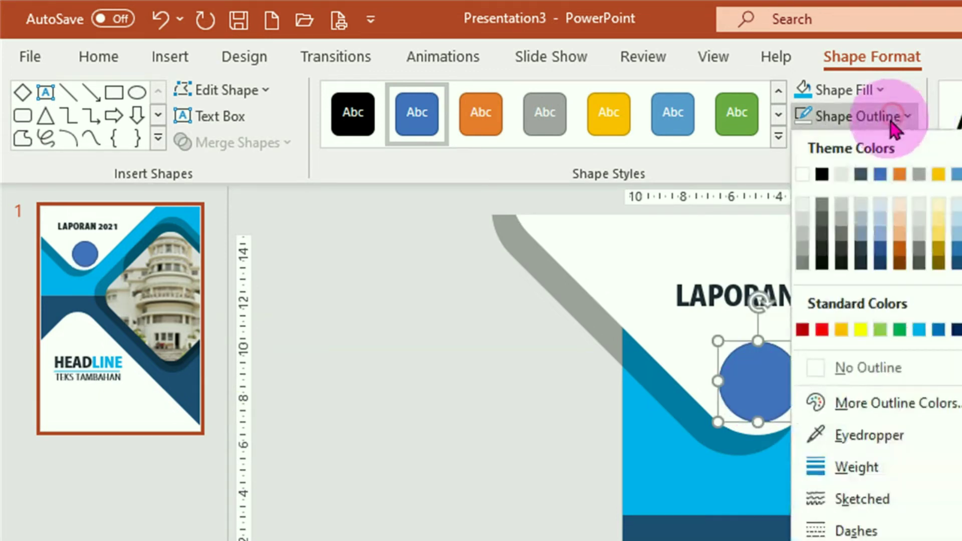
left_click(882, 363)
left_click(767, 376)
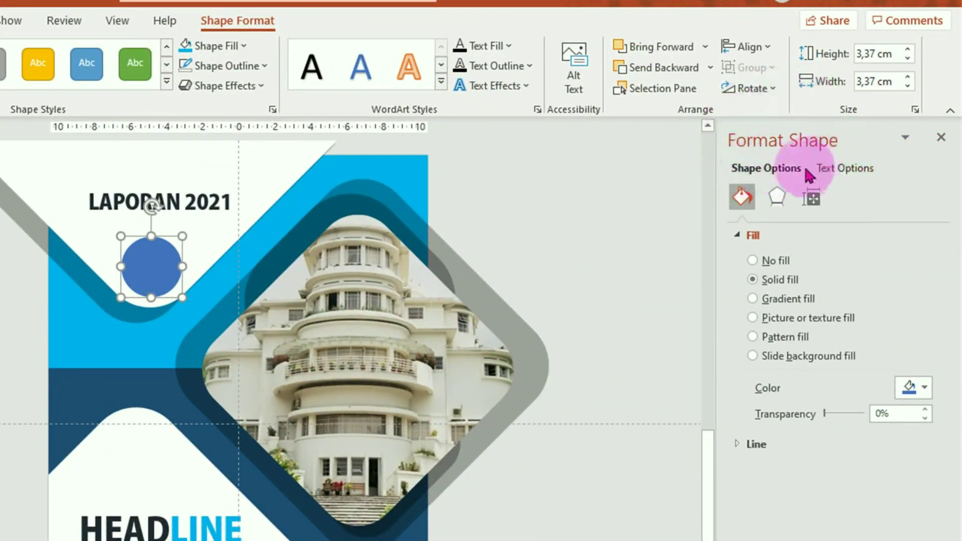
Fill the circle with the LOGO PAKTOR HIJAU picture from file.
left_click(754, 318)
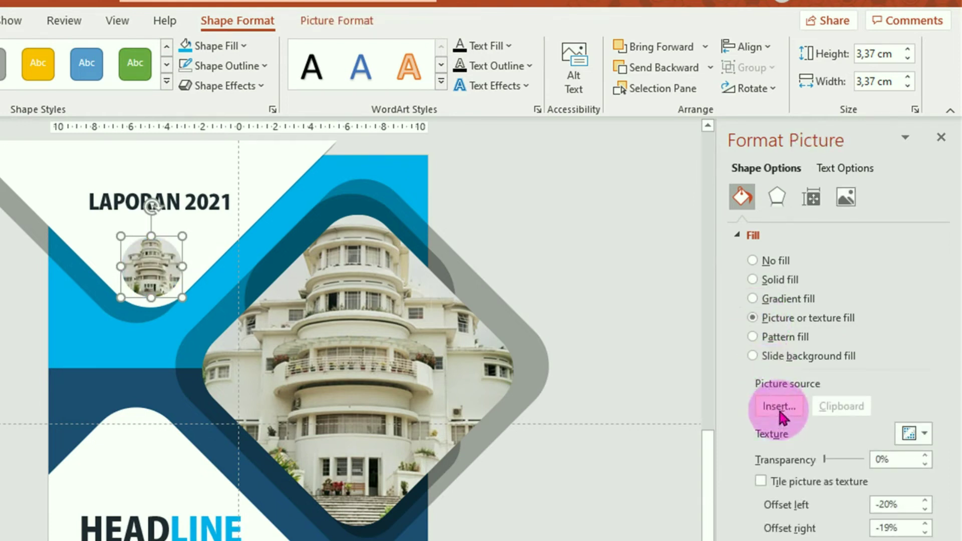
left_click(776, 409)
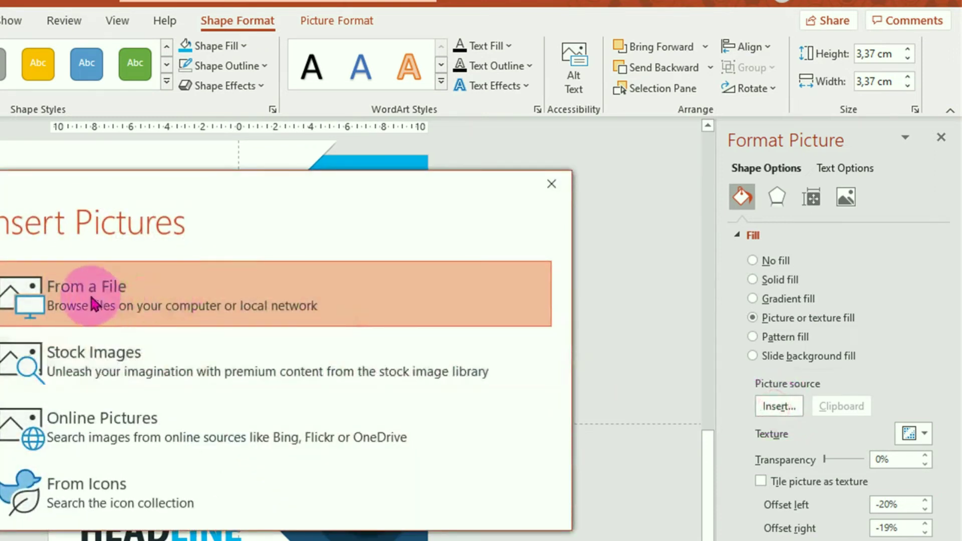
left_click(92, 303)
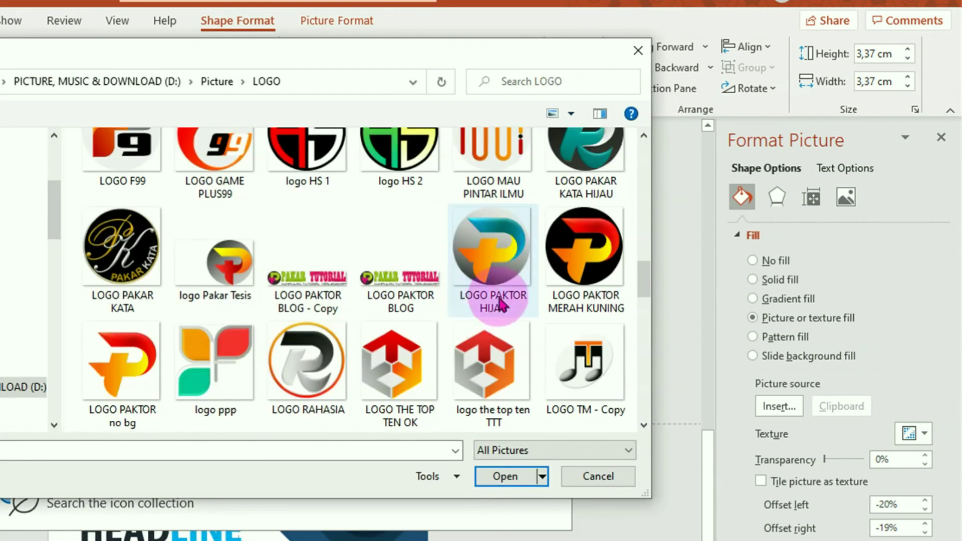
left_click(492, 263)
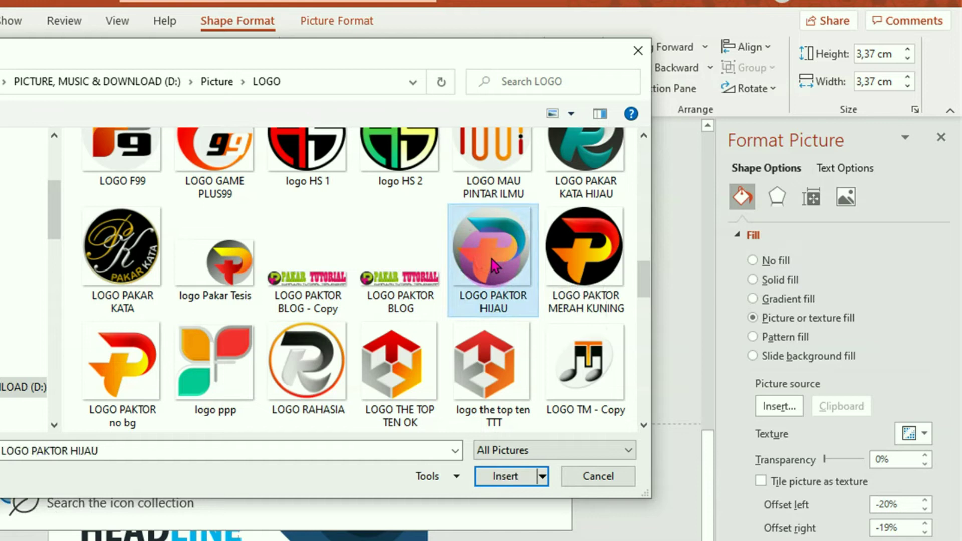
left_click(508, 479)
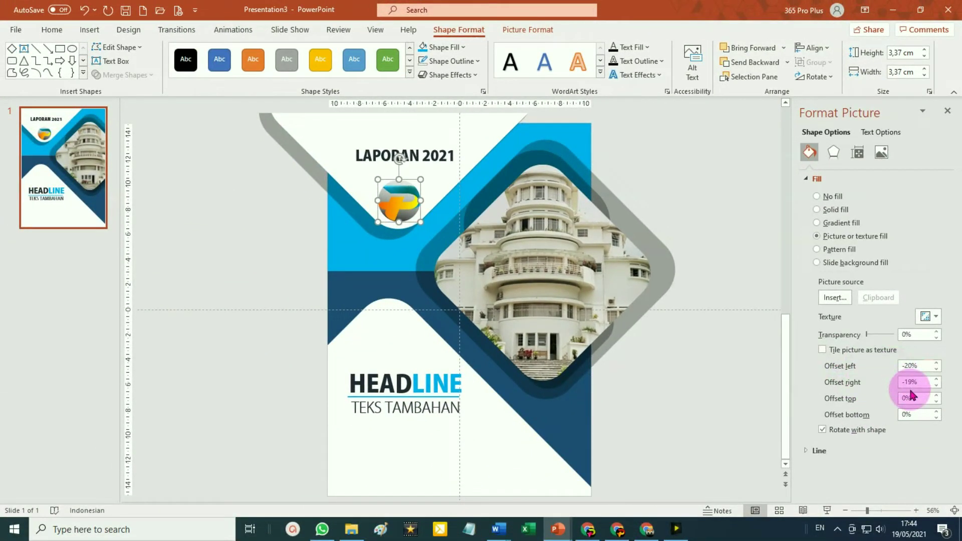
Set the logo picture's left and right offsets to 0%.
double_click(910, 365)
type("0")
double_click(917, 381)
type("0")
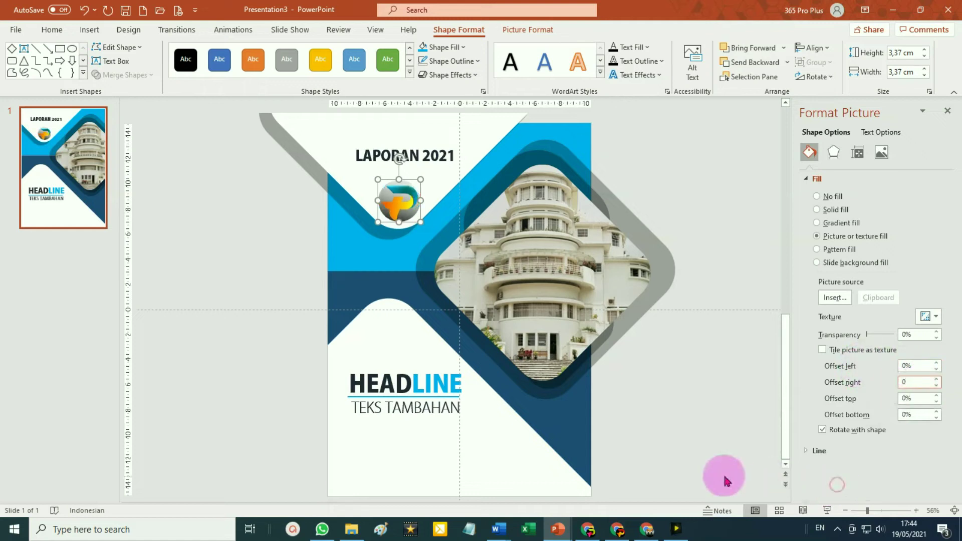
left_click(760, 463)
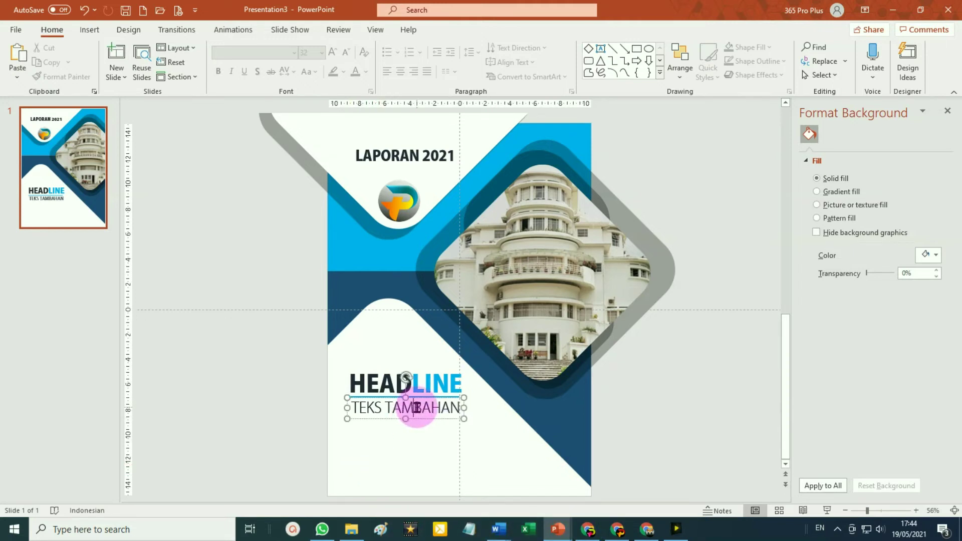
Copy the TEKS TAMBAHAN box to the cover's bottom and preview it as a slide show.
left_click(416, 407)
left_click(424, 419)
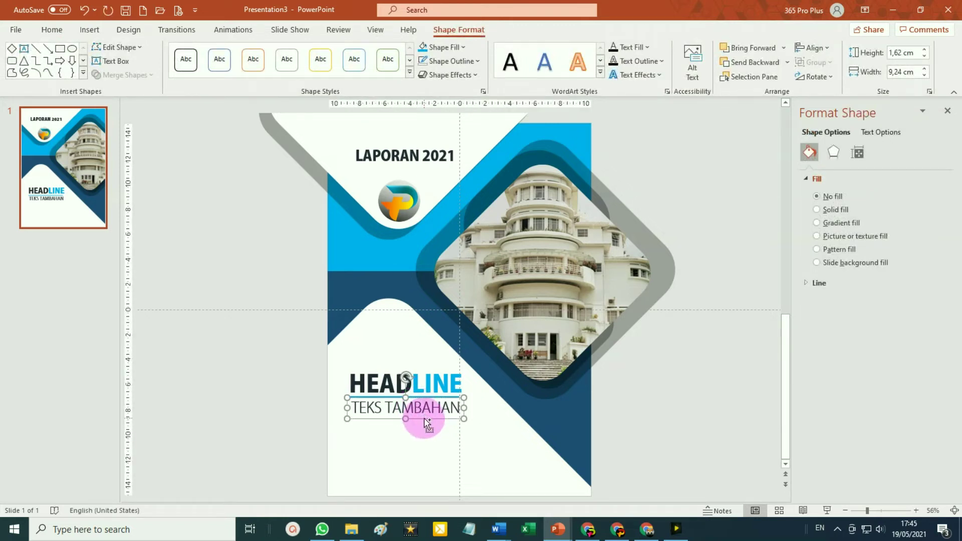
left_click_drag(424, 418, 425, 477, "ctrl")
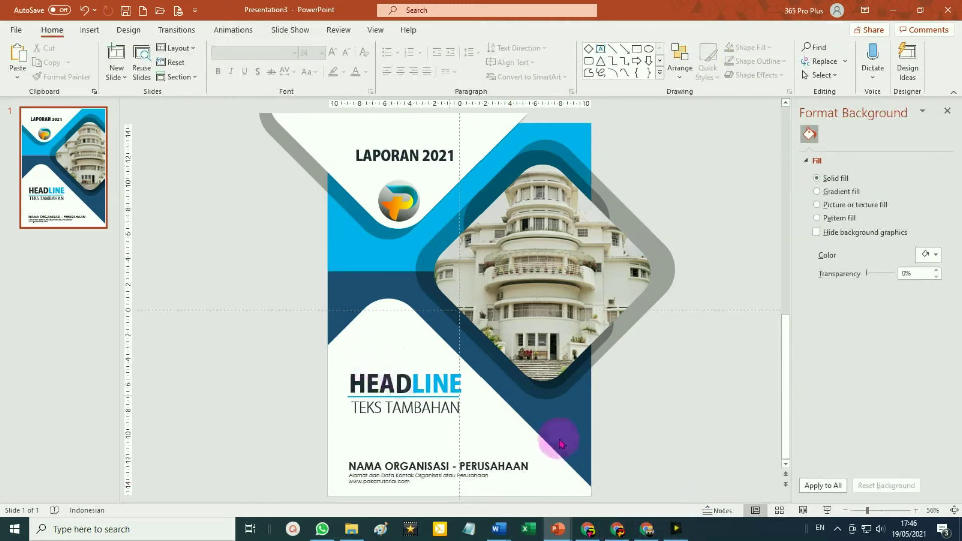
left_click(827, 511)
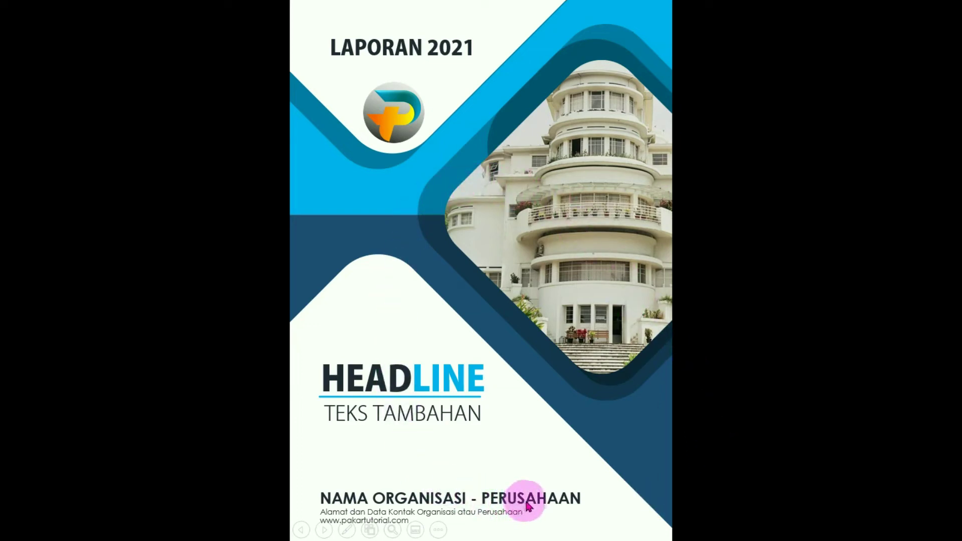
Exit the slide show and save the cover as LATIHAN COVER BIRU in the POWERPOINT folder.
key("Escape")
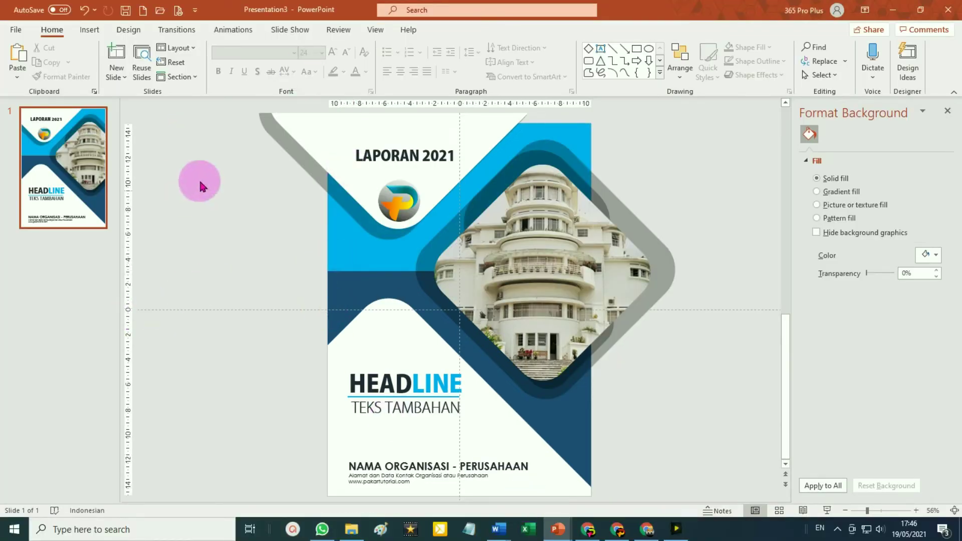
left_click(16, 32)
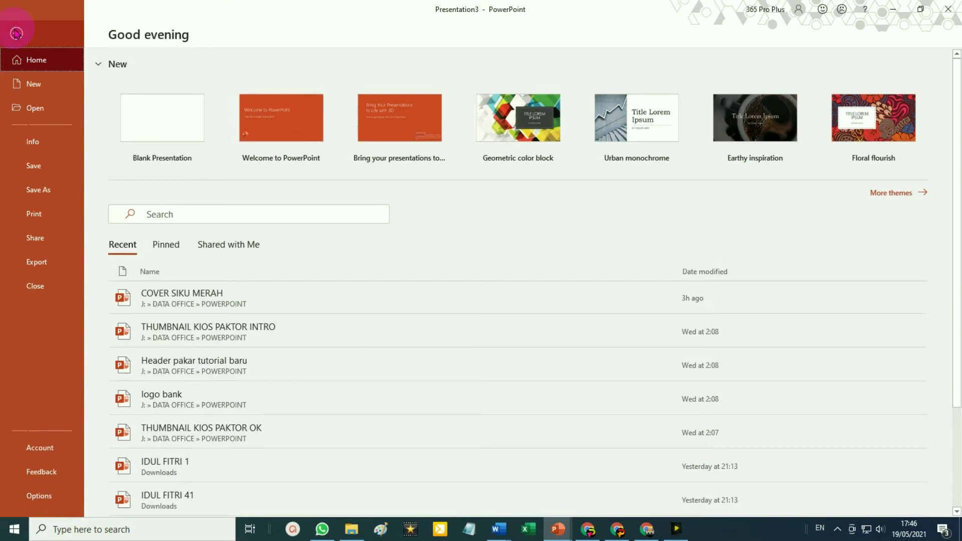
left_click(54, 192)
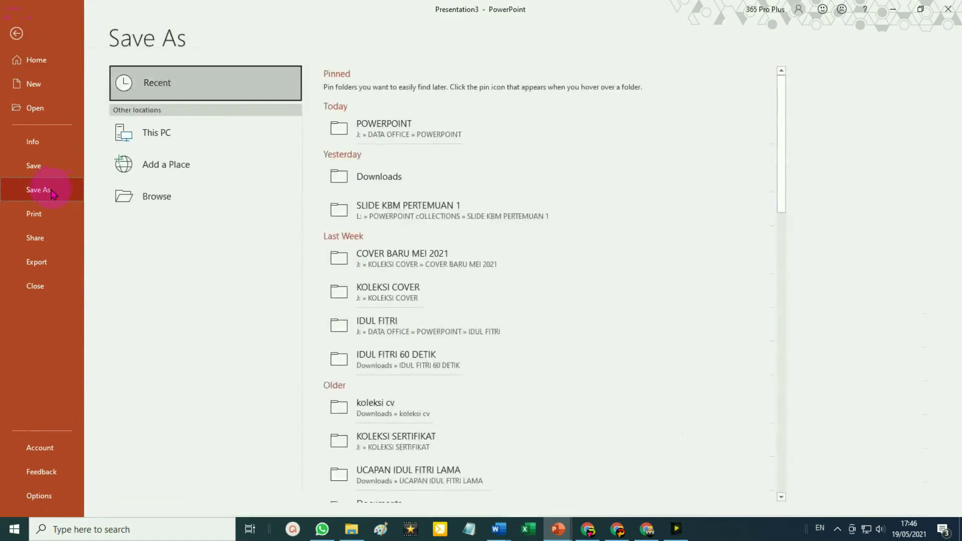
left_click(440, 129)
left_click(424, 91)
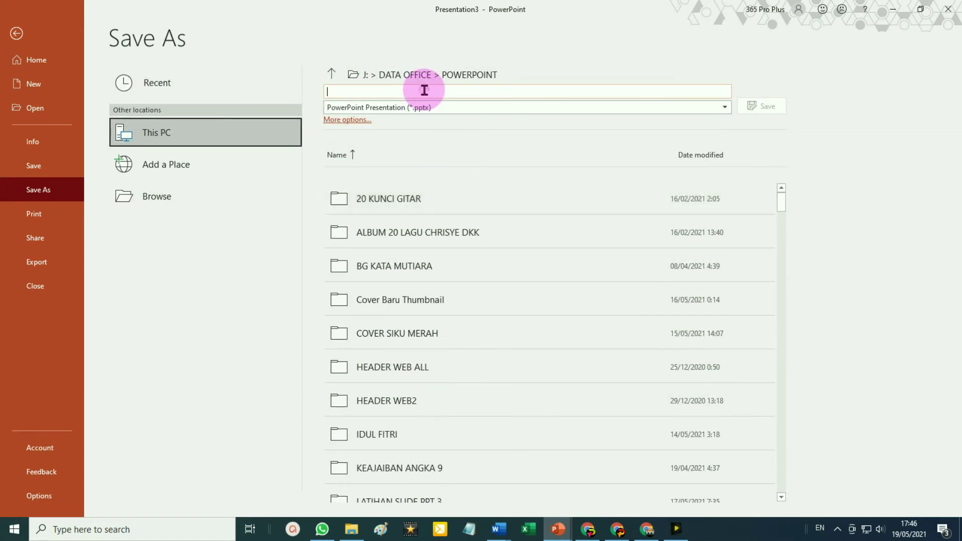
type("LATIHAN")
type(" COVER BIRU")
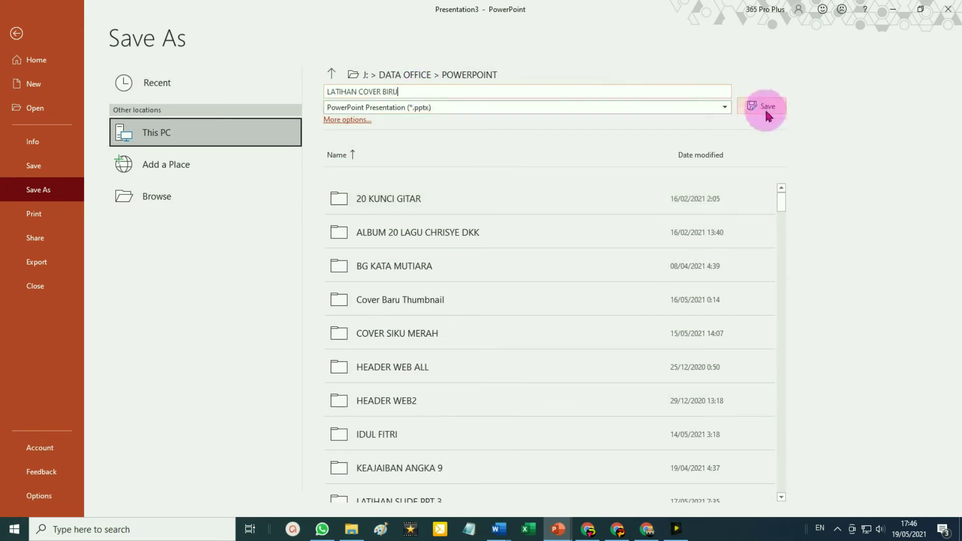
left_click(764, 106)
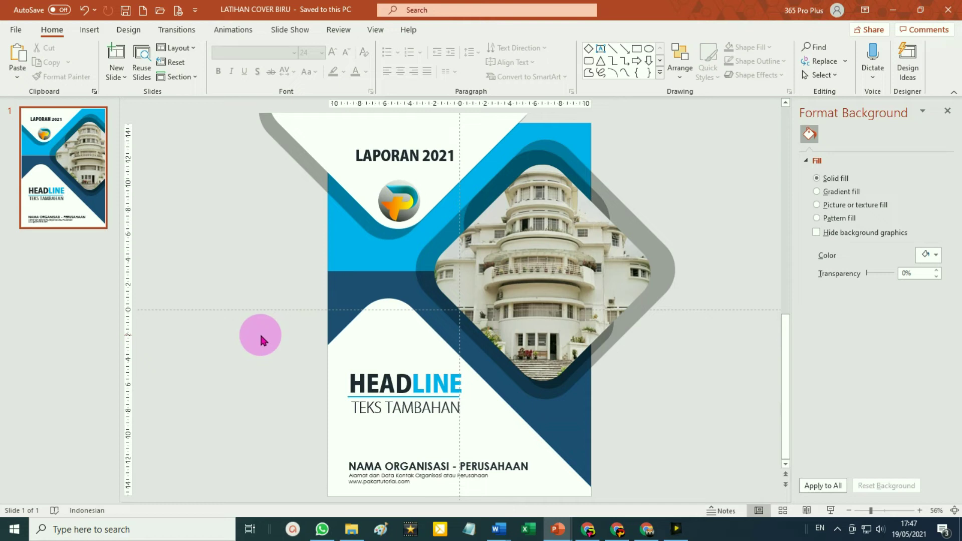
Select all cover elements, group them into one object, and copy it.
left_click(276, 331)
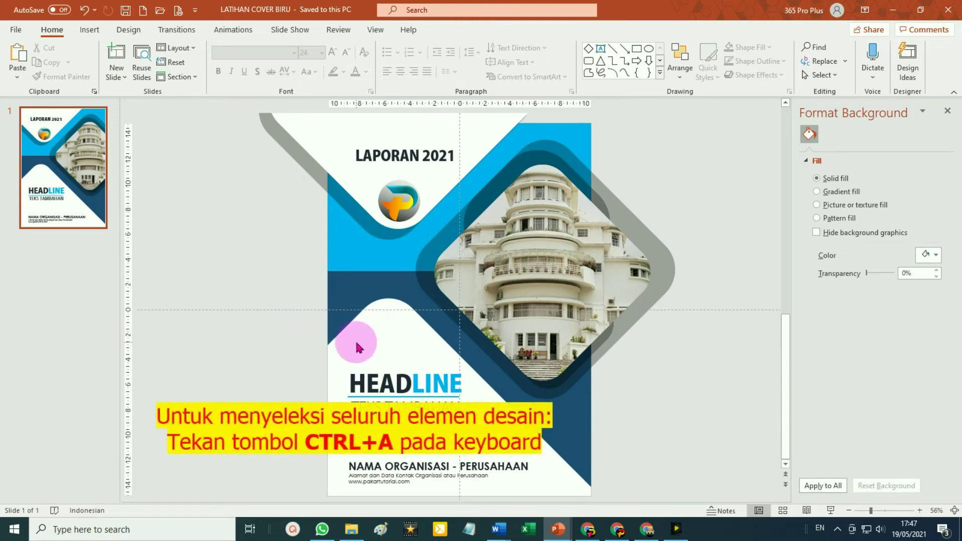
key("ctrl+a")
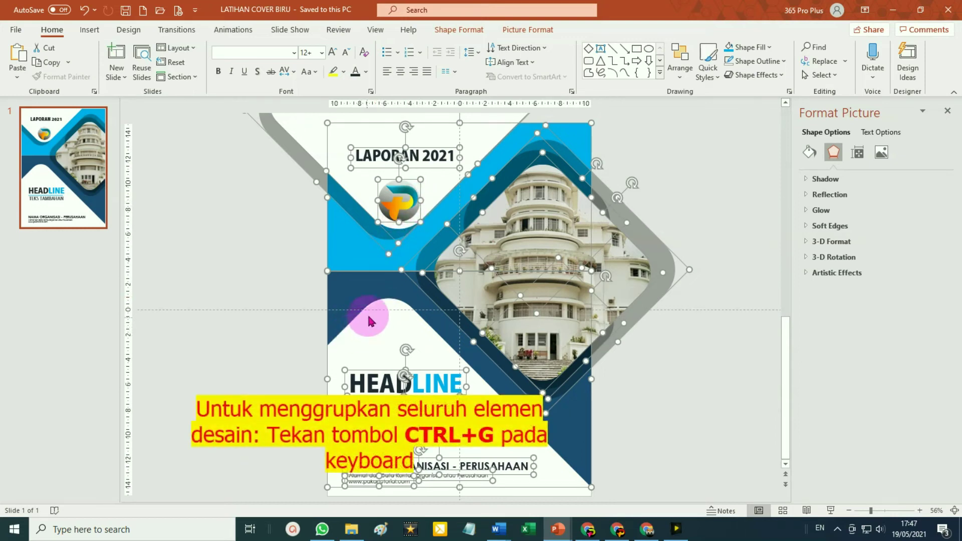
left_click(457, 31)
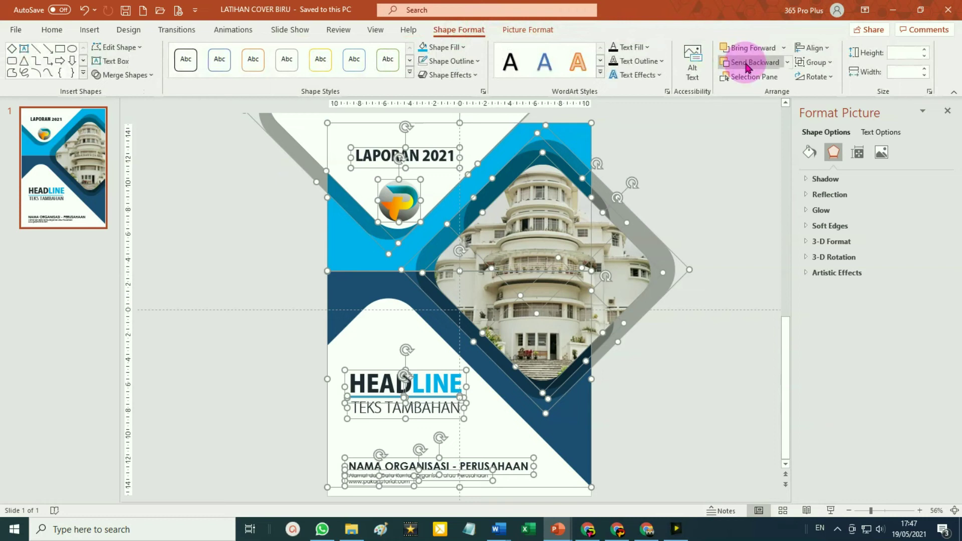
left_click(822, 63)
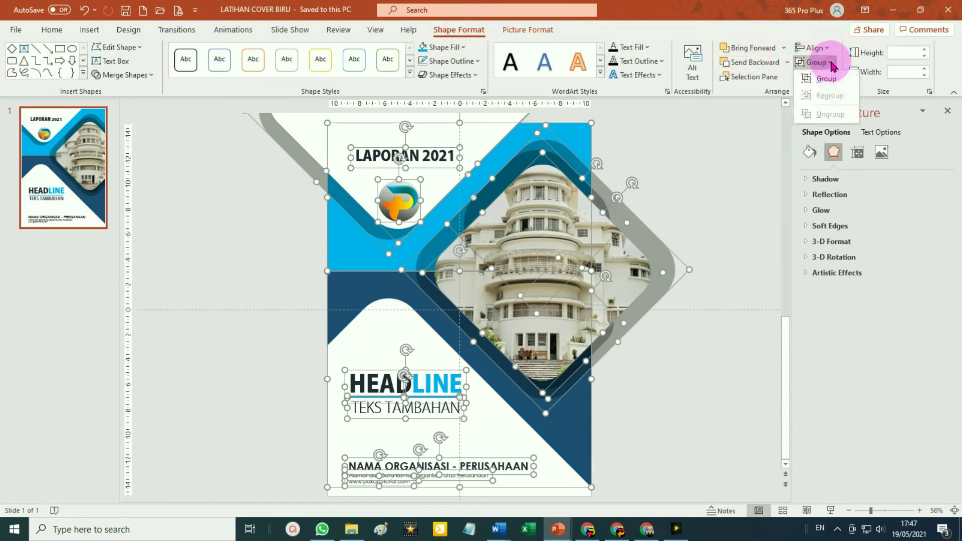
left_click(823, 79)
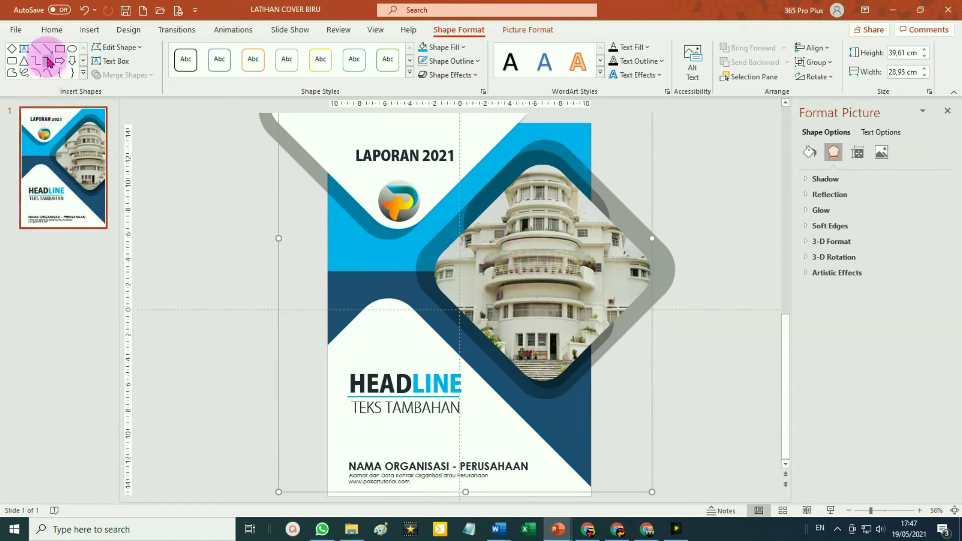
left_click(52, 30)
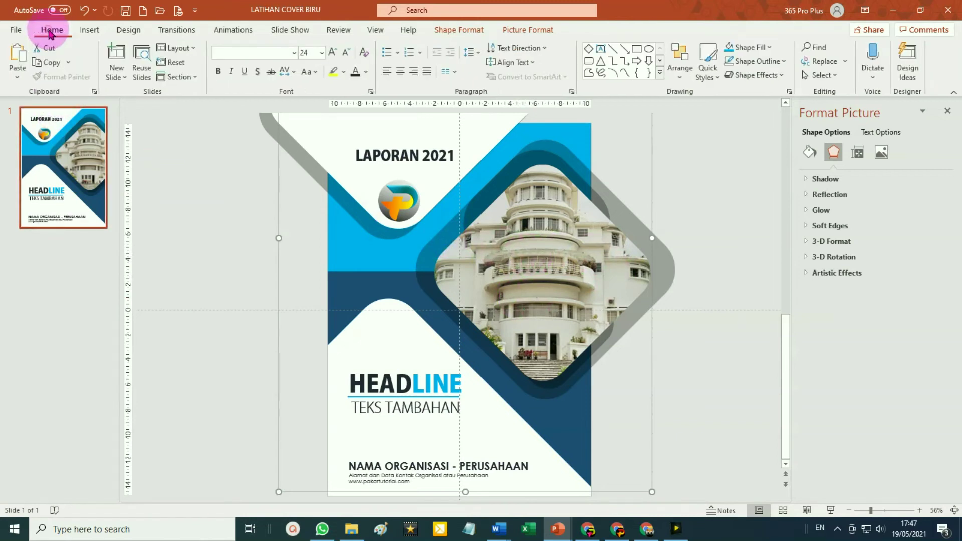
left_click(50, 64)
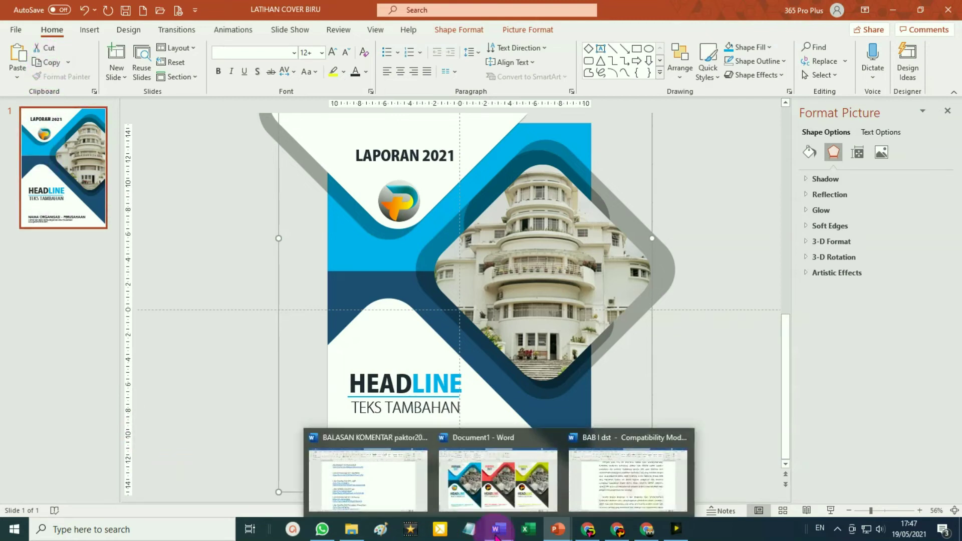
In Word, create a blank document with paper size A4 210 x 297 mm.
mouse_move(499, 529)
left_click(514, 501)
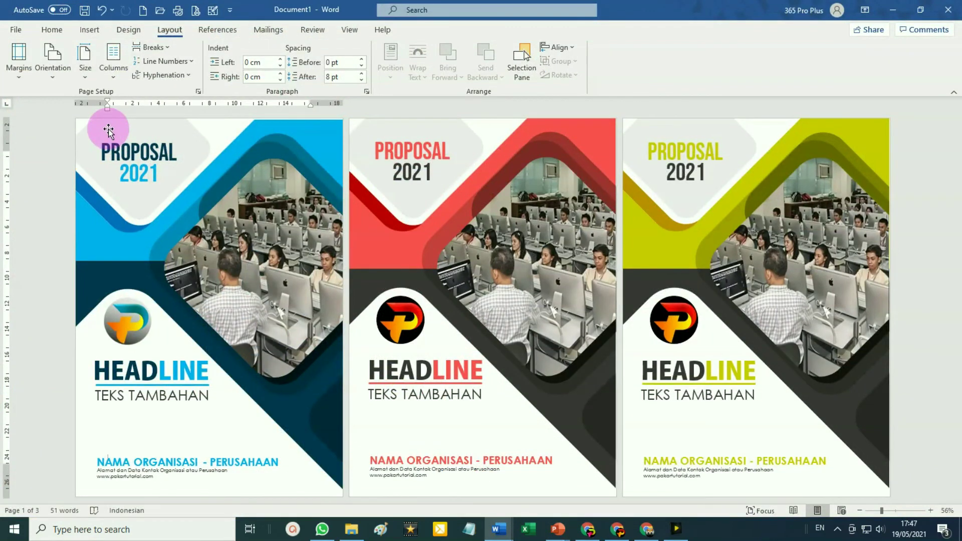
left_click(143, 11)
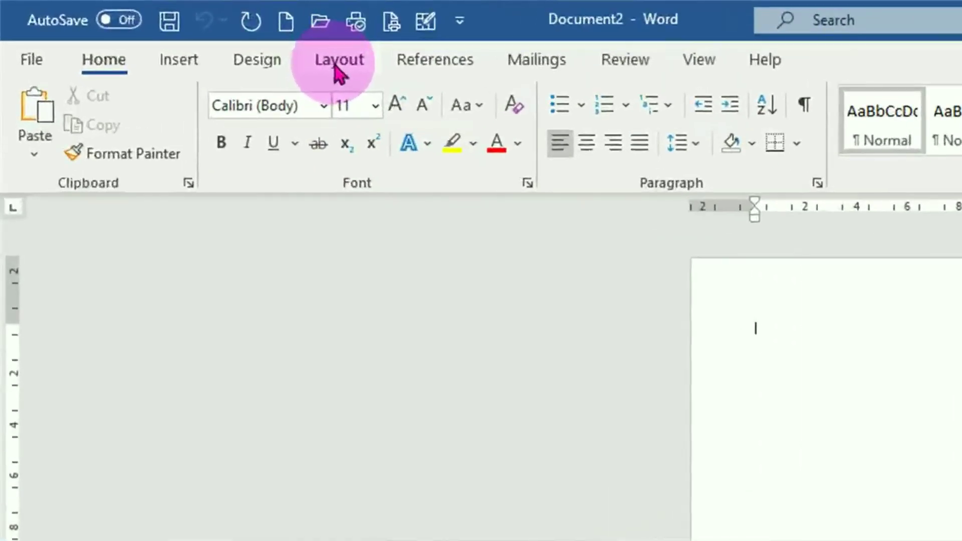
left_click(169, 32)
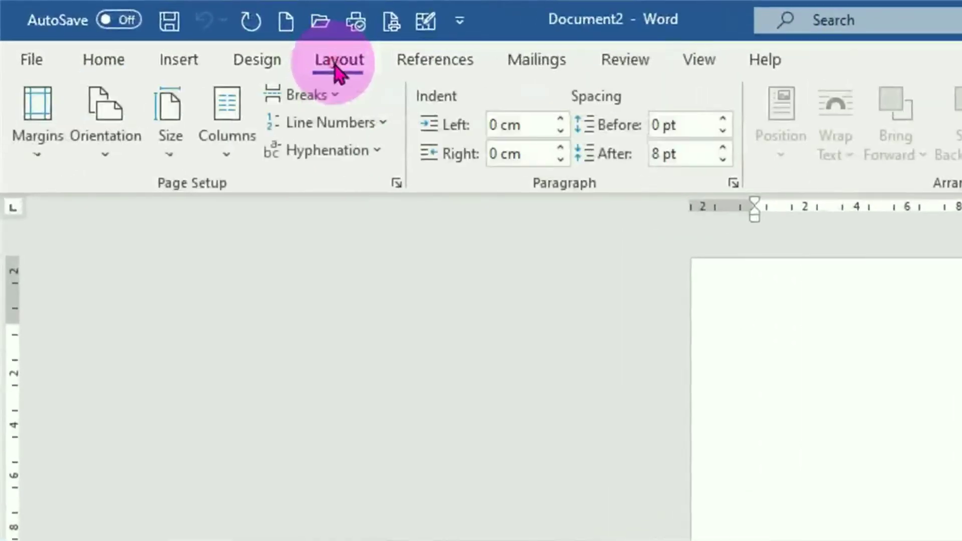
left_click(168, 153)
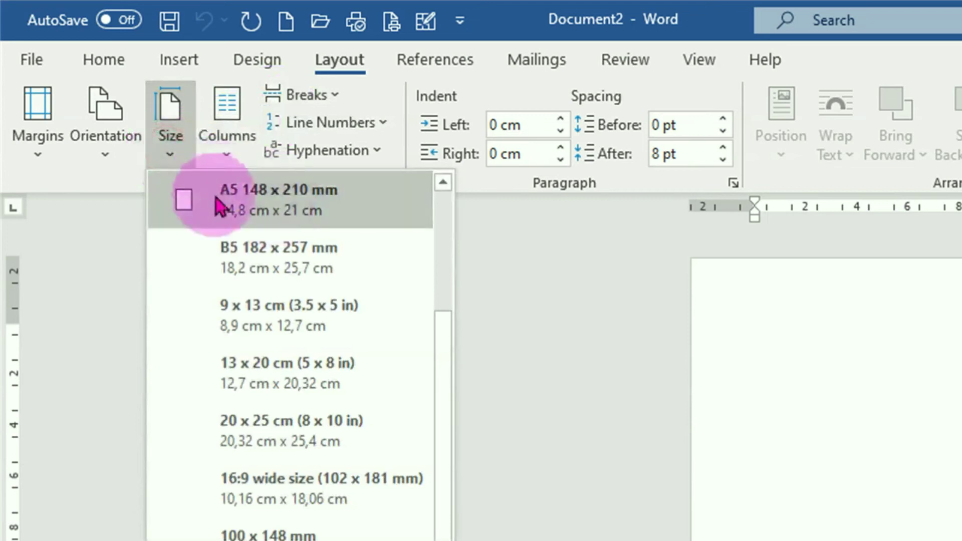
left_click_drag(442, 390, 449, 270)
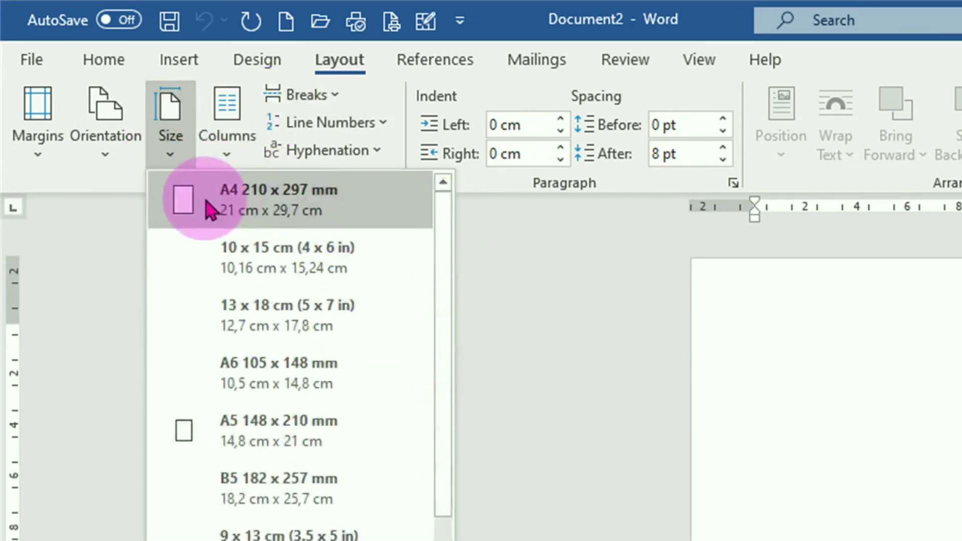
left_click(264, 204)
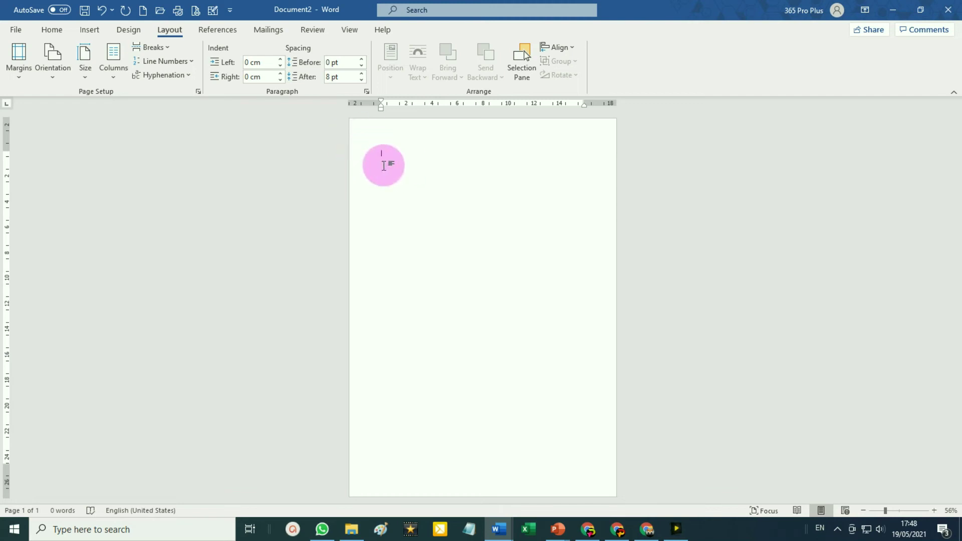
Insert two page breaks for three A4 pages, then return to page 1.
key("ctrl+Return")
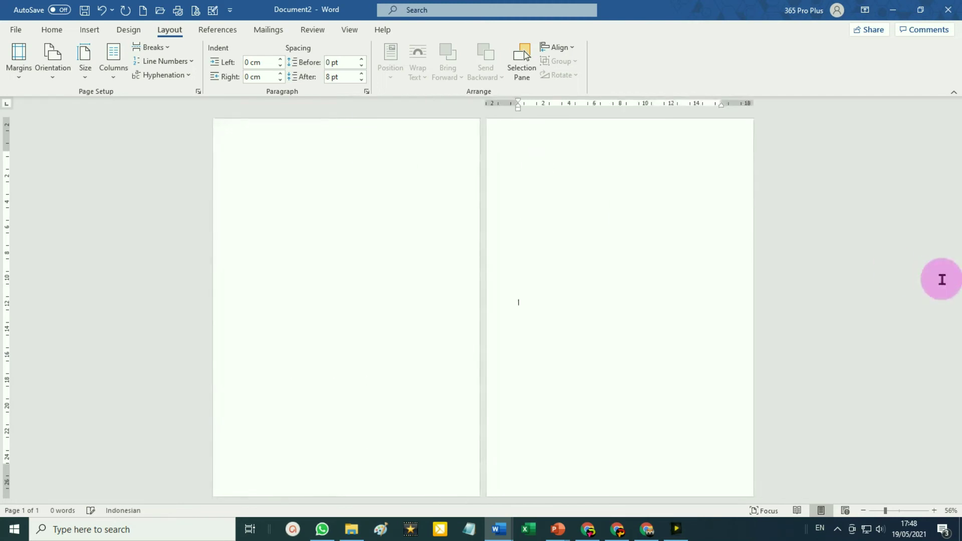
key("ctrl+Return")
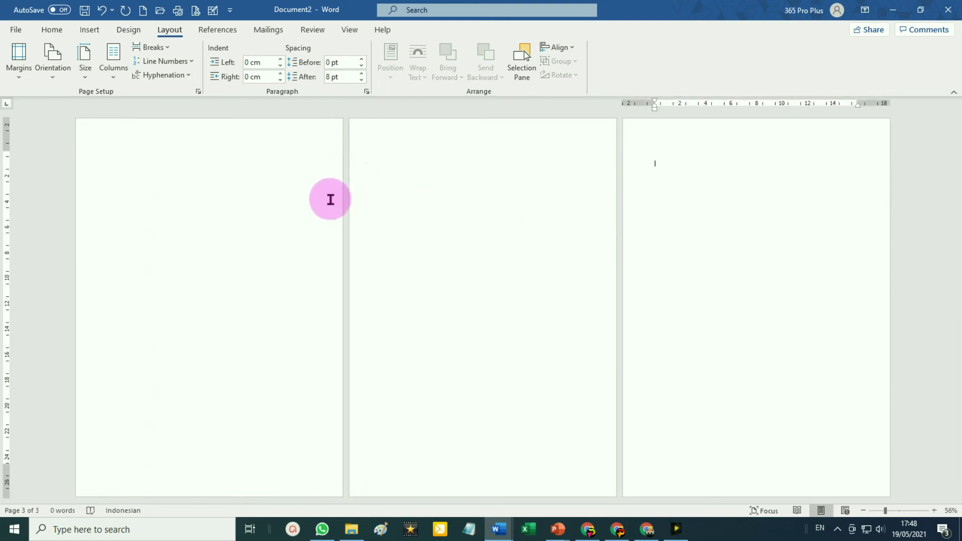
left_click(215, 214)
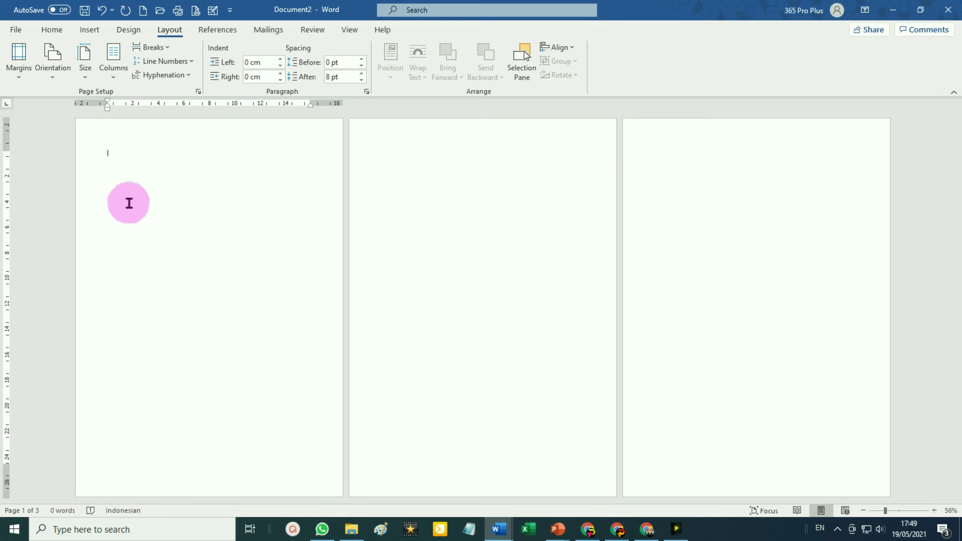
left_click(53, 31)
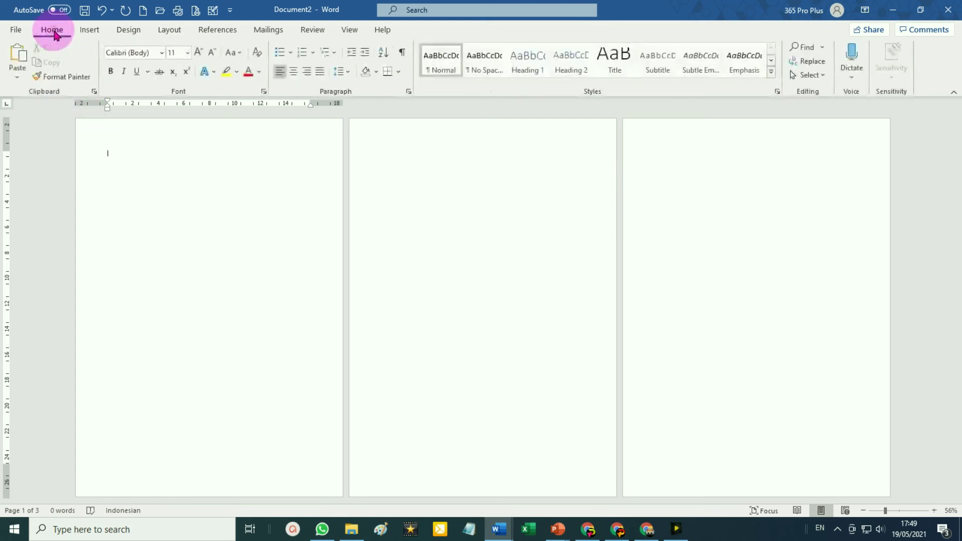
Paste the LAPORAN 2021 cover, fit it to page 1, and open print preview.
left_click(18, 59)
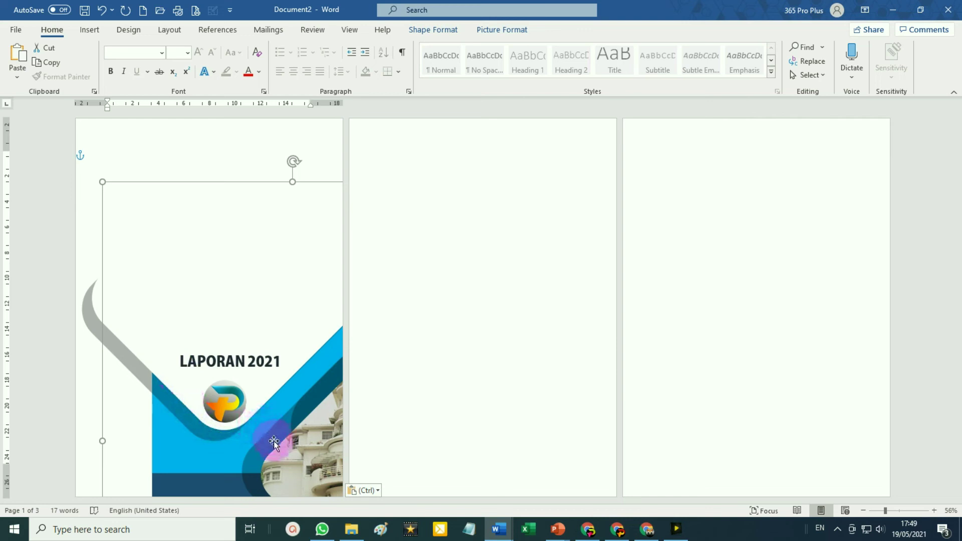
left_click_drag(274, 443, 221, 347)
left_click_drag(201, 313, 198, 236)
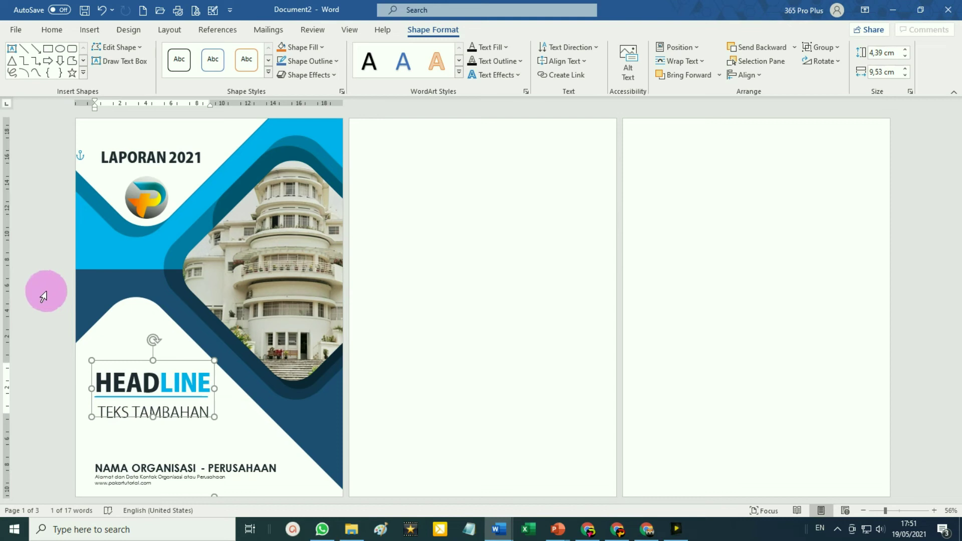
left_click(196, 10)
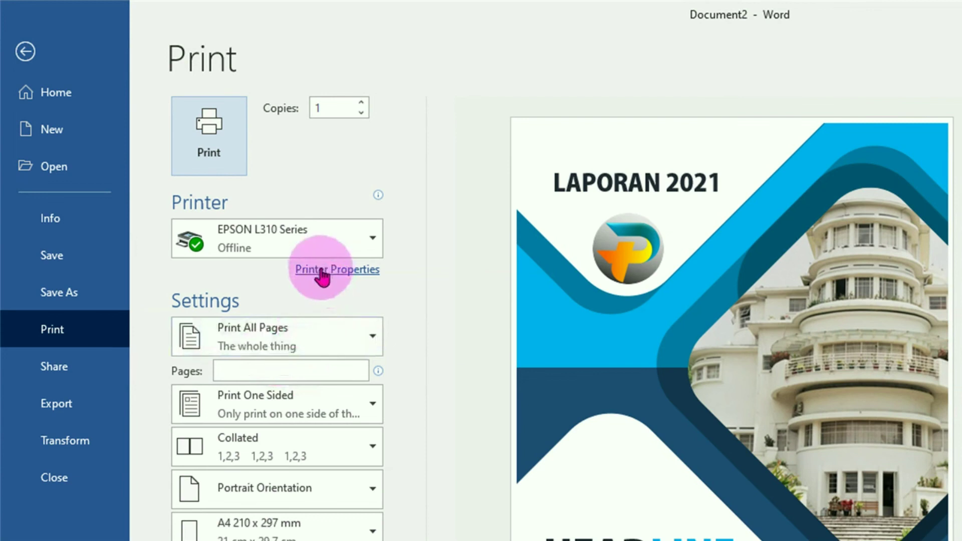
Set the EPSON L310 printer's output paper to Legal 8 1/2 x 14 in.
left_click(319, 270)
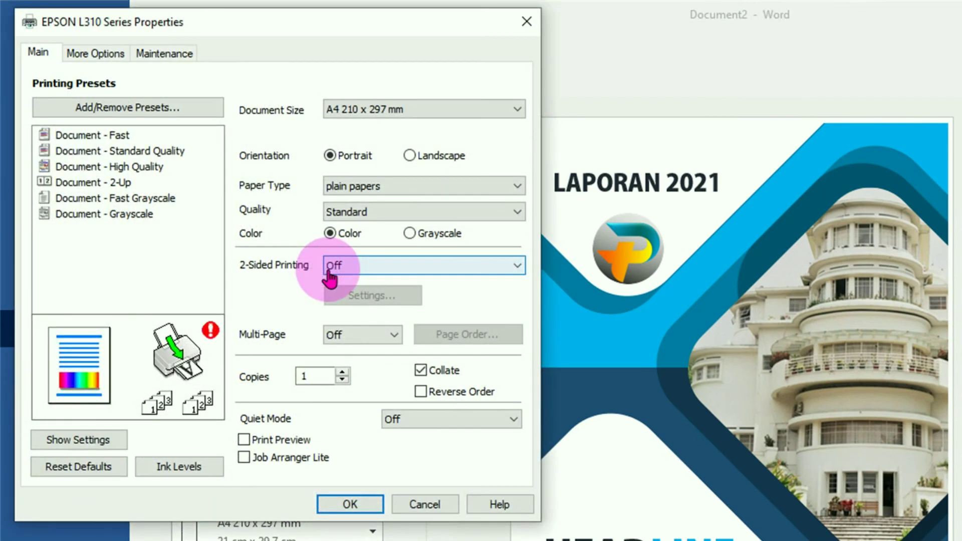
left_click(93, 54)
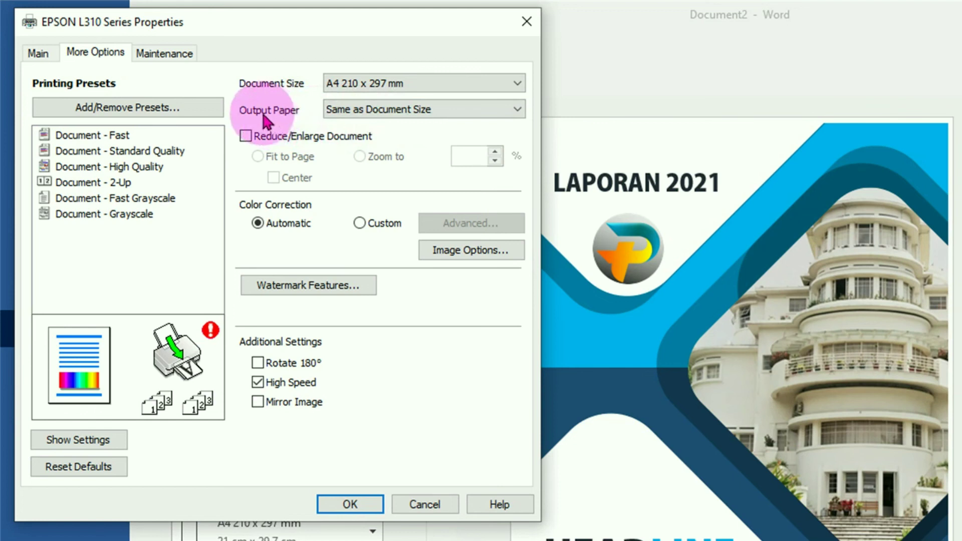
left_click(516, 110)
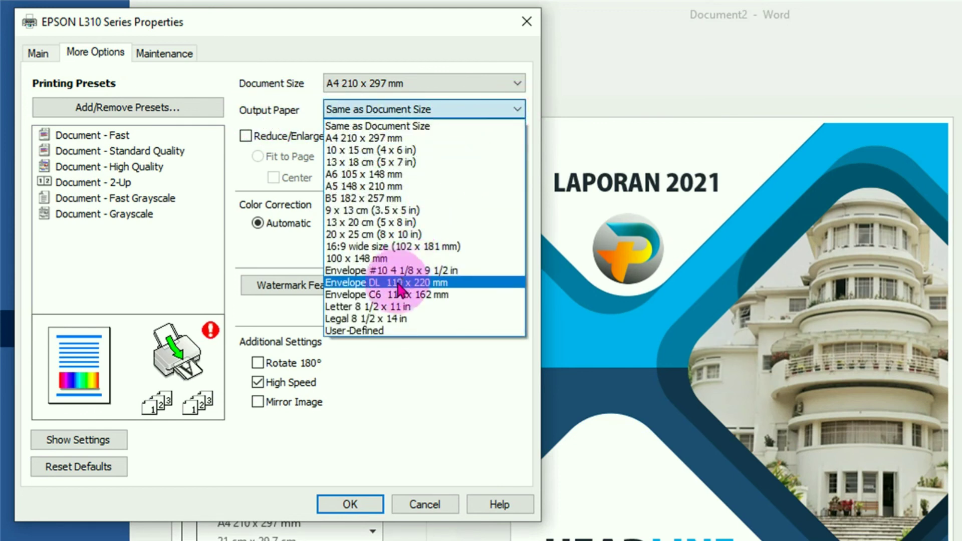
left_click(386, 319)
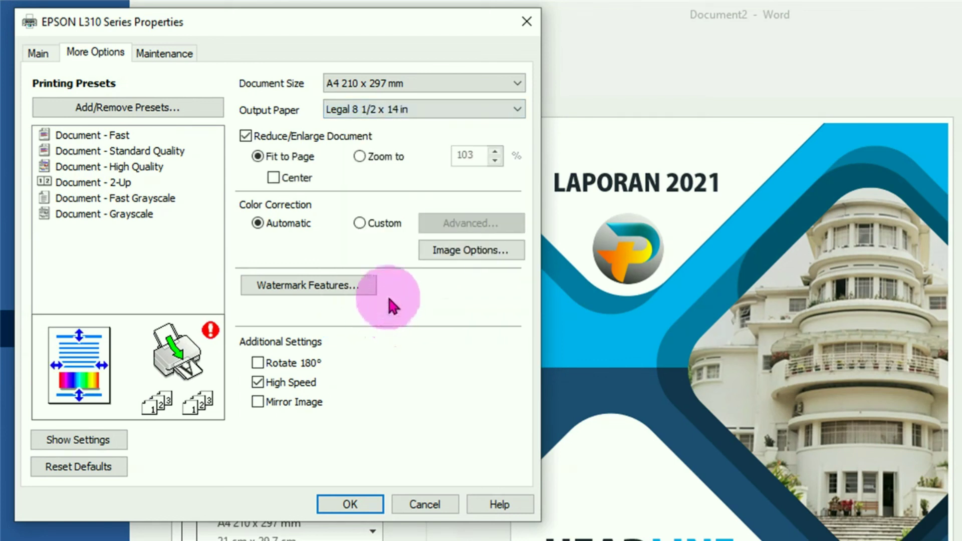
left_click(346, 504)
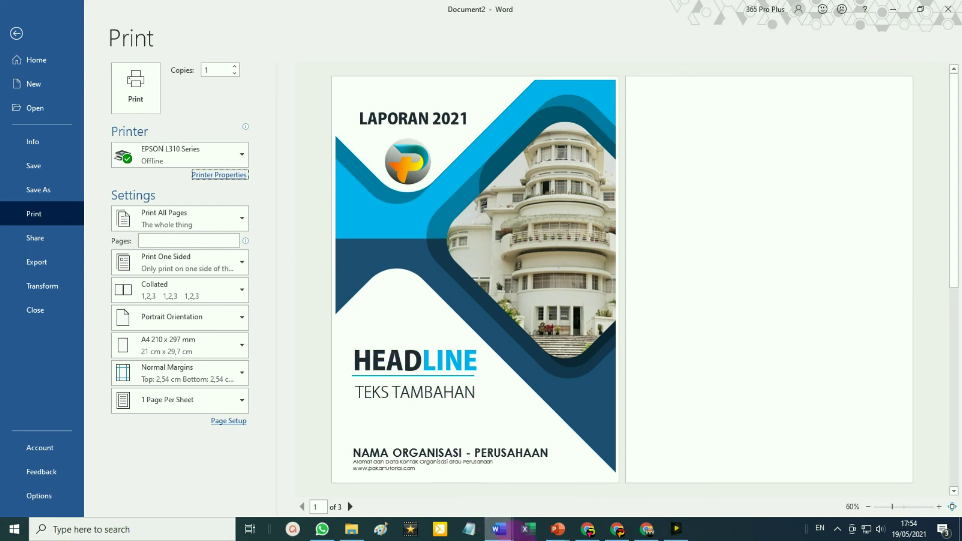
left_click(502, 531)
left_click(350, 515)
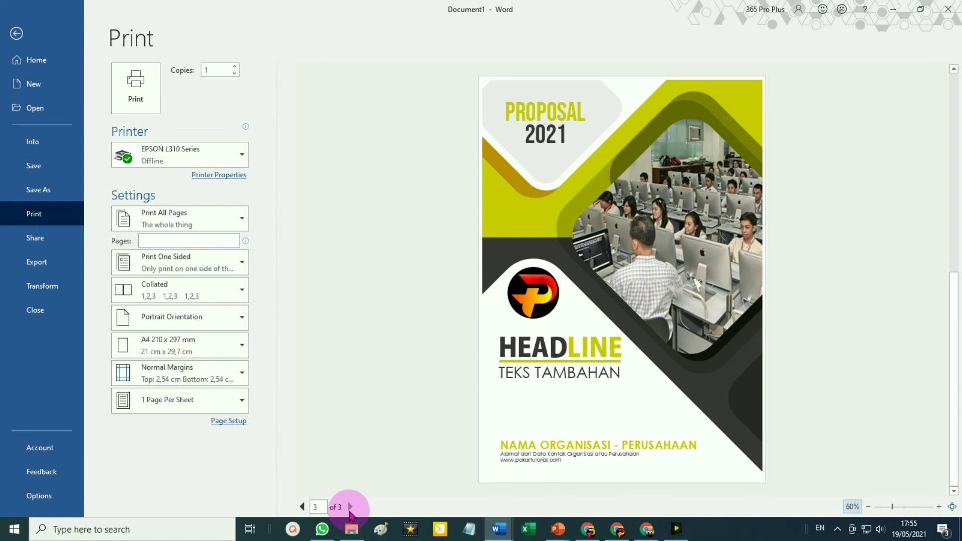
key("alt+Tab")
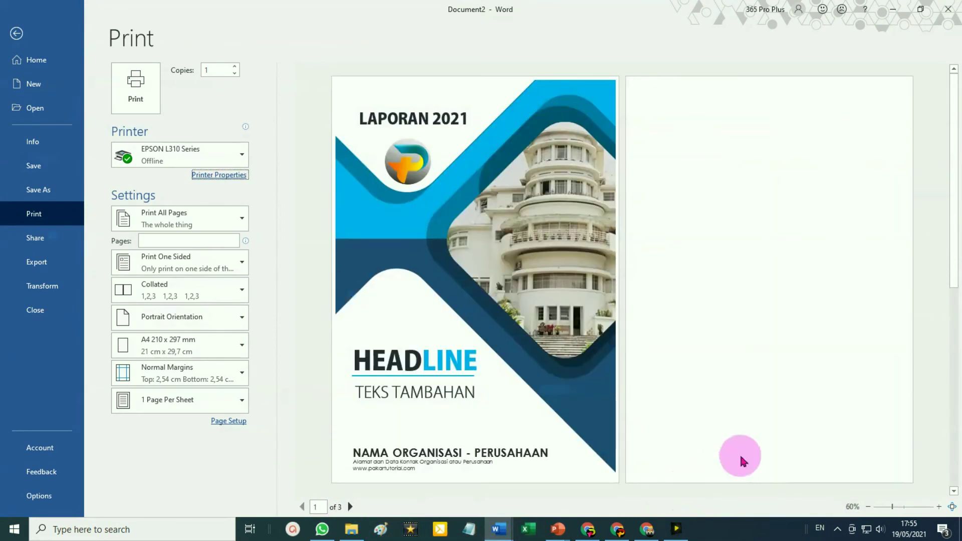